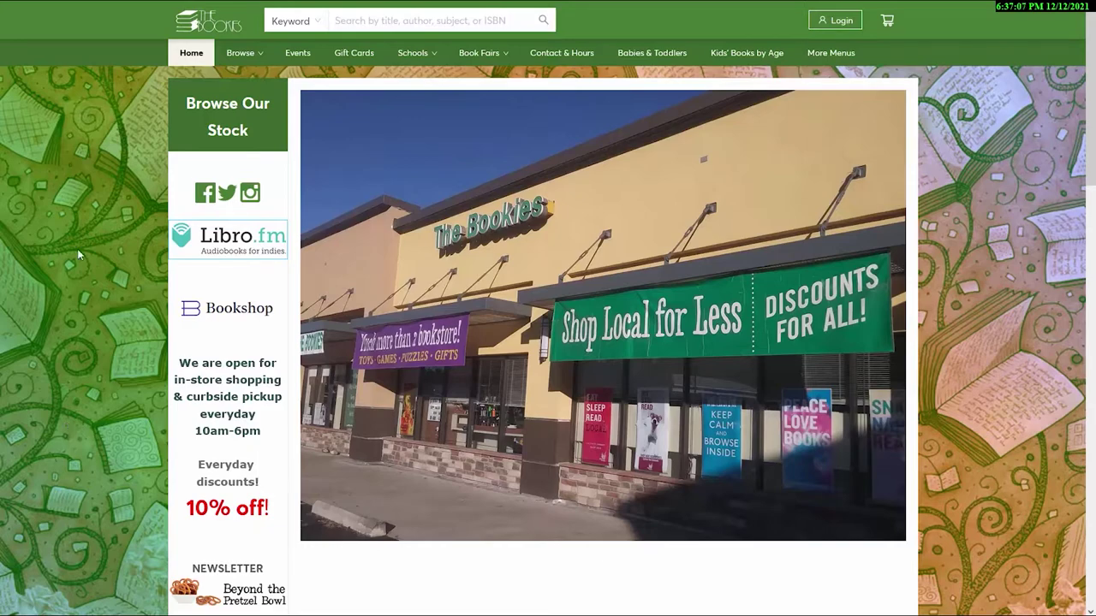
Step: Scroll through The Bookies' bestseller stock listings, then return to the bookstore homepage
click(226, 133)
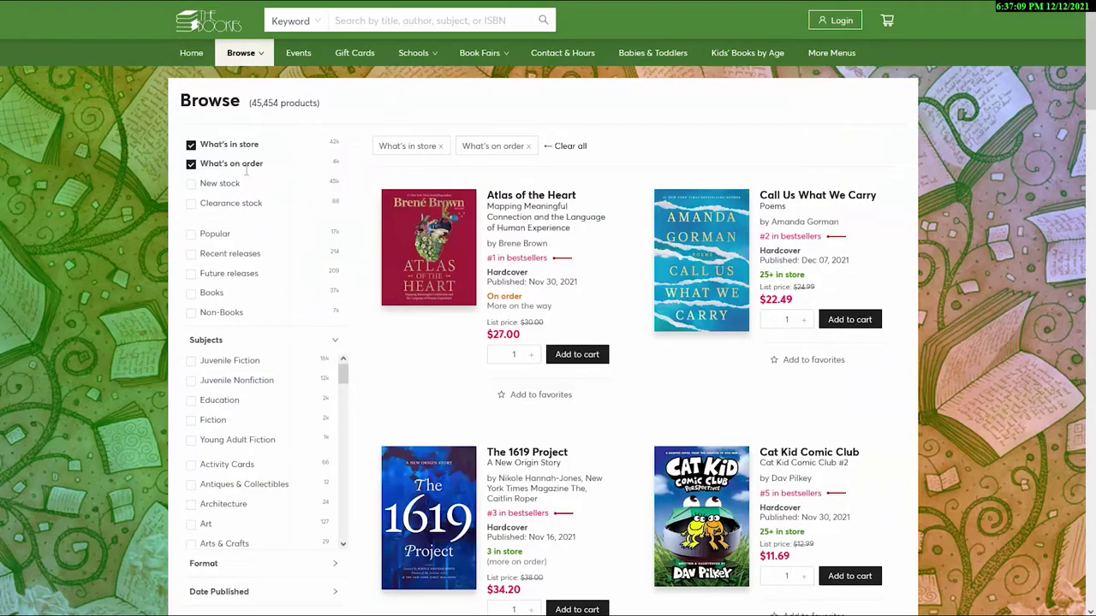
middle_click(1055, 301)
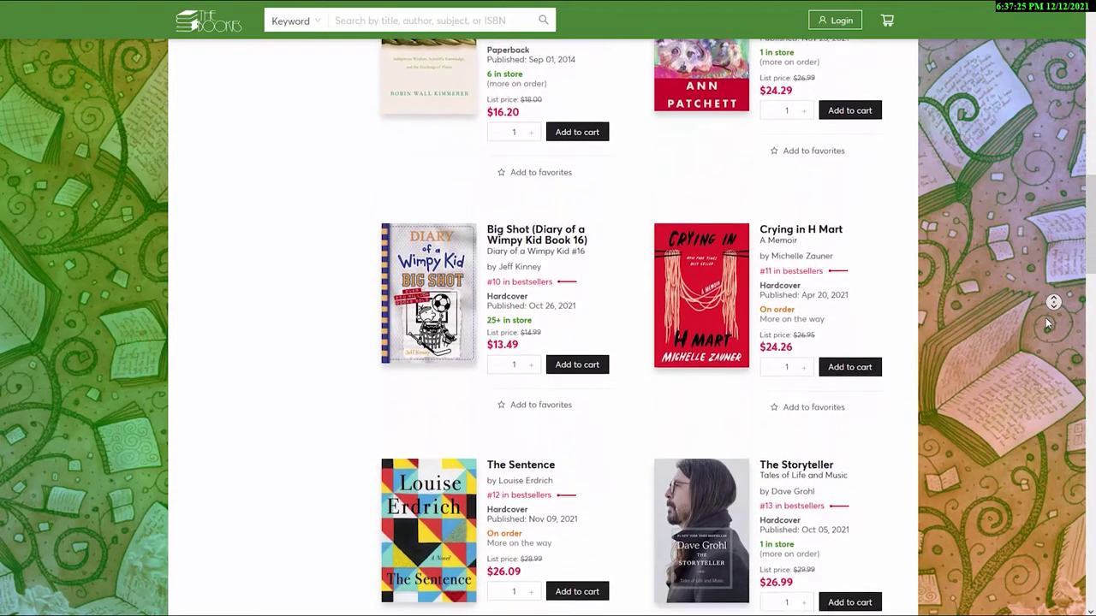
middle_click(1045, 318)
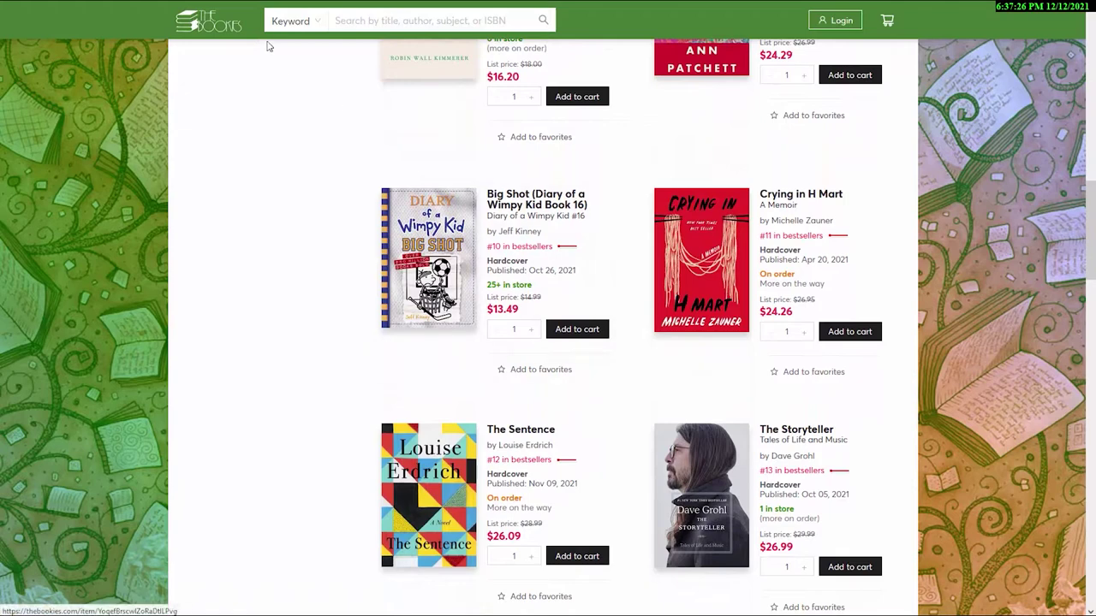
click(221, 31)
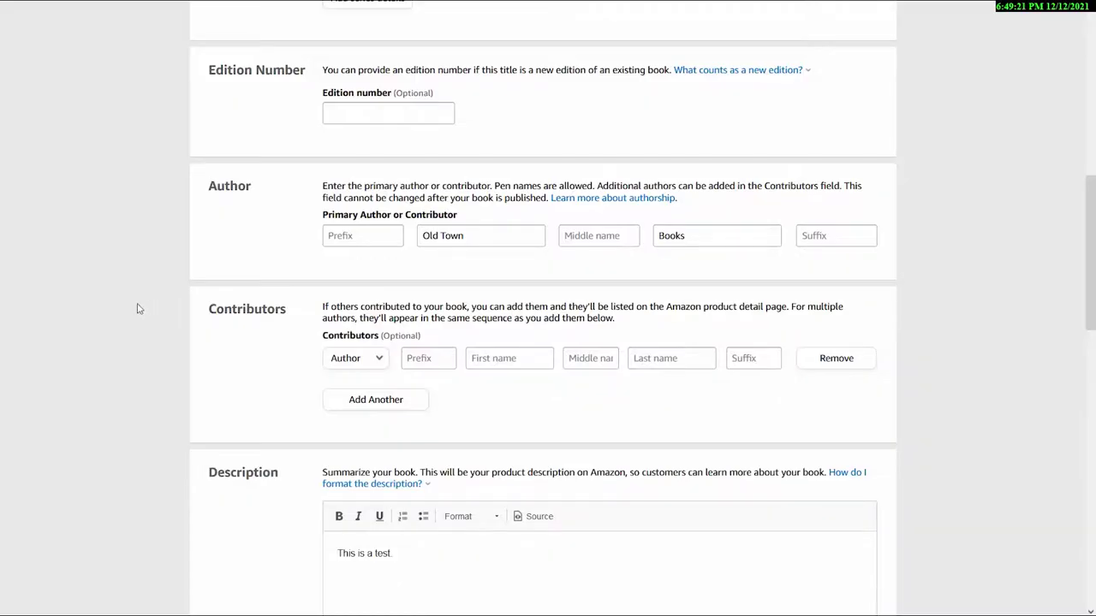
Step: Highlight the Author heading on the KDP paperback details form, then deselect it
drag(208, 188, 255, 192)
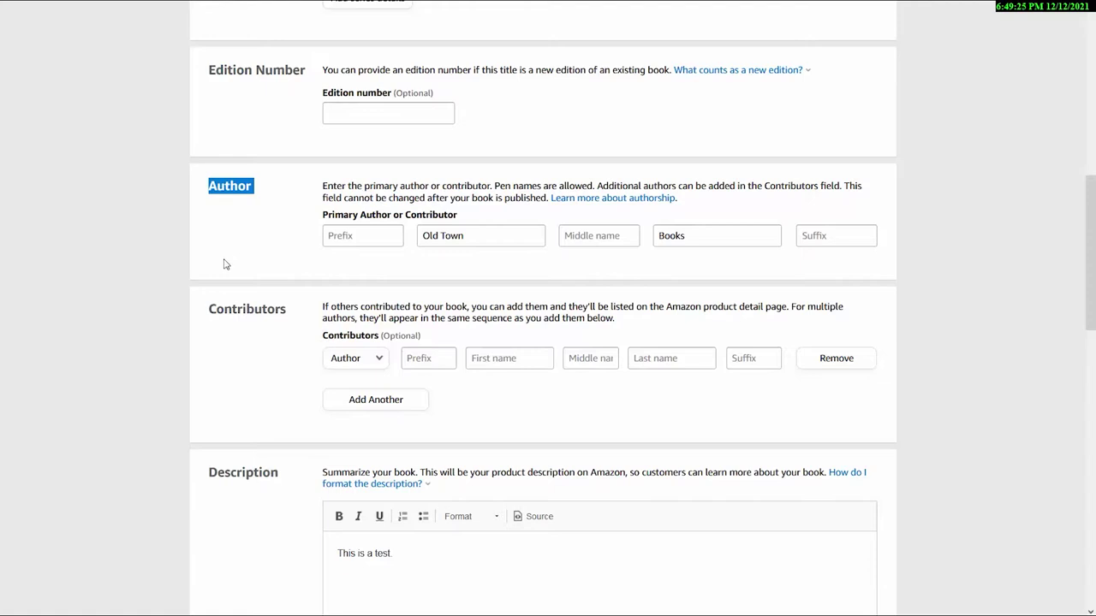
click(434, 259)
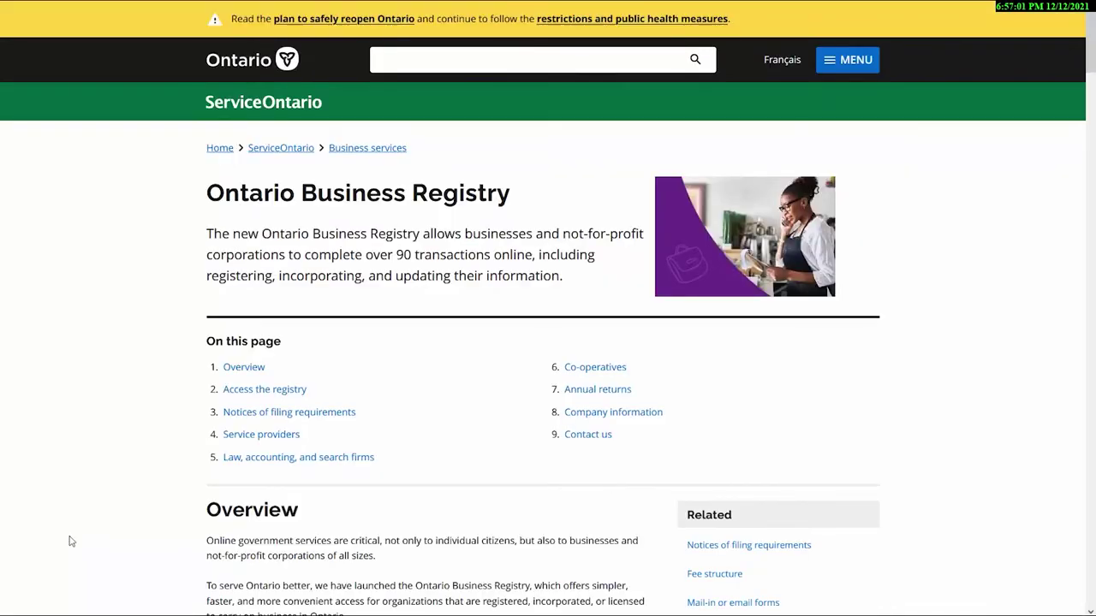
key(ctrl+Tab)
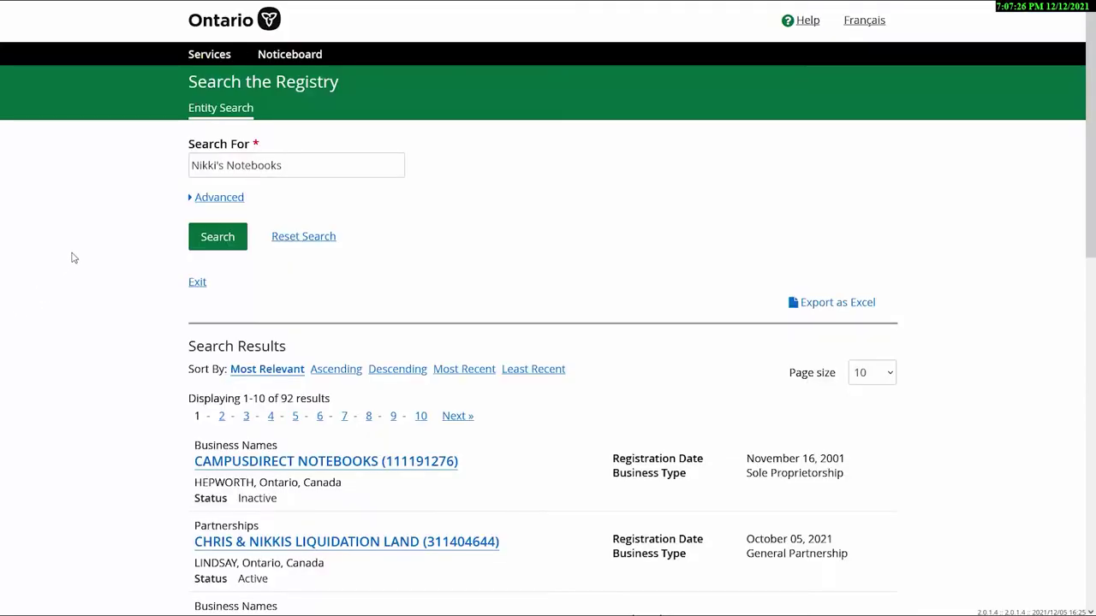
Step: Scroll down the Old Town Books homepage
middle_click(72, 254)
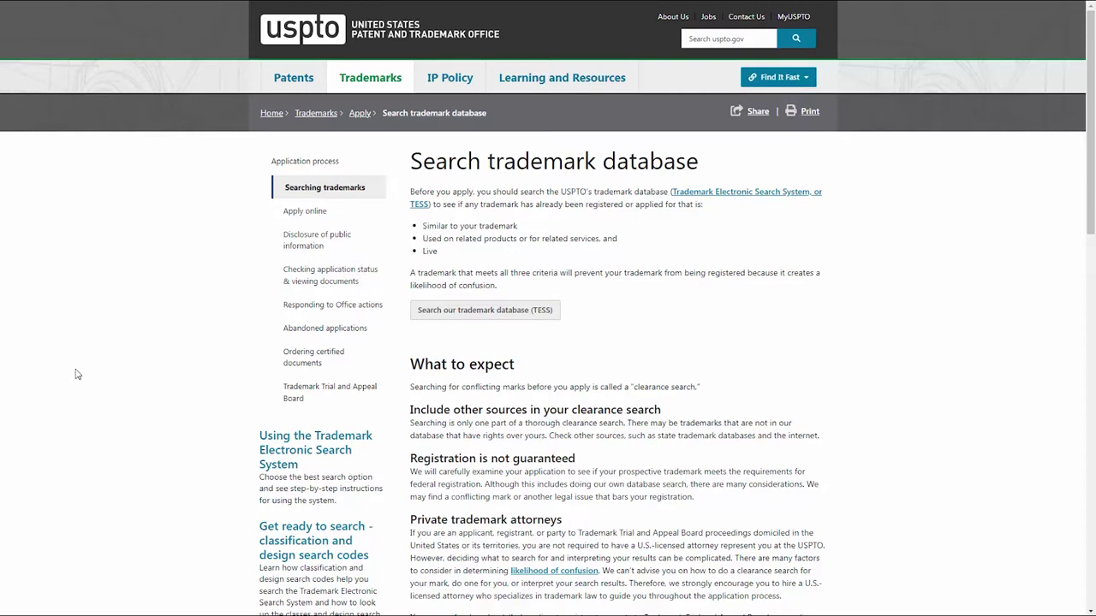
Step: Run a TESS Basic Word Mark Search for "Nikki's Notebook"
click(416, 207)
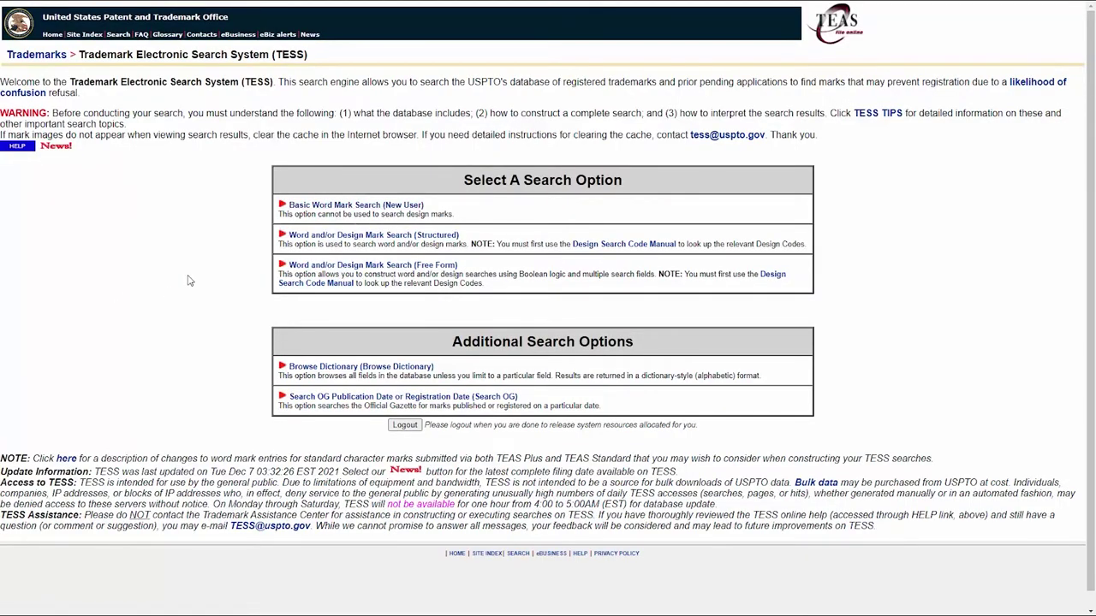
click(333, 210)
click(227, 188)
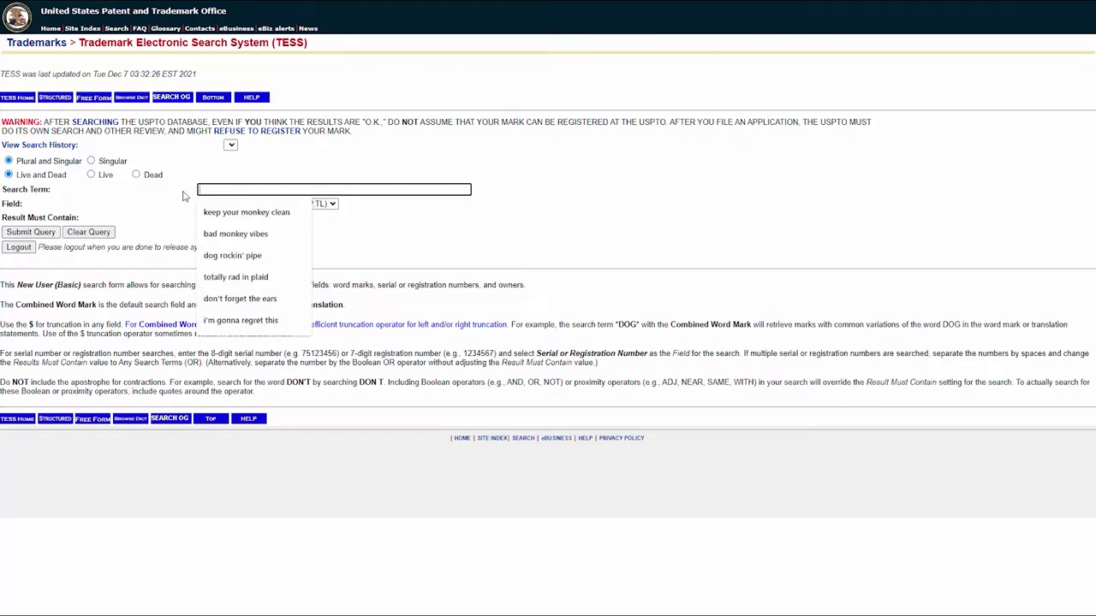
text(Nikki)
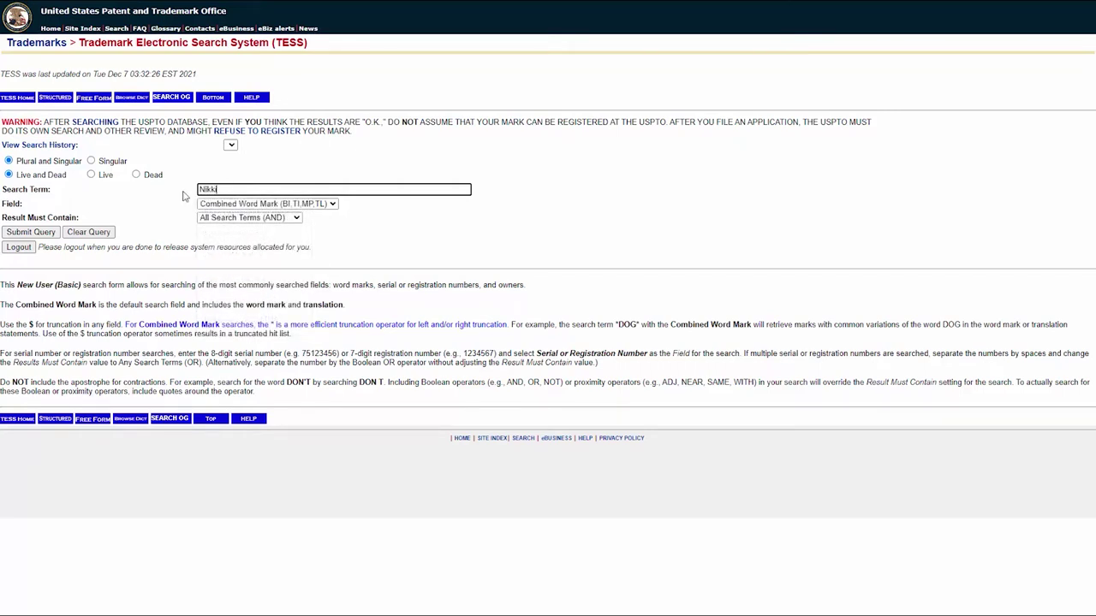
text('s Notebooks)
key(Return)
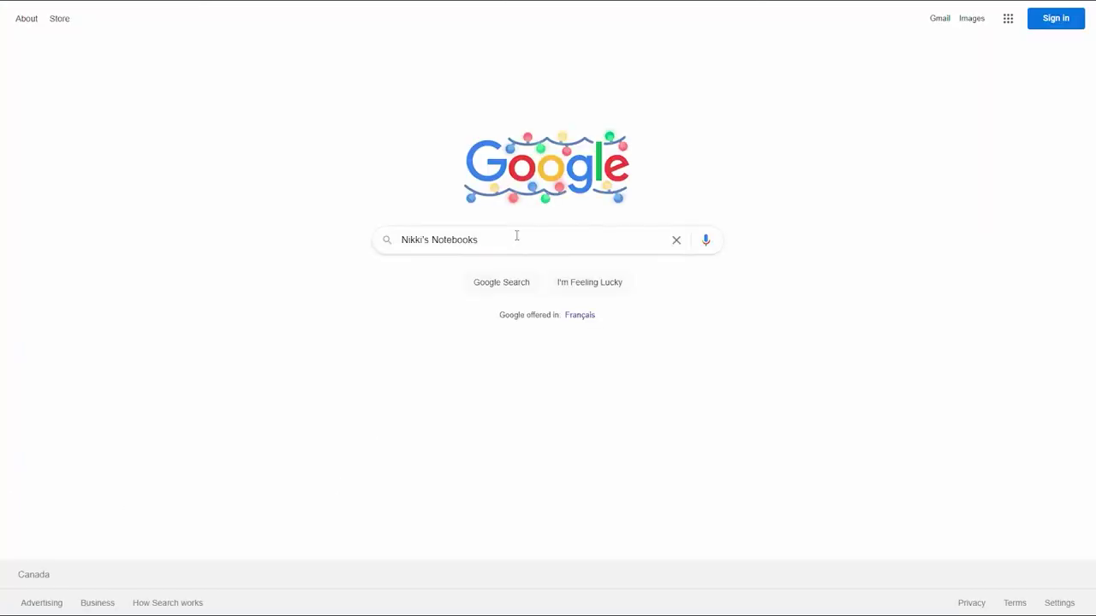
Step: Google "Nikki's Notebooks" and scroll through the results
click(516, 238)
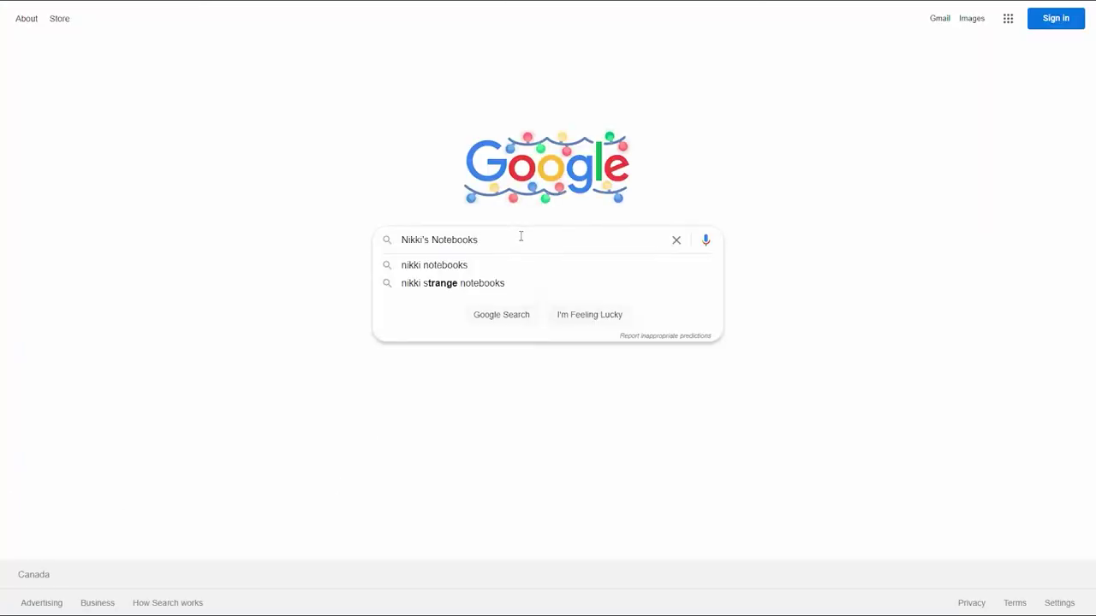
key(Return)
scroll(523, 266, down, 3)
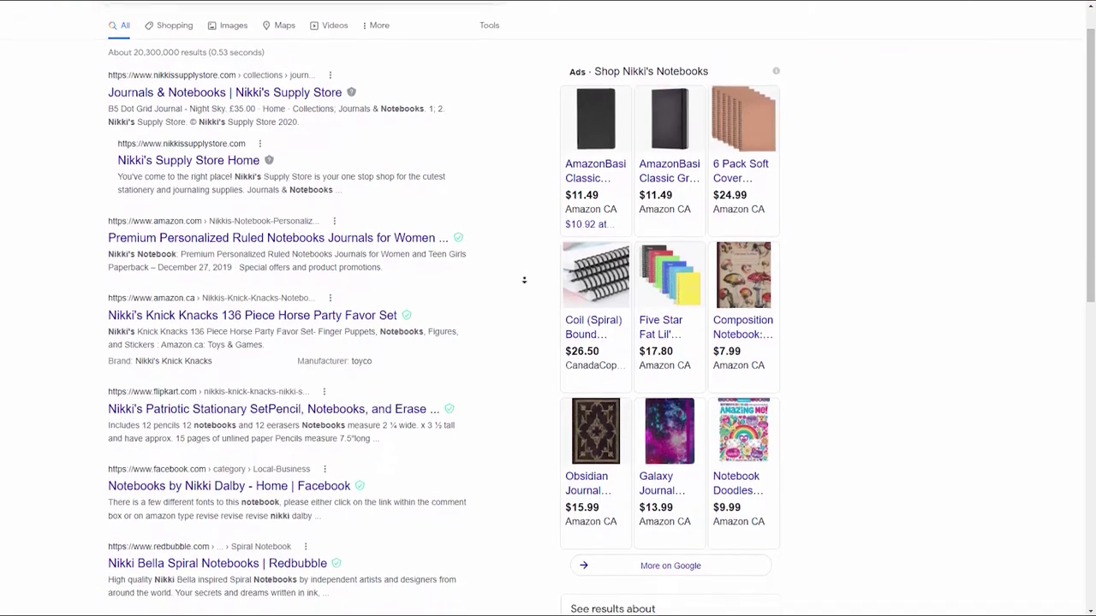
scroll(524, 280, down, 4)
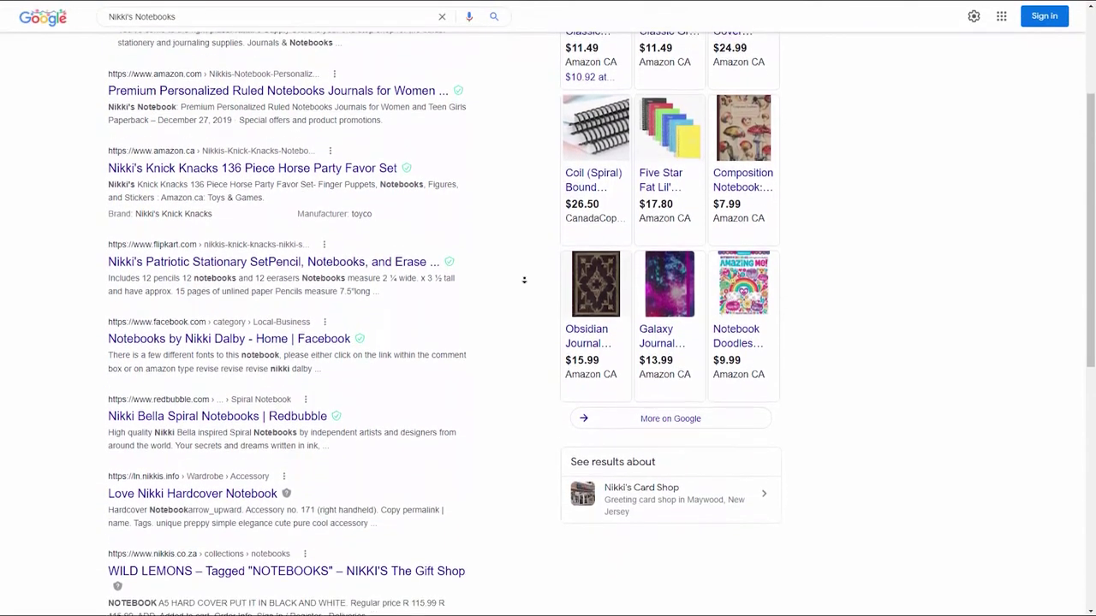
scroll(524, 280, down, 4)
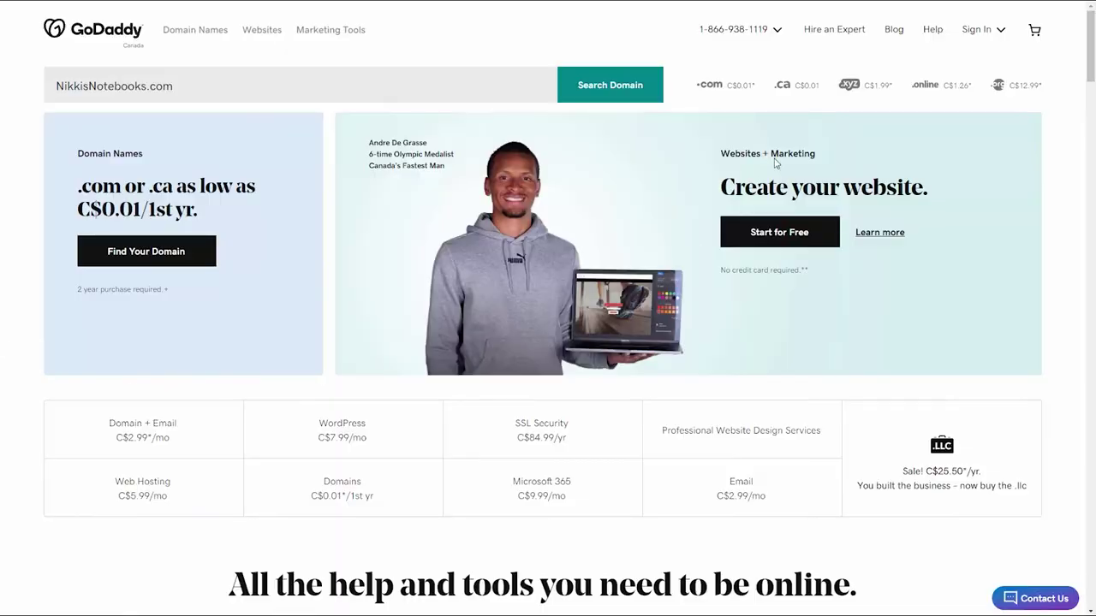
Step: Search GoDaddy for NikkisNotebooks.com and scroll through similar domains and their prices
click(630, 89)
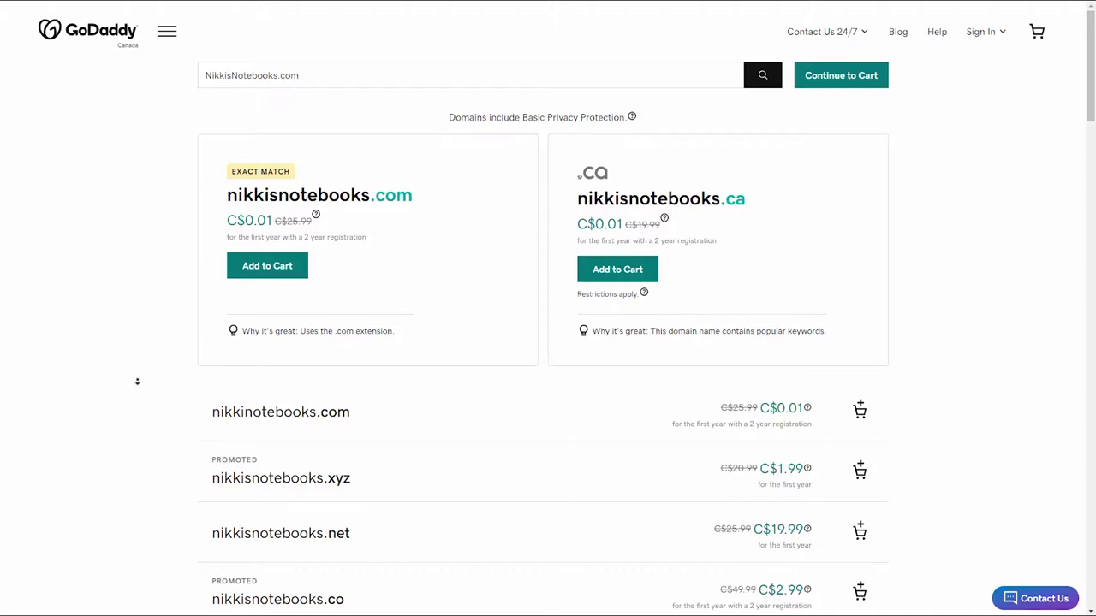
scroll(137, 385, down, 1)
scroll(137, 385, down, 2)
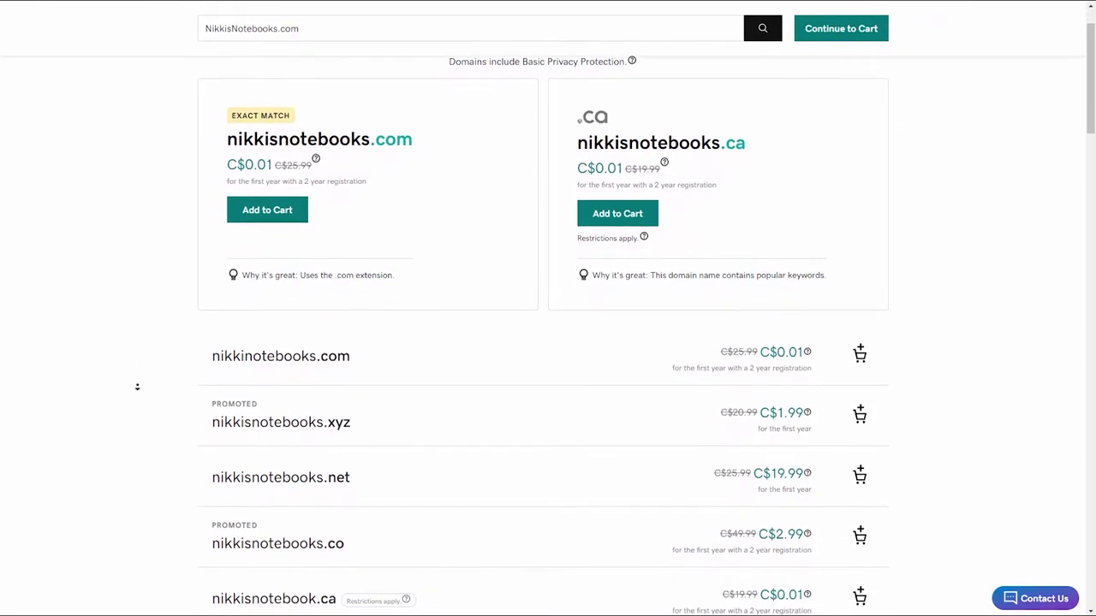
scroll(137, 387, down, 2)
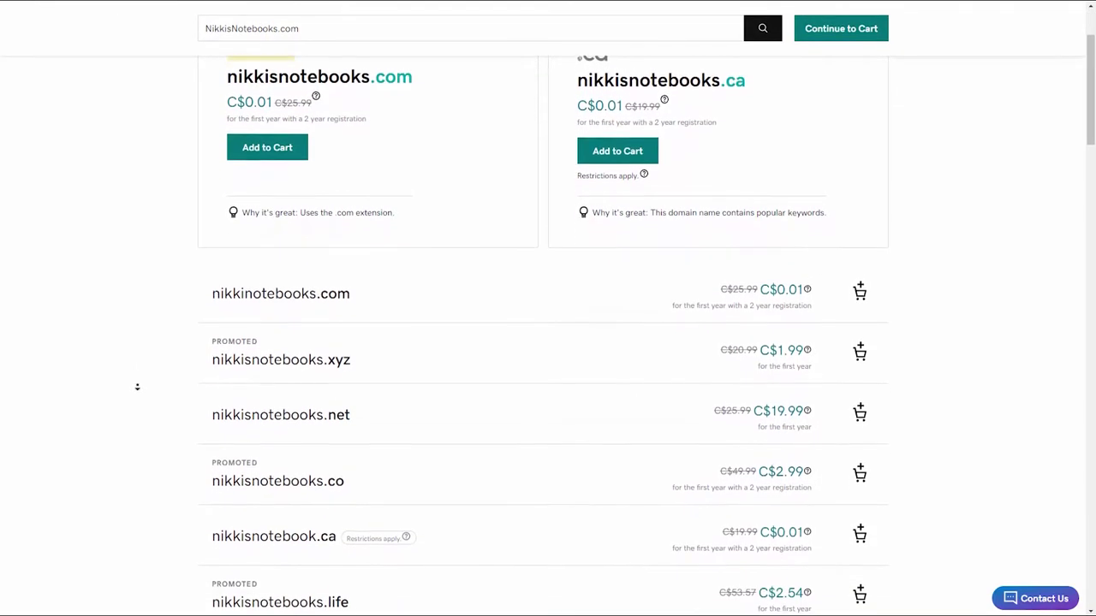
scroll(137, 387, down, 2)
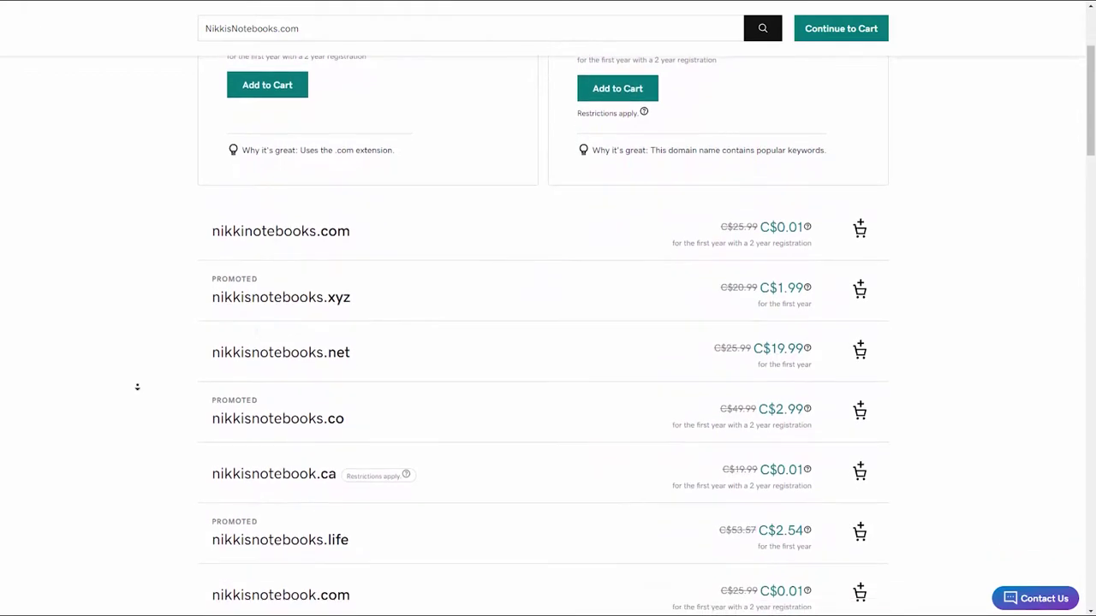
scroll(137, 387, down, 2)
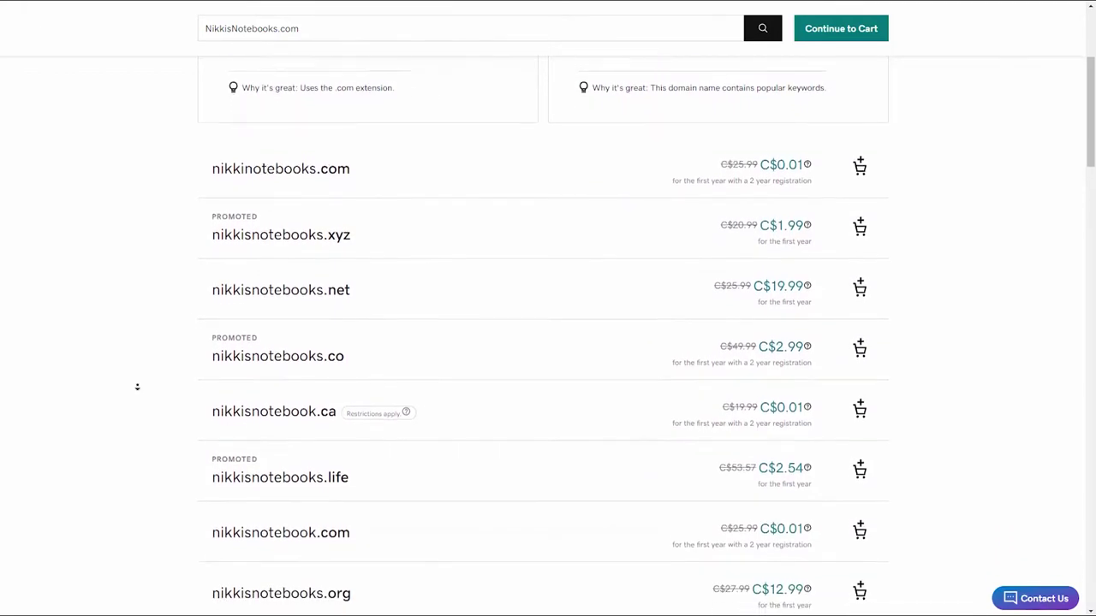
scroll(137, 387, down, 1)
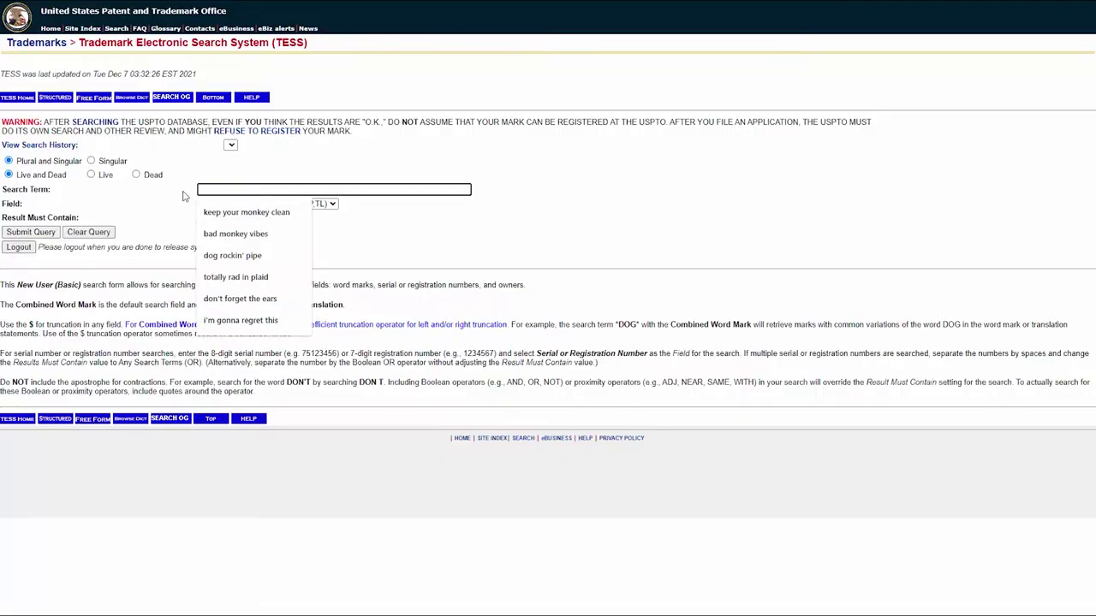
Step: Search TESS for "Nikki's Notebooks", then start a Google query for the same name
text(Nikk)
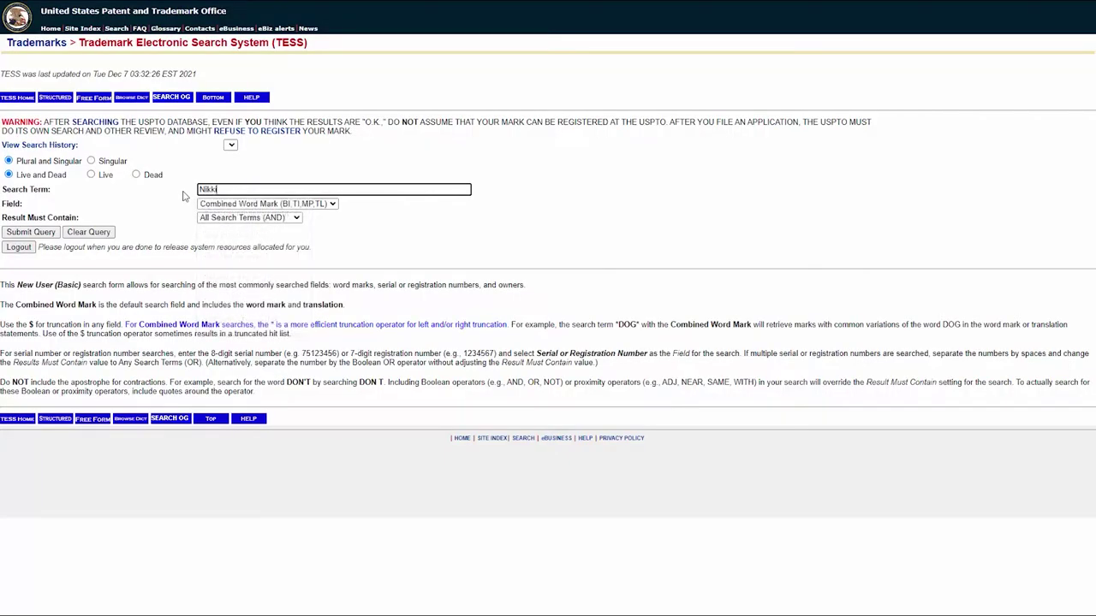
text(i's Notebooks)
key(Return)
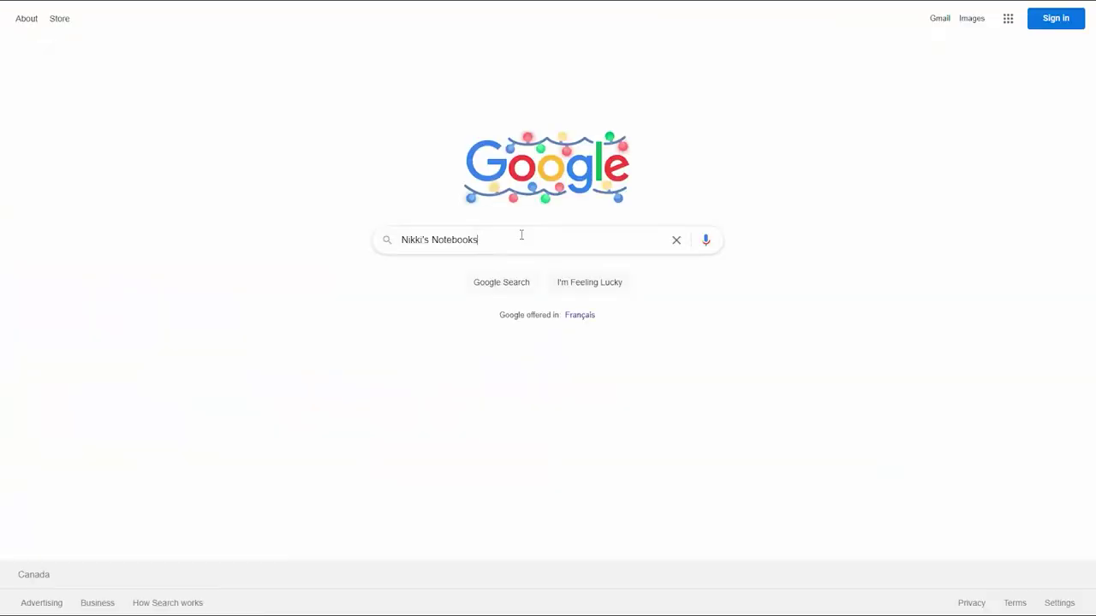
click(522, 237)
Step: Run the Google search for Nikki's Notebooks and check nikkisnotebooks.com availability on GoDaddy
key(Return)
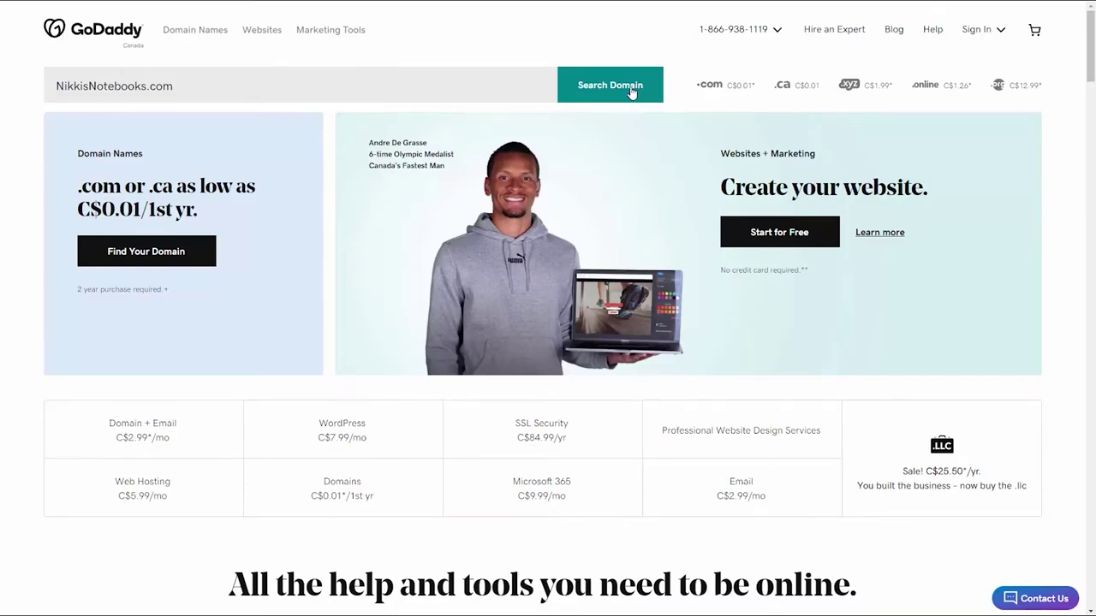
click(630, 92)
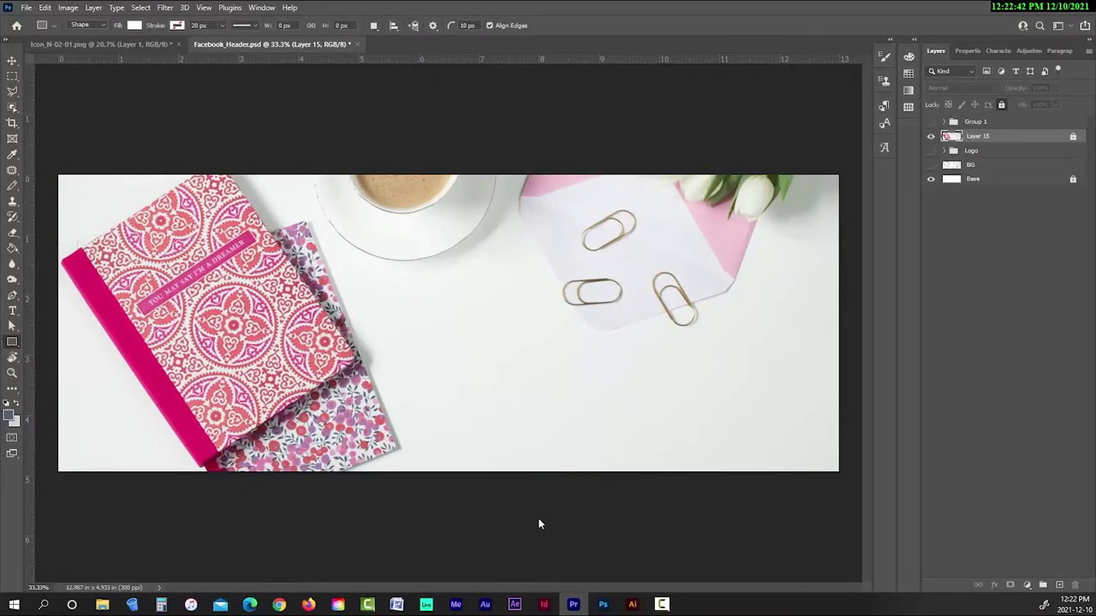
Step: Turn on visibility of Group 1 in the Facebook header's Layers panel
click(931, 122)
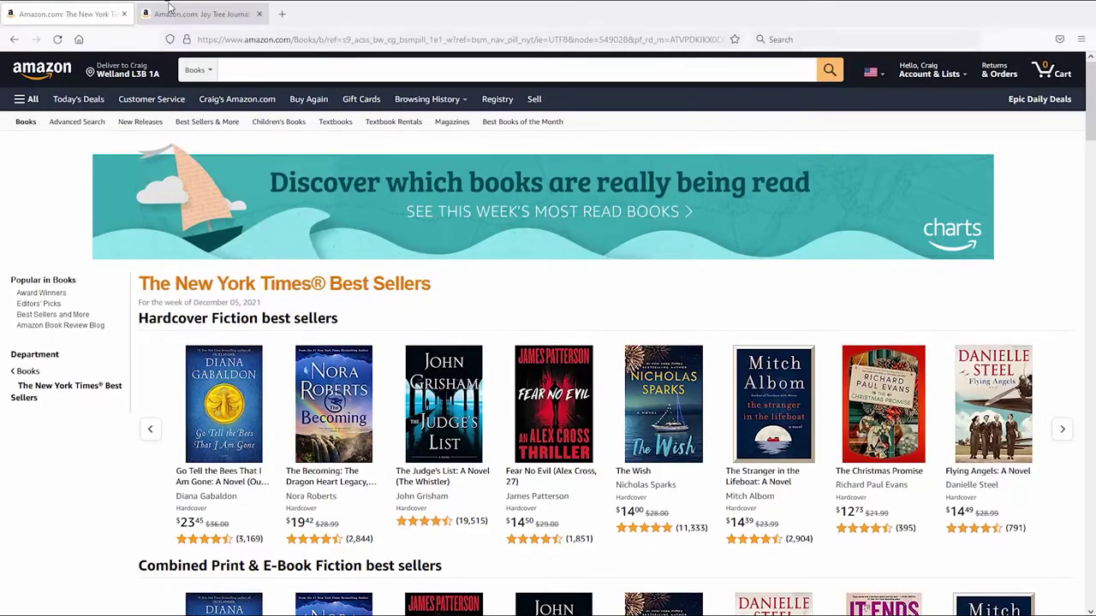
Step: Scroll down the Joy Tree Journals Amazon author page and back up to its header
click(171, 7)
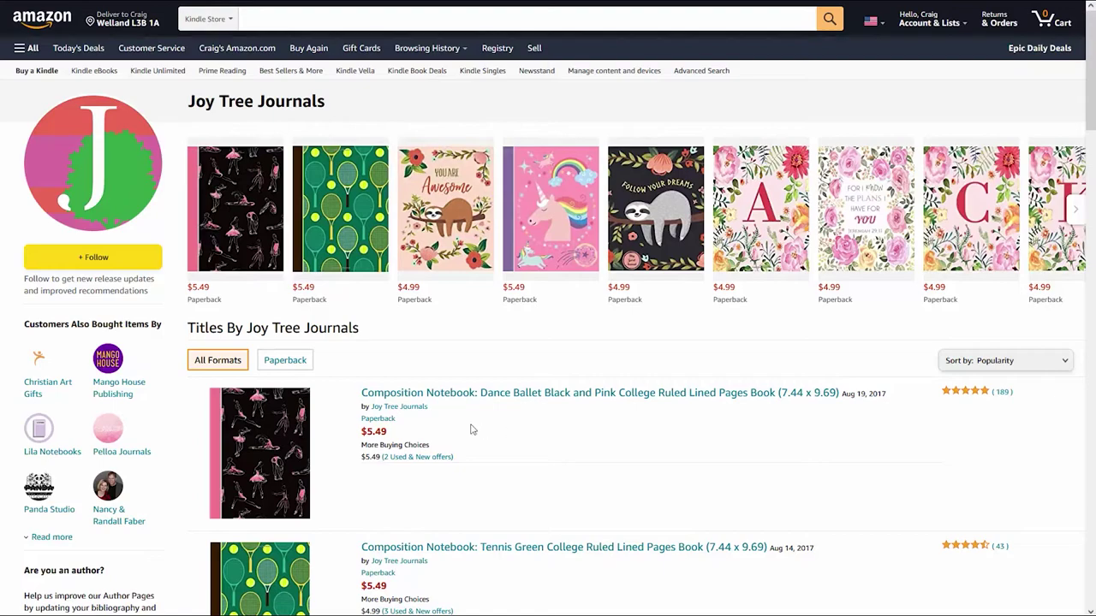
middle_click(974, 460)
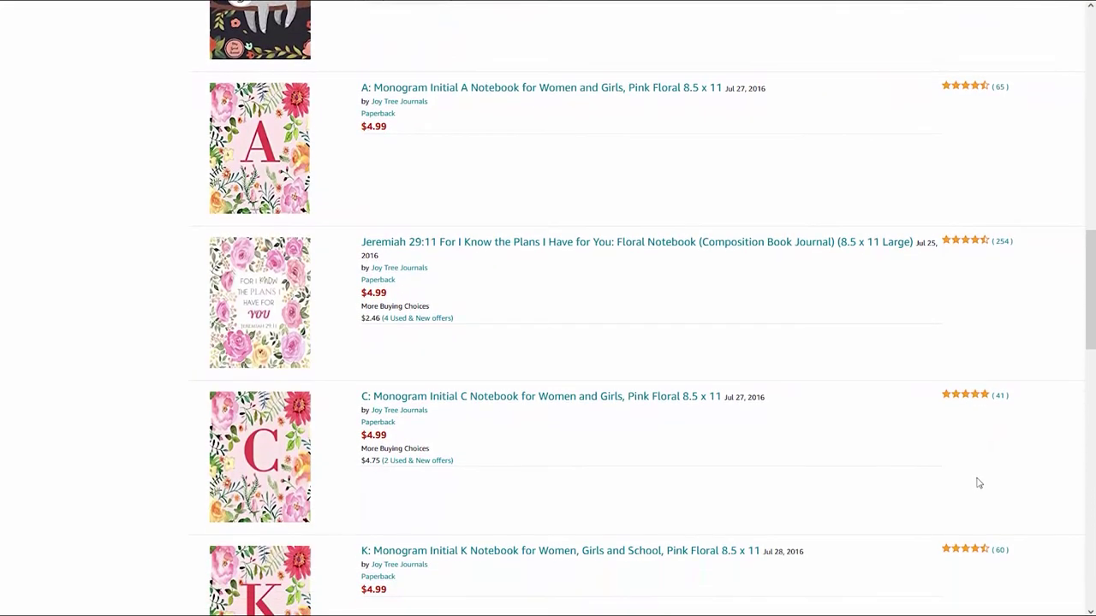
scroll(979, 479, up, 12)
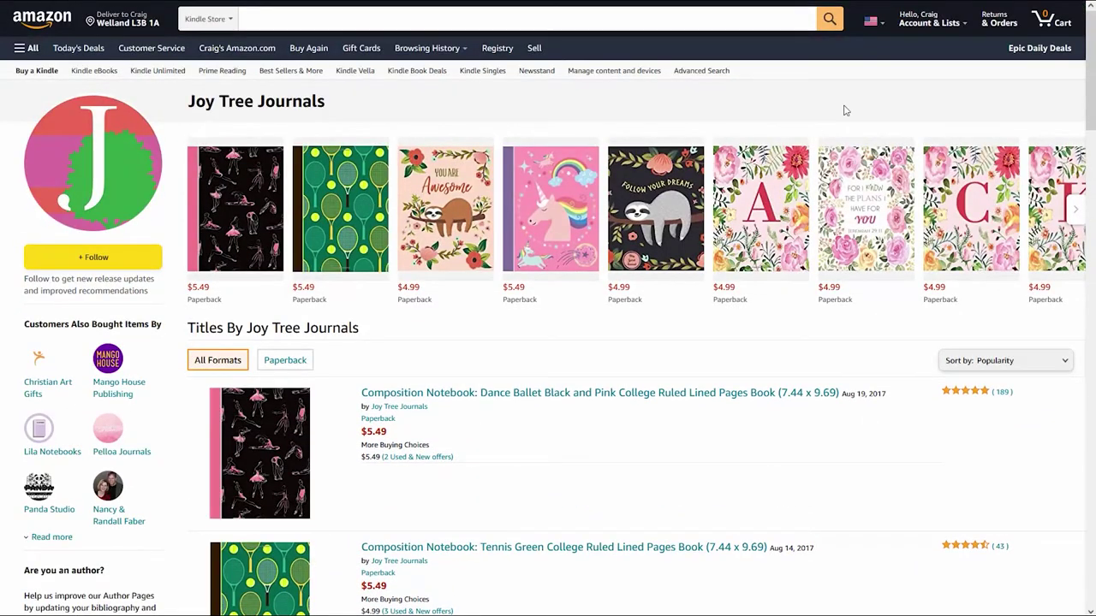
mouse_move(873, 21)
Step: Go from the KDP tab's Bookshelf to the Marketing Resources page
mouse_move(235, 5)
click(317, 13)
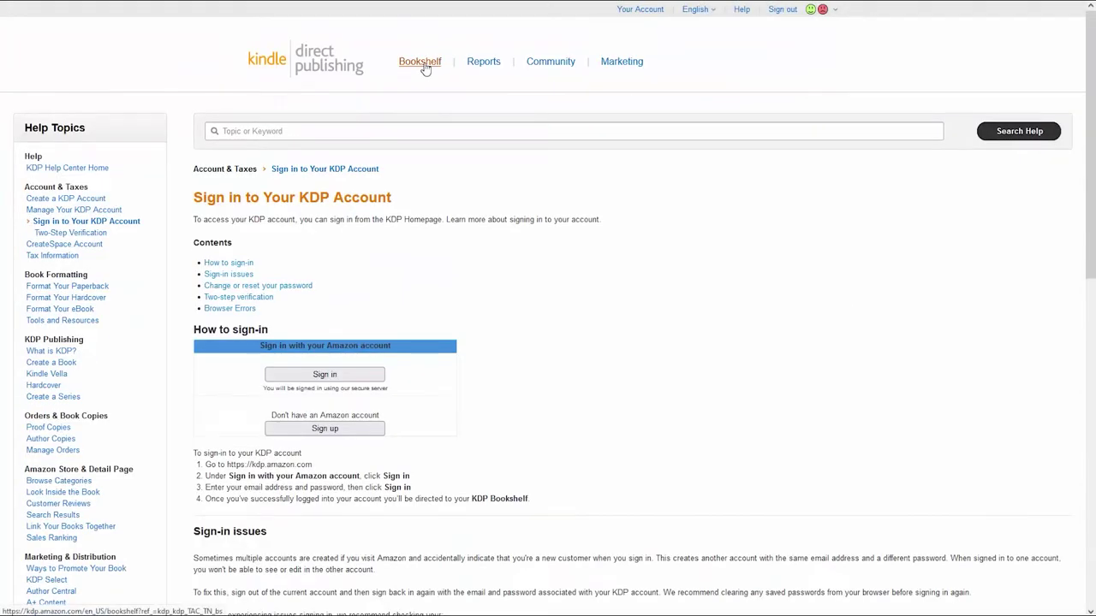
click(419, 61)
mouse_move(620, 517)
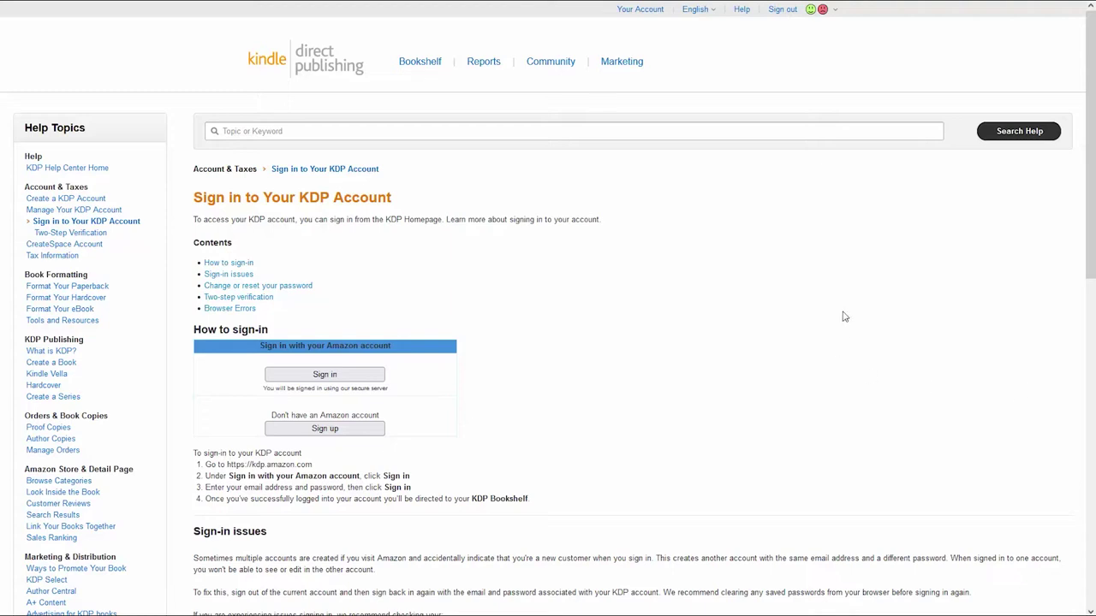
click(631, 66)
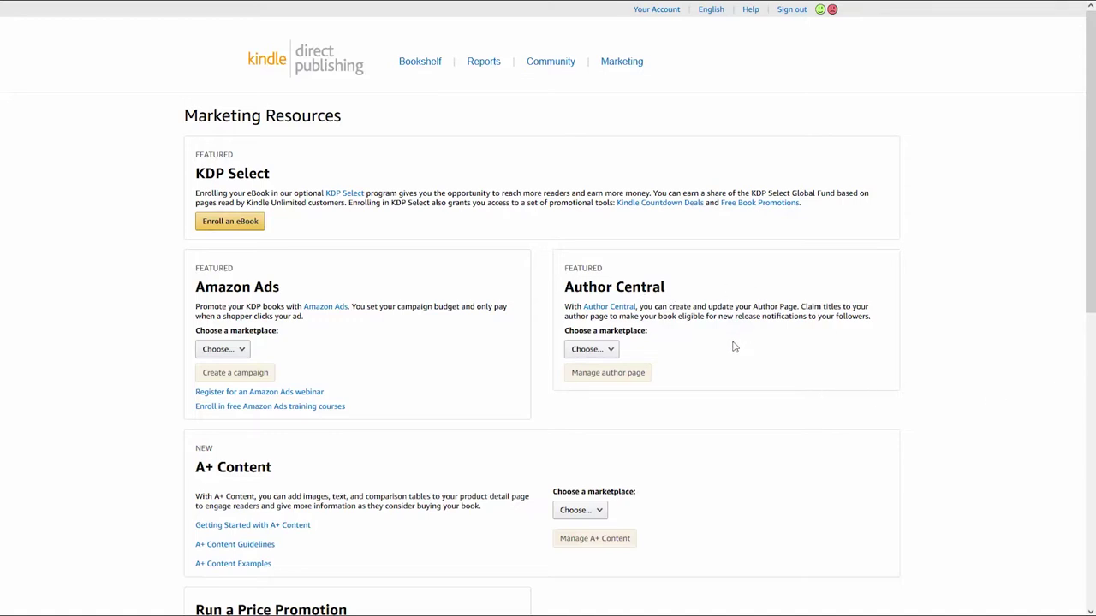
Step: Pick Amazon.com in the Author Central 'Choose a marketplace' dropdown
click(616, 351)
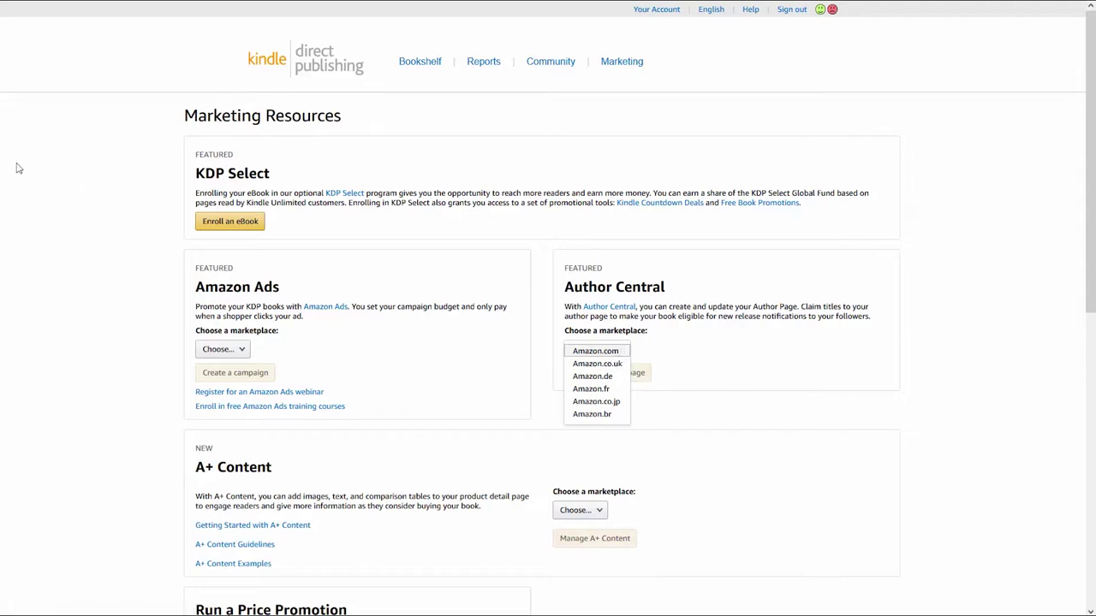
click(615, 352)
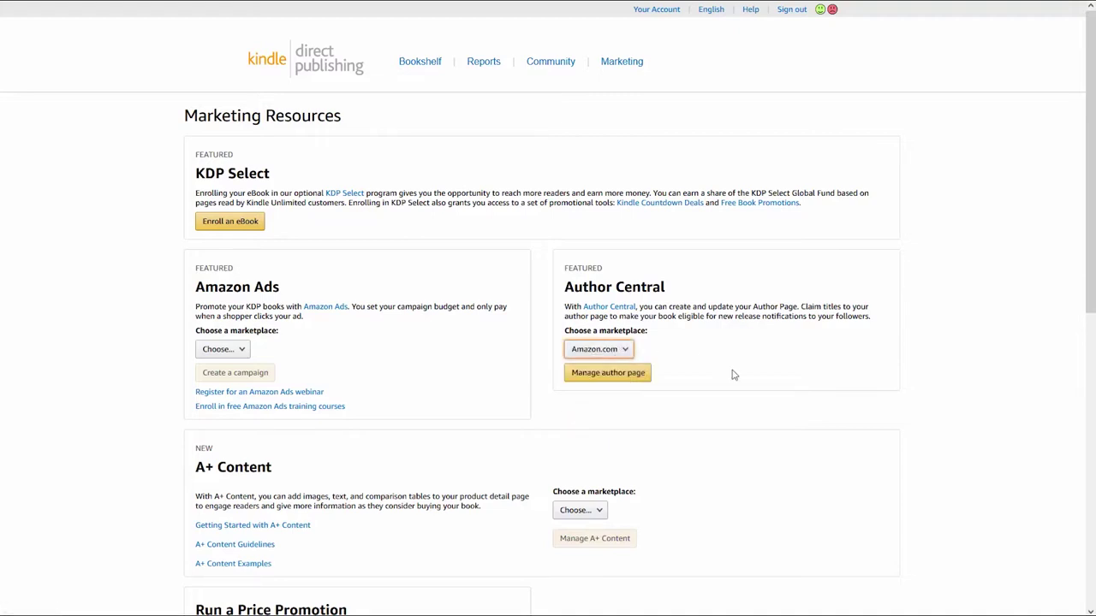
Step: Open Manage author page, then read the Author Profile's biography and author page URL
click(615, 376)
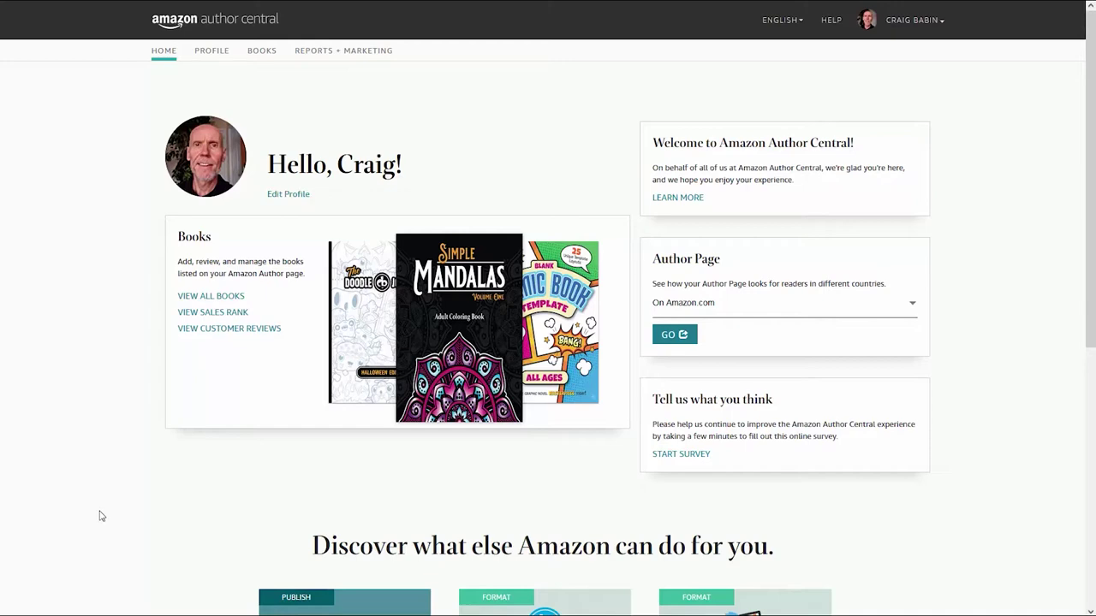
click(211, 51)
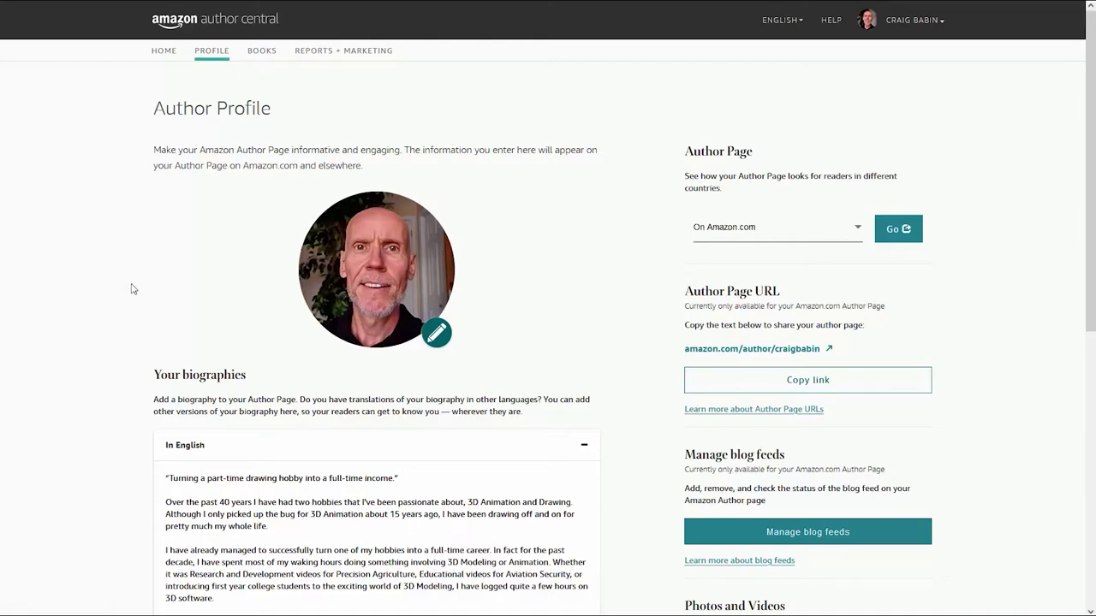
scroll(111, 345, down, 5)
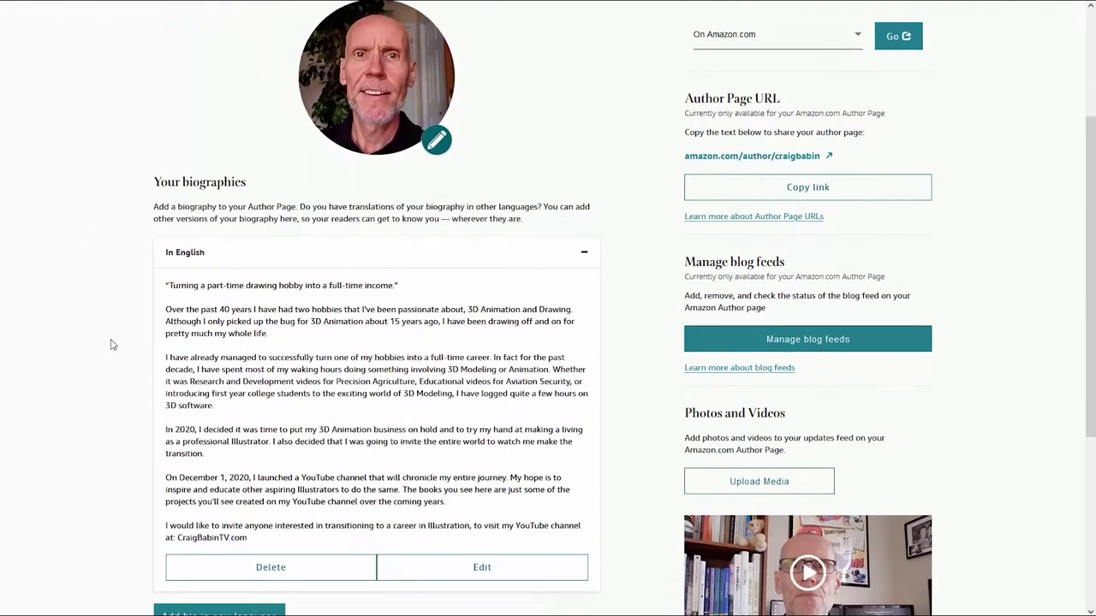
scroll(108, 347, down, 1)
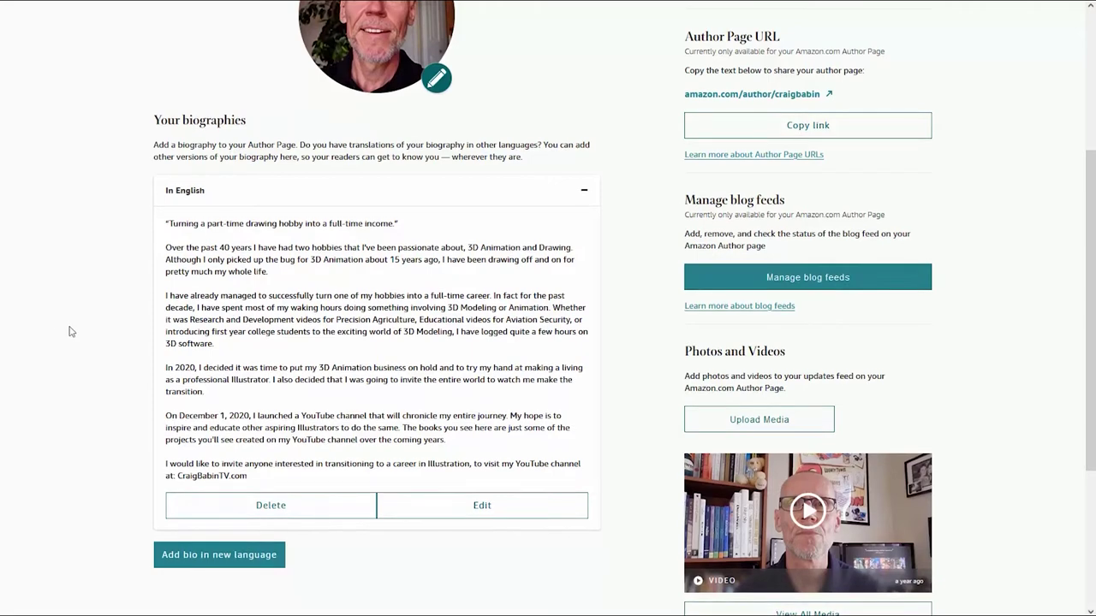
scroll(72, 332, up, 2)
scroll(71, 332, up, 2)
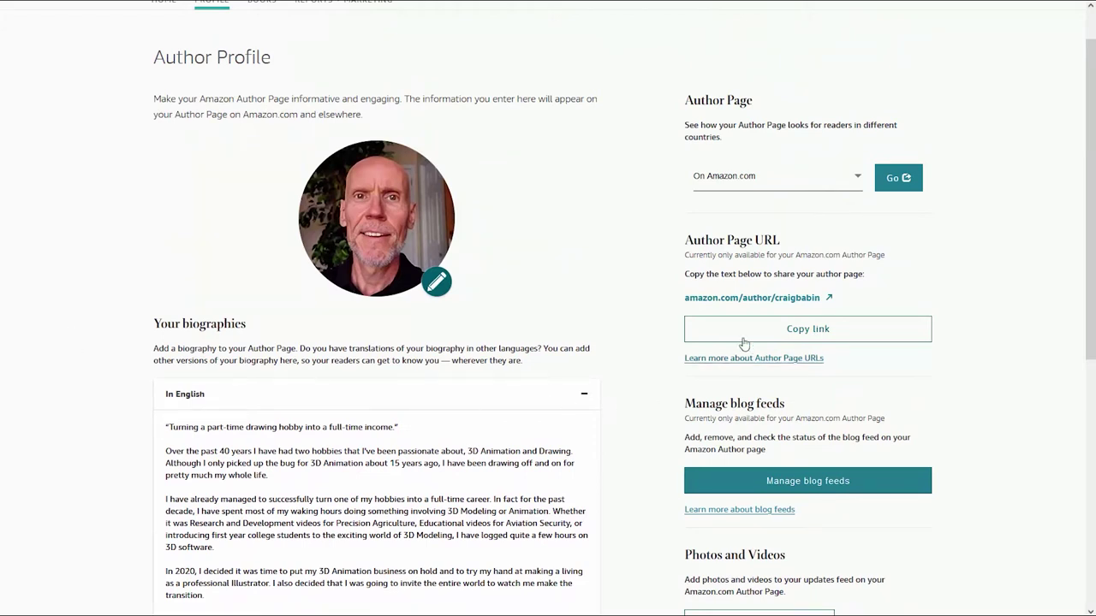
Step: Check the country-site list without changing it, then open the Books tab's seven titles
click(857, 181)
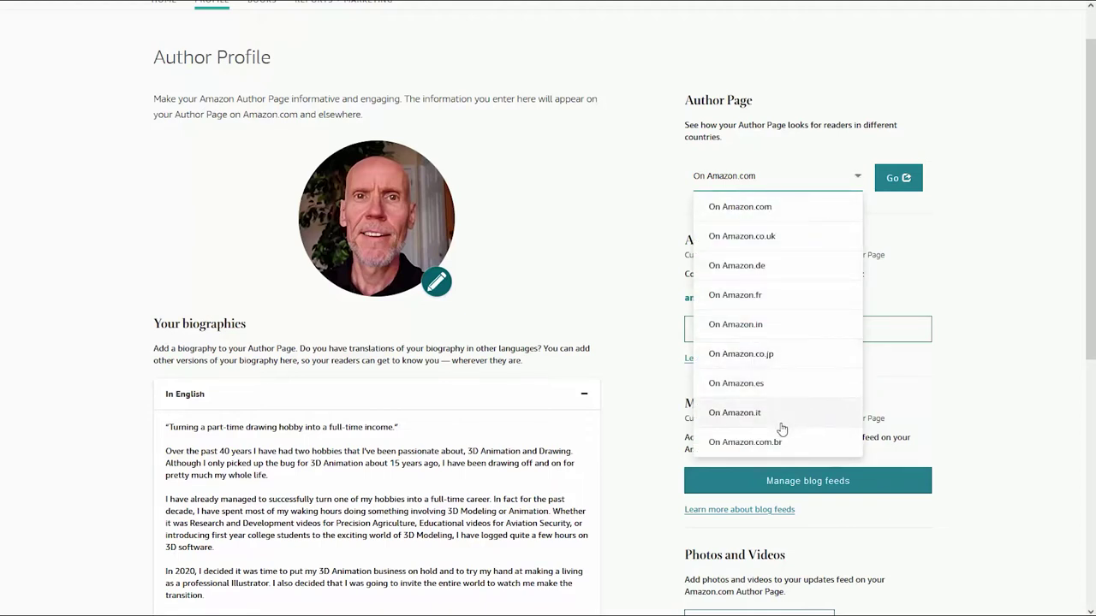
click(986, 262)
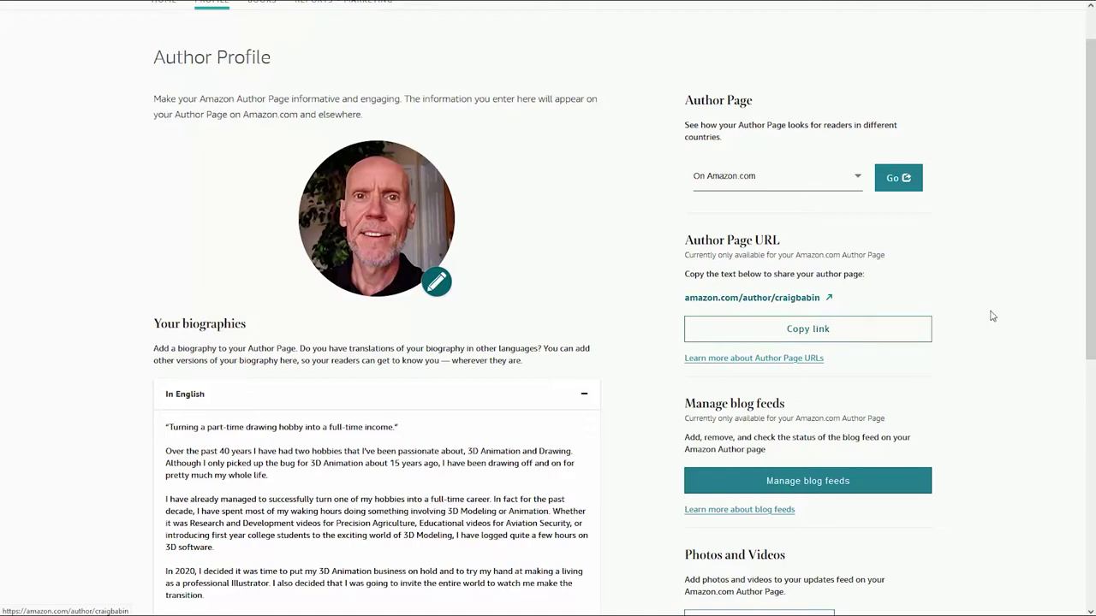
scroll(993, 297, down, 2)
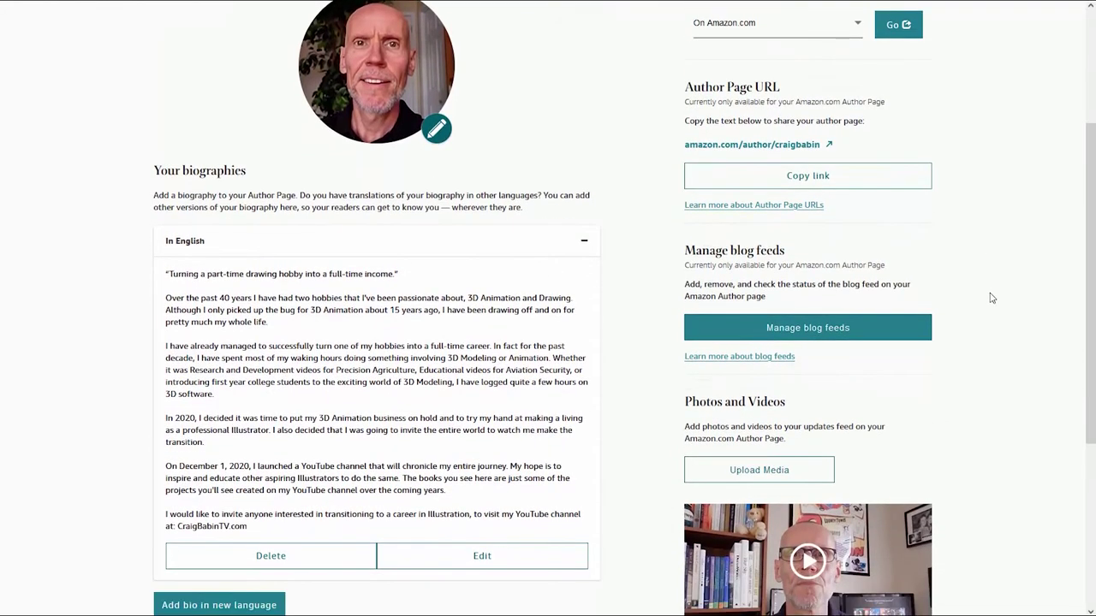
scroll(993, 300, down, 2)
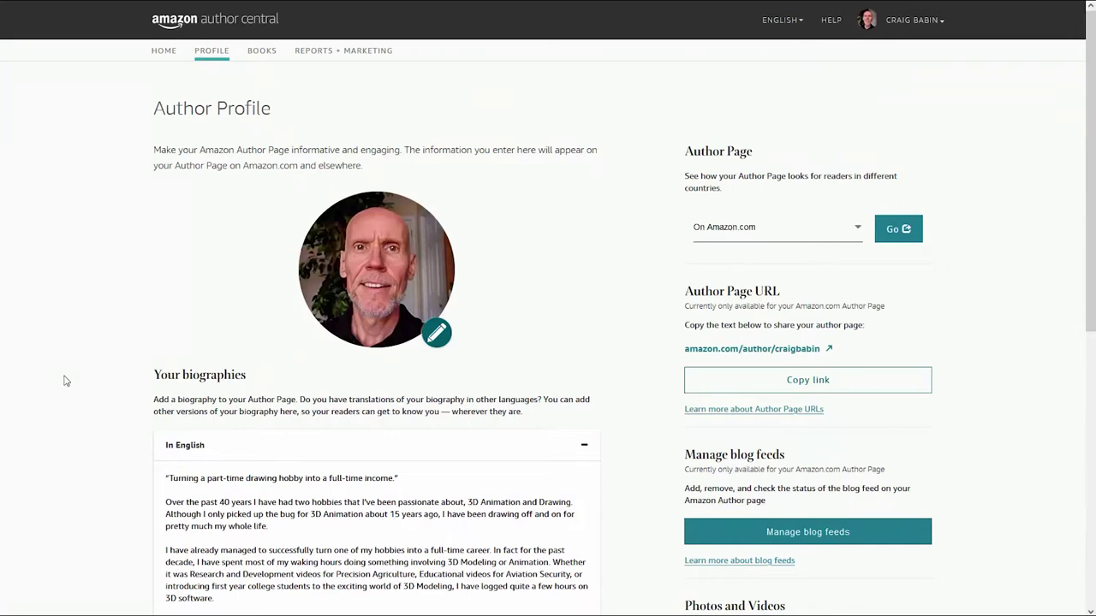
click(259, 50)
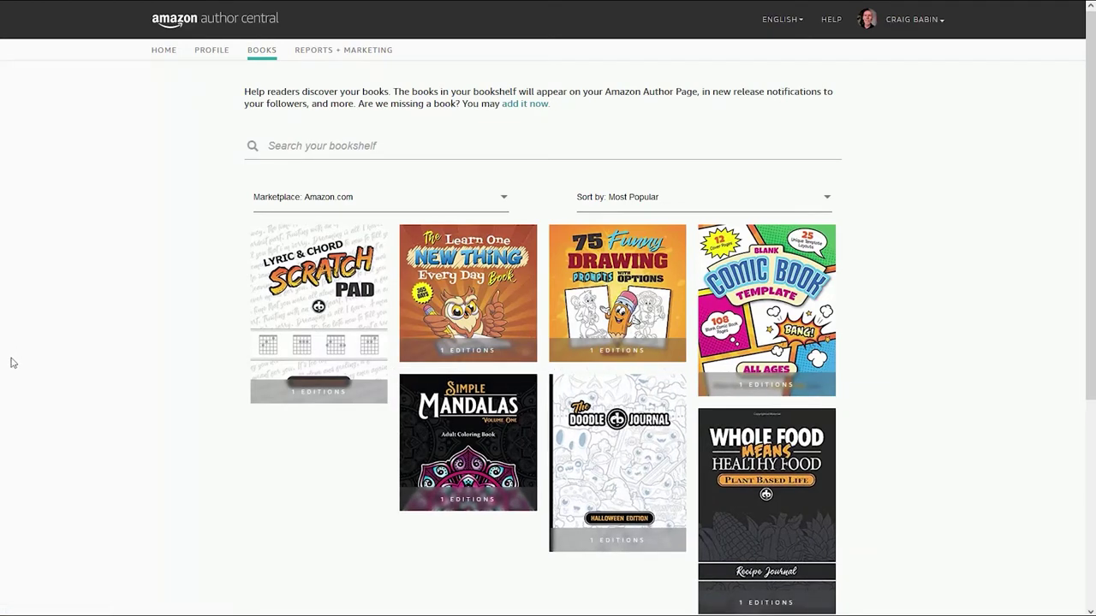
Step: Start Add a Book and search for 'Joy Tree Journals'
scroll(111, 390, down, 1)
scroll(111, 390, down, 3)
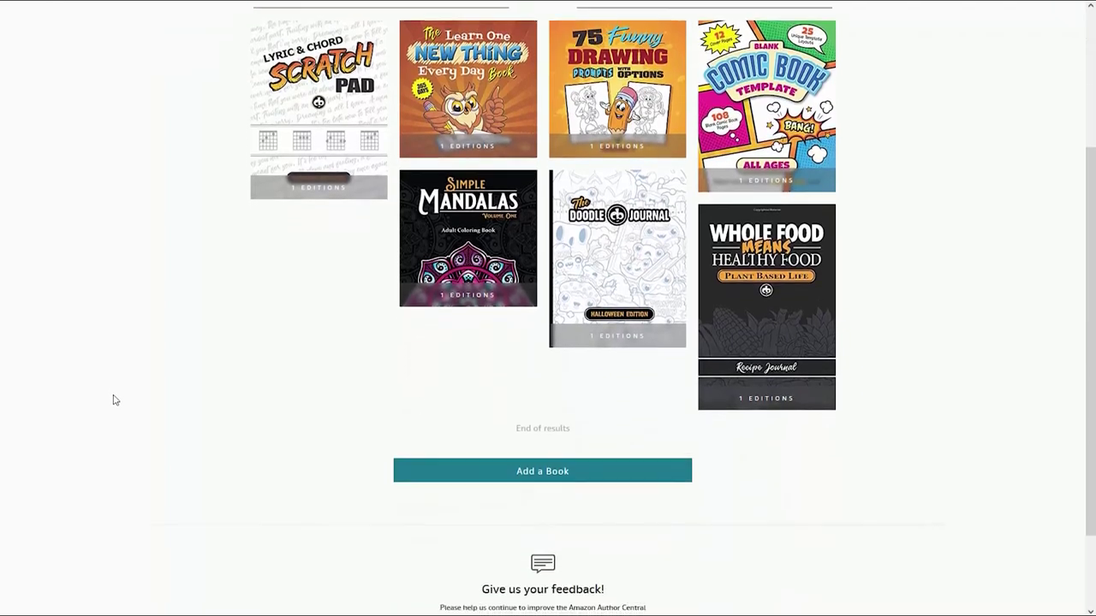
click(525, 477)
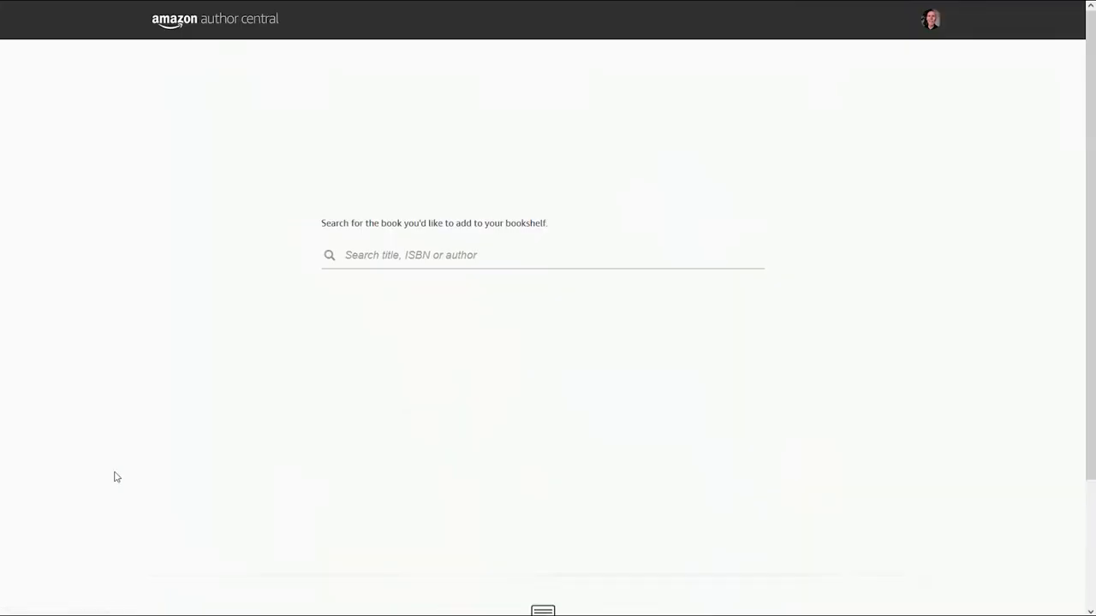
text(Joy Tree Journals)
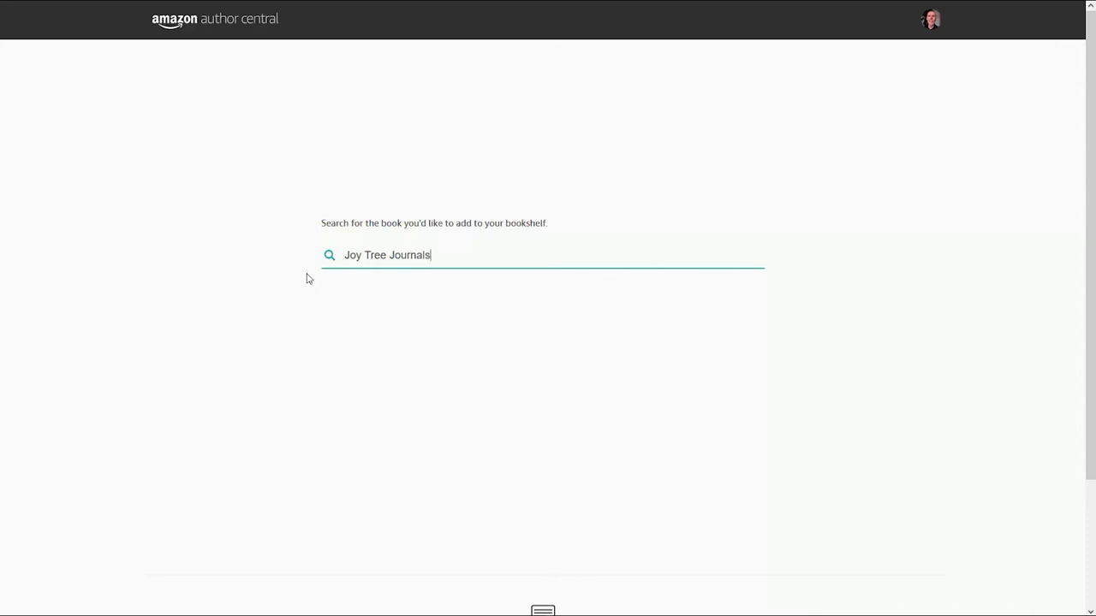
key(Return)
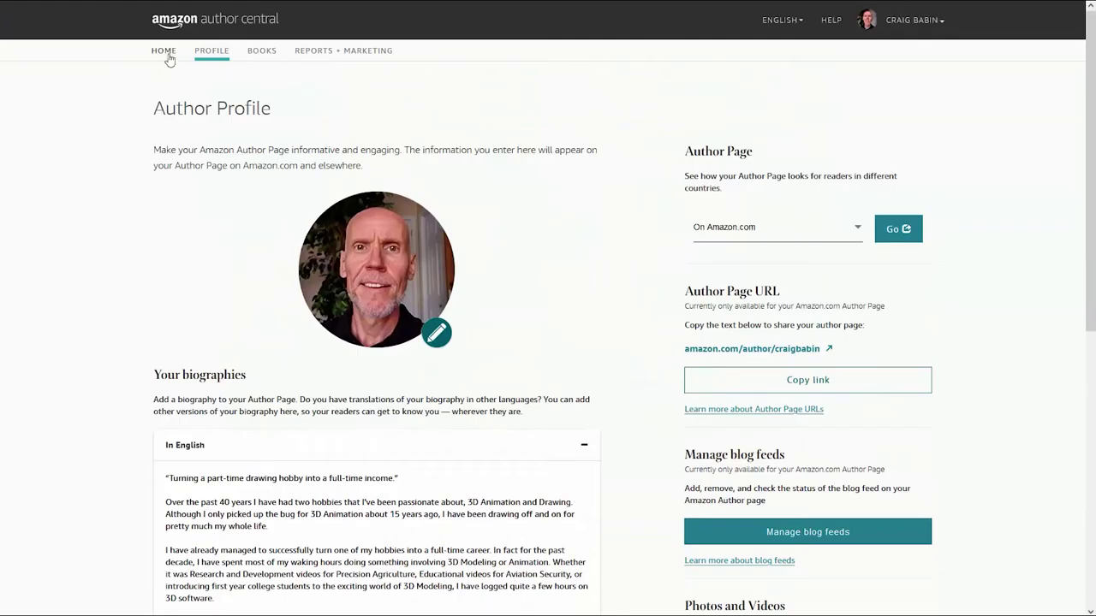
Step: From Home's View Sales Rank, open the author page on Amazon.co.uk
click(162, 51)
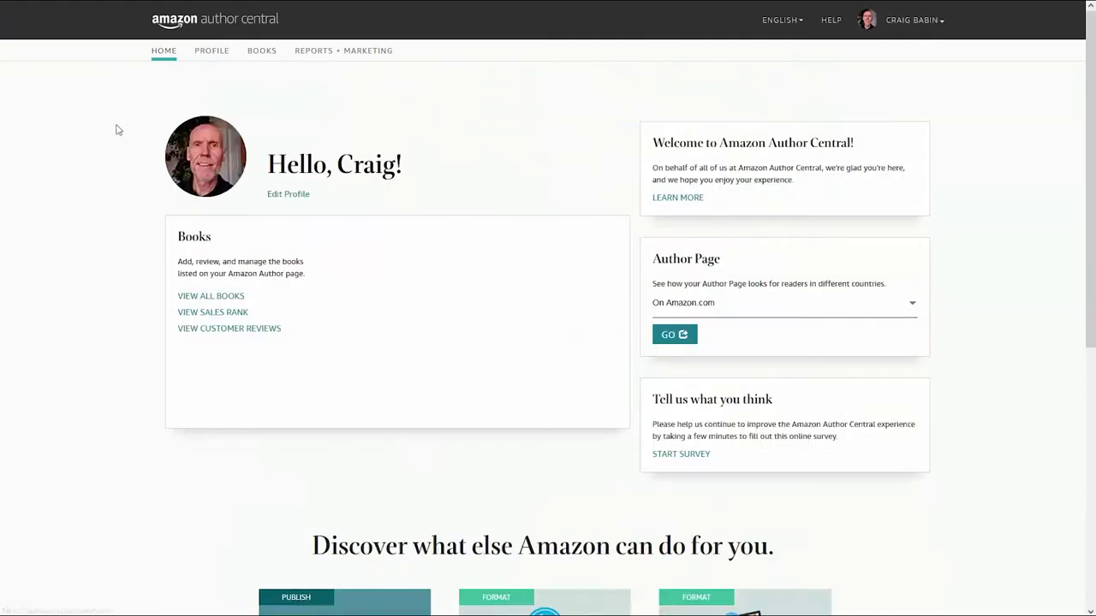
click(213, 314)
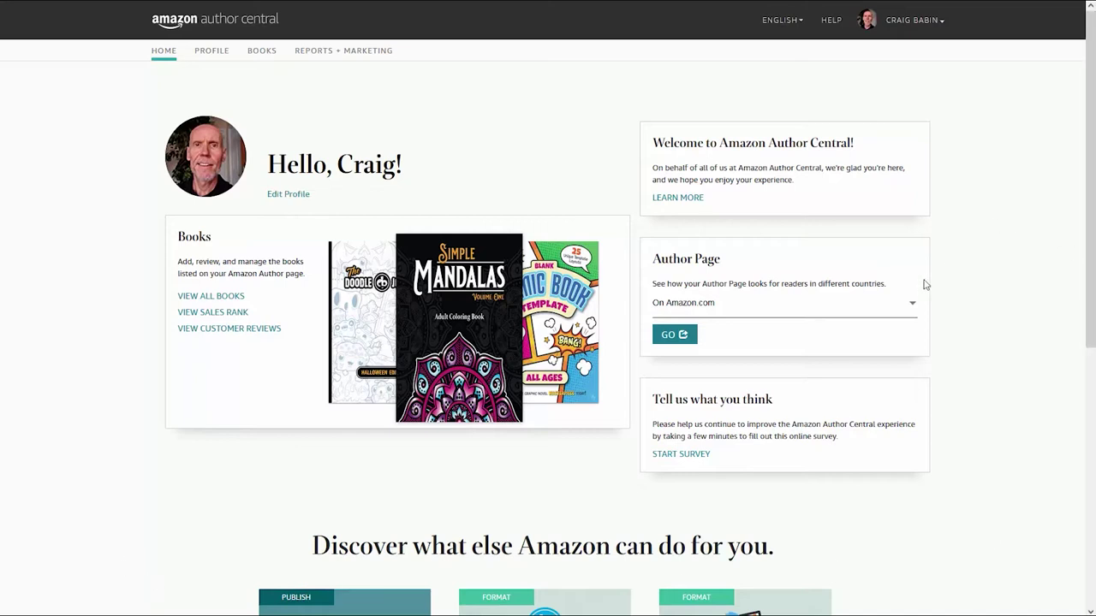
click(911, 304)
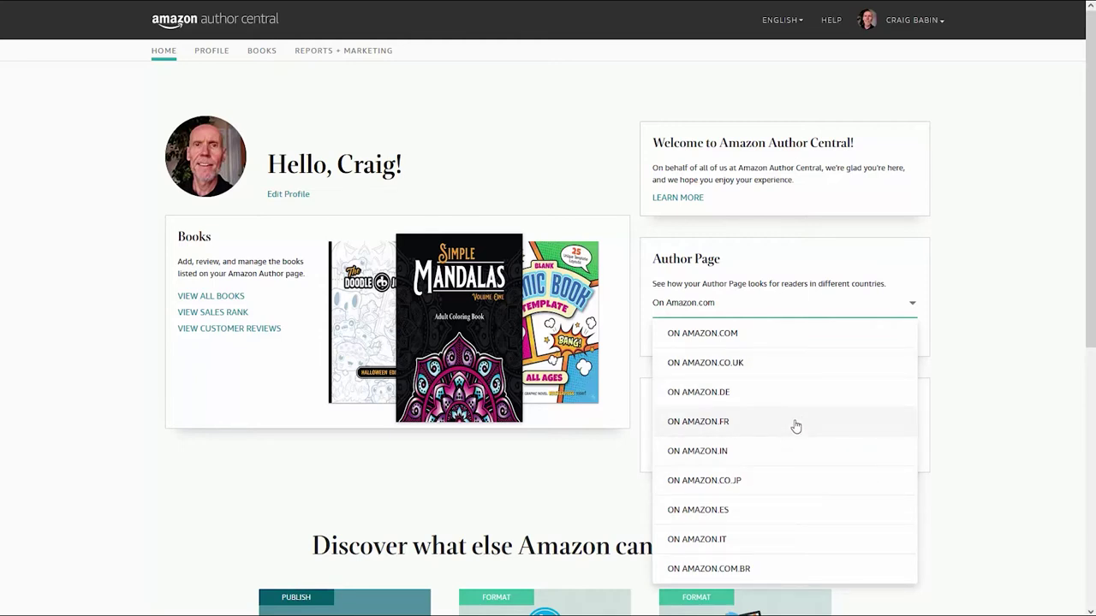
click(738, 364)
click(679, 335)
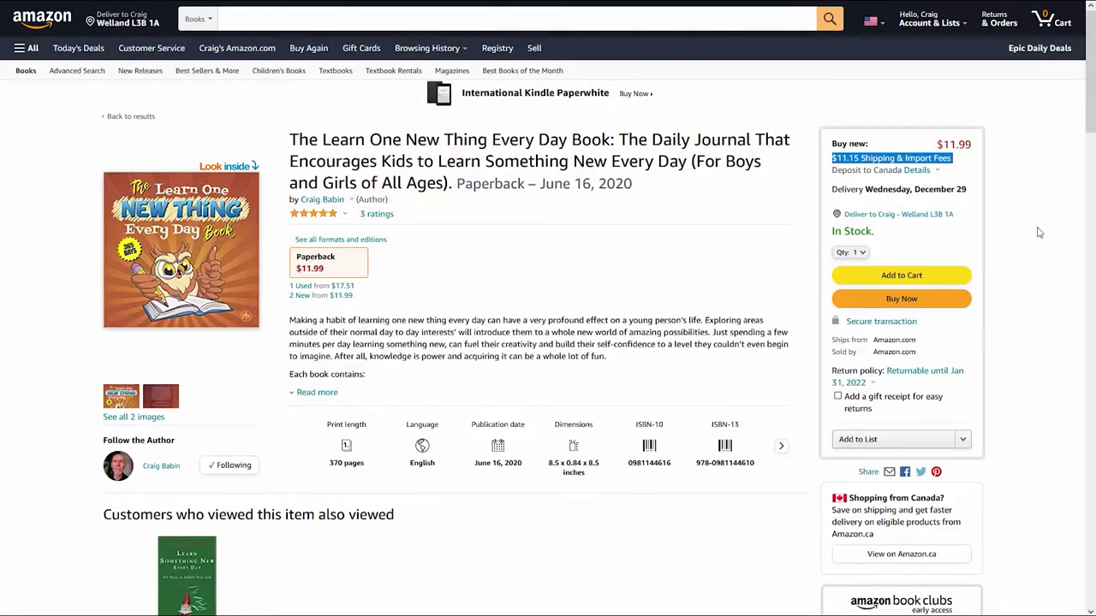
Step: Copy the book's full title, search Amazon.ca for it, and open the first paperback result
click(990, 180)
drag(290, 140, 458, 183)
key(ctrl+c)
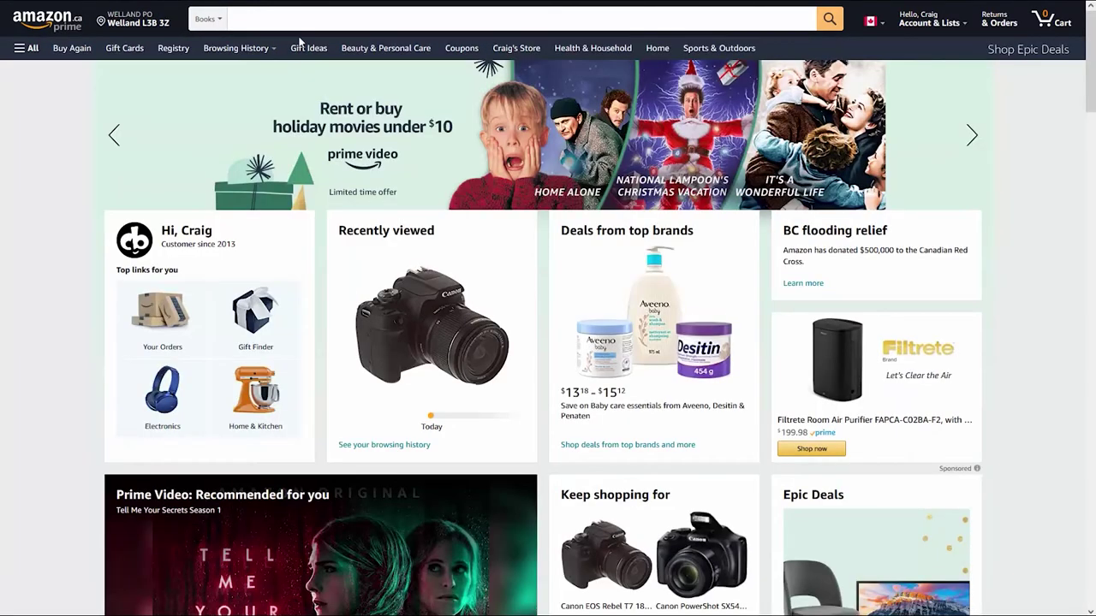
click(288, 19)
right_click(288, 18)
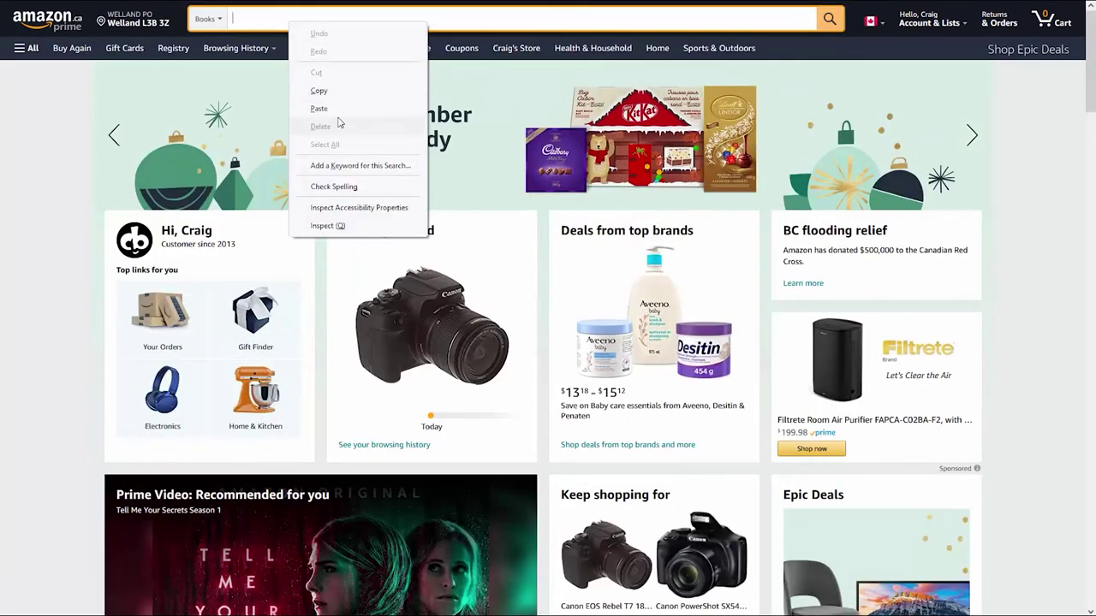
click(342, 119)
click(829, 19)
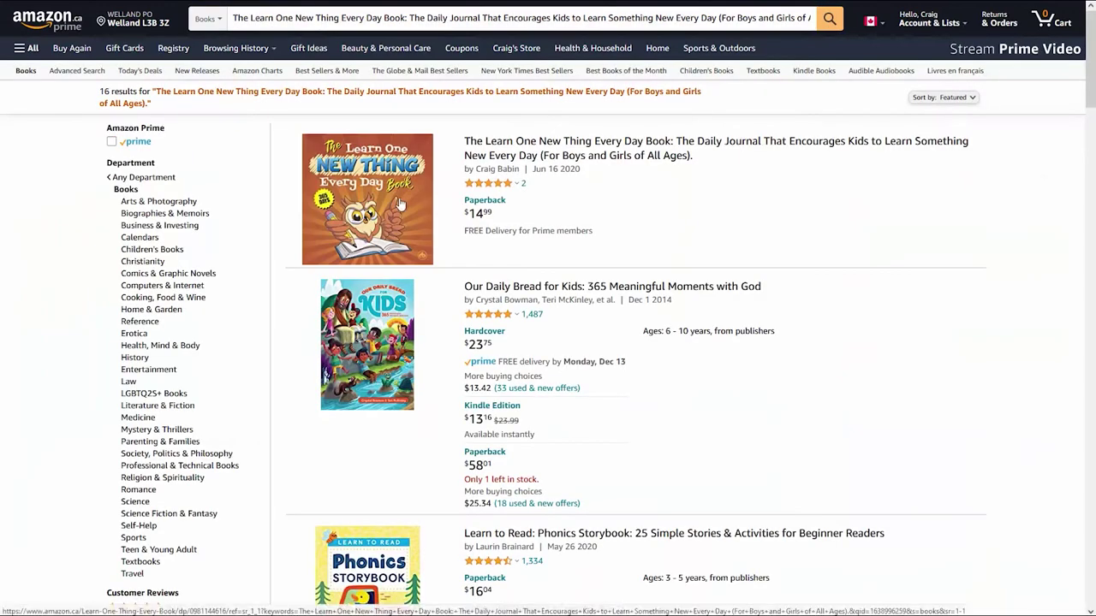
click(399, 203)
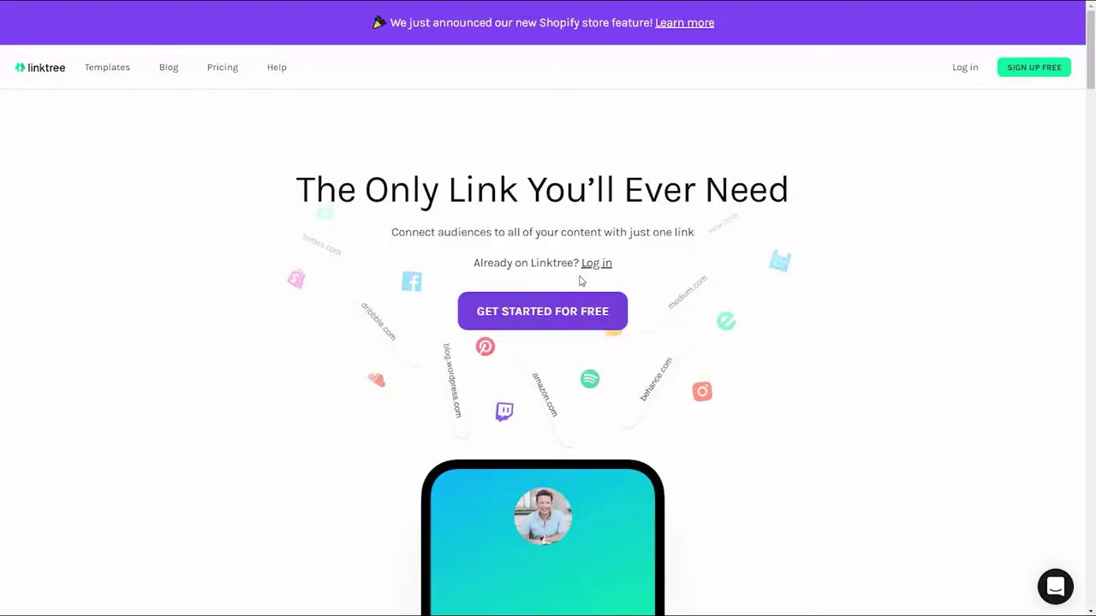
Step: Sign up for a free Linktree account with a username, the saved e-mail, a password and accepted terms
click(563, 312)
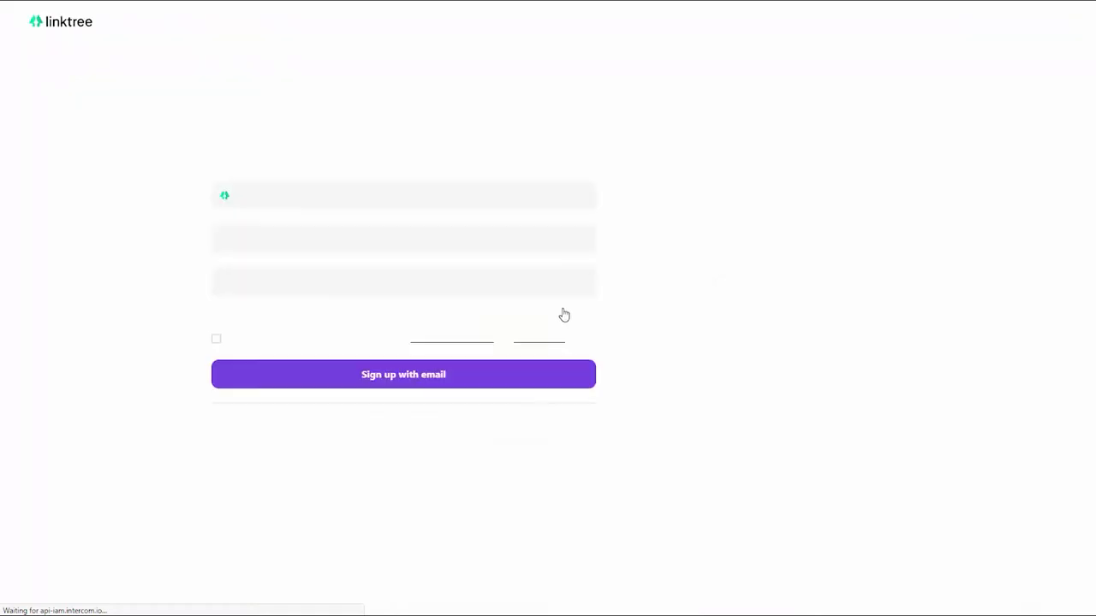
click(311, 195)
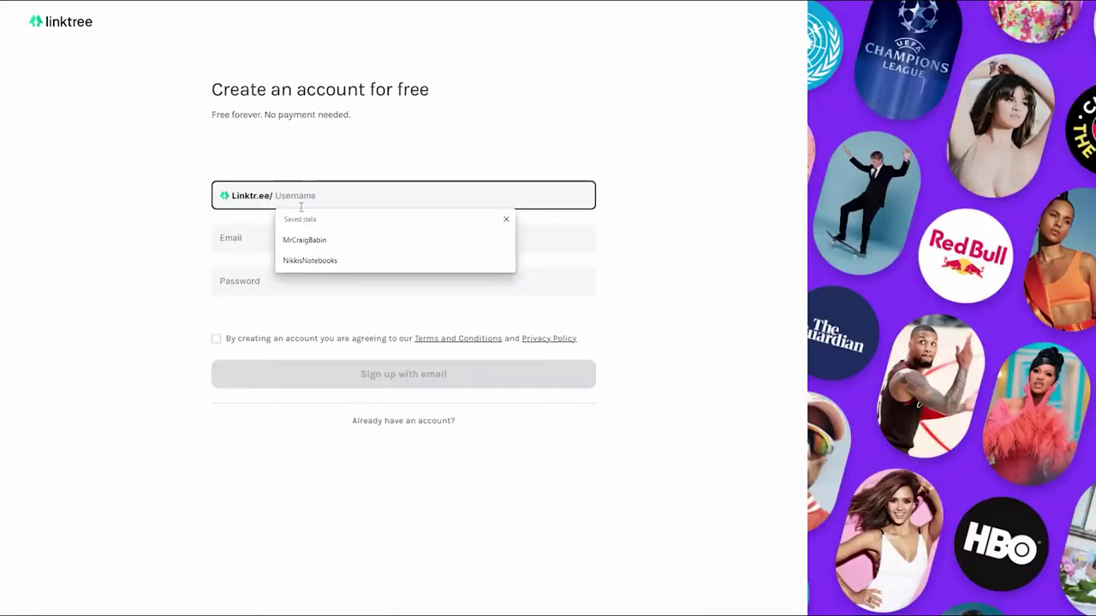
text(NikkiNotebooks)
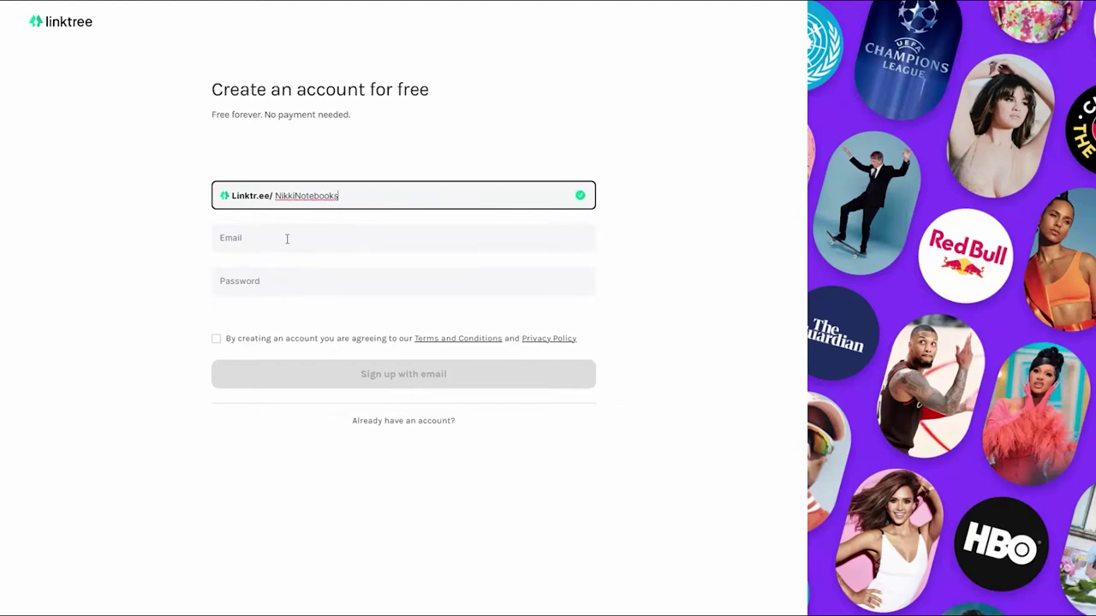
click(287, 239)
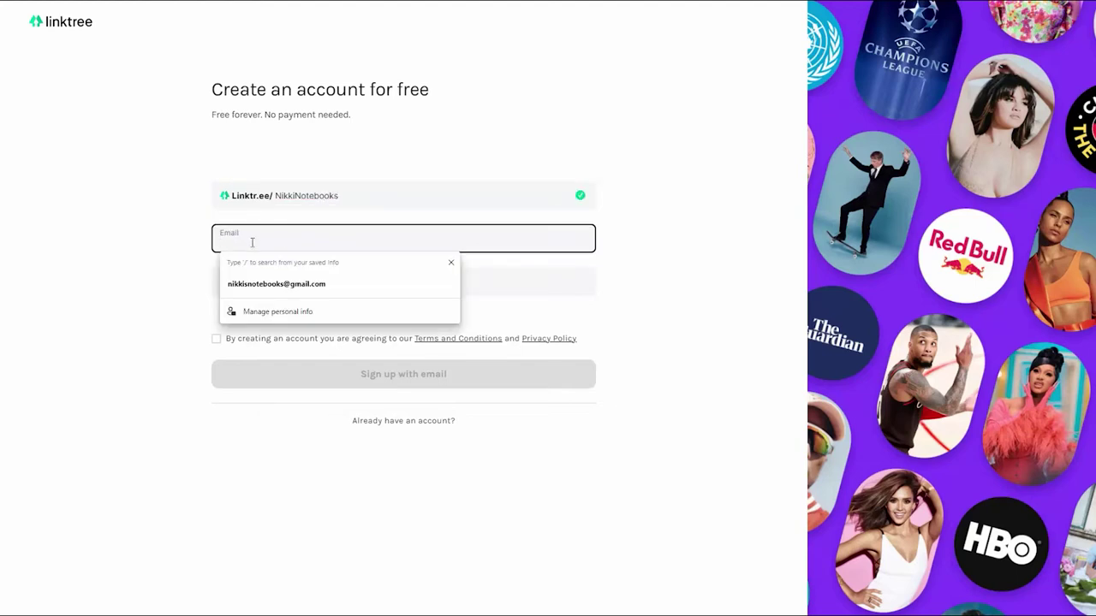
click(261, 283)
click(260, 281)
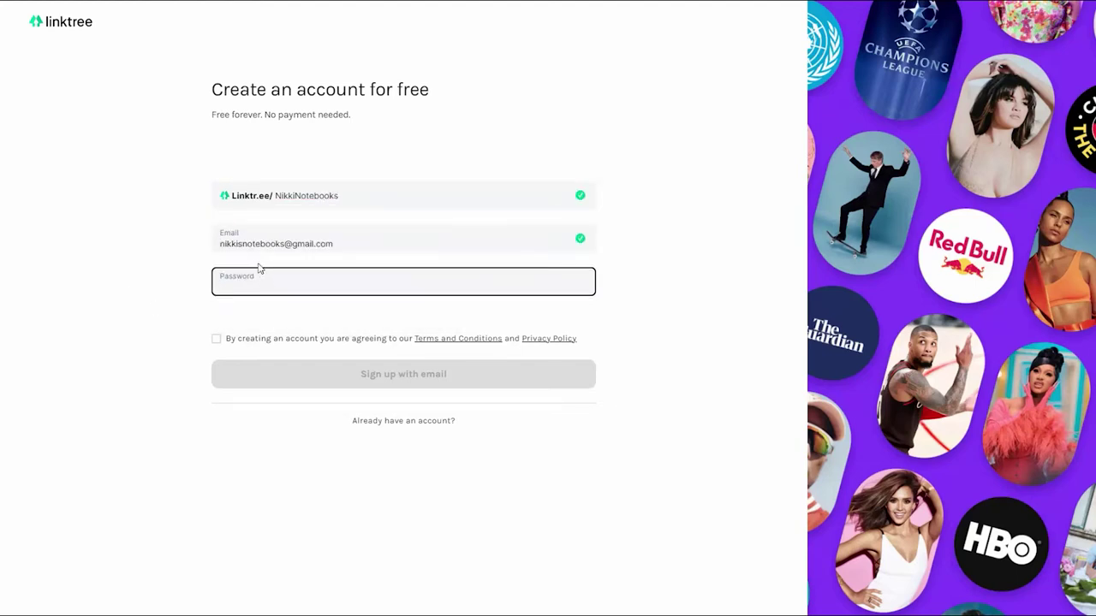
text(•••••••)
click(217, 340)
click(217, 339)
click(426, 385)
Step: Name the profile 'Nikki's Notebooks', categorise it Business > Shopping & Retail, and pick the Free $0 plan
text(Nikki's Notebooks)
click(391, 364)
click(229, 374)
scroll(248, 402, down, 2)
click(260, 423)
click(392, 551)
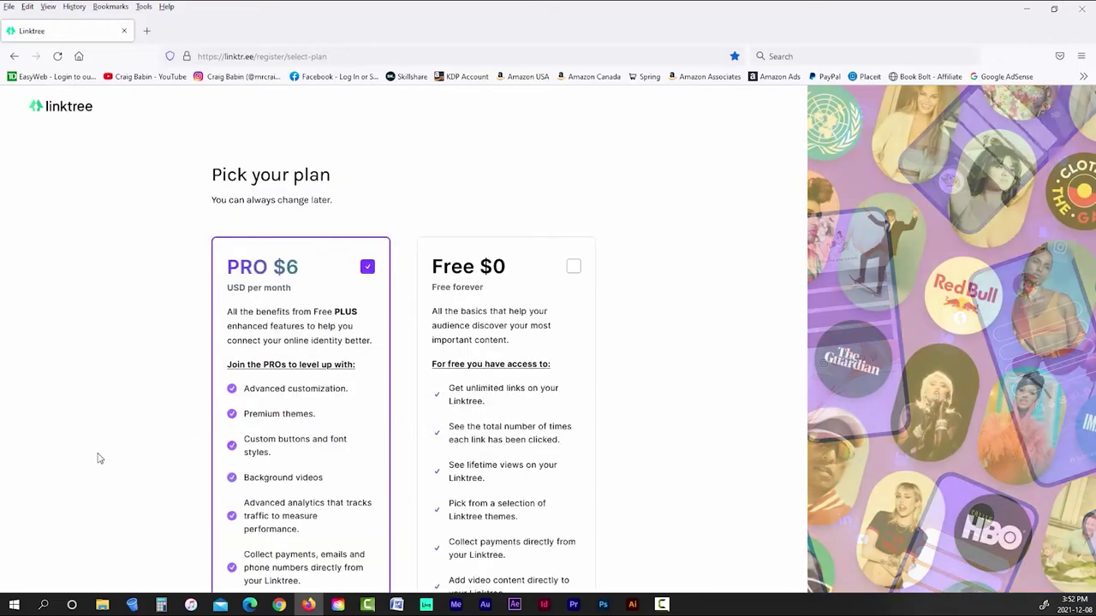
click(566, 290)
scroll(677, 317, down, 4)
Step: Finish signup and add a first link titled 'Nikki's Notbooksooks' with the Amazon author page URL
click(403, 531)
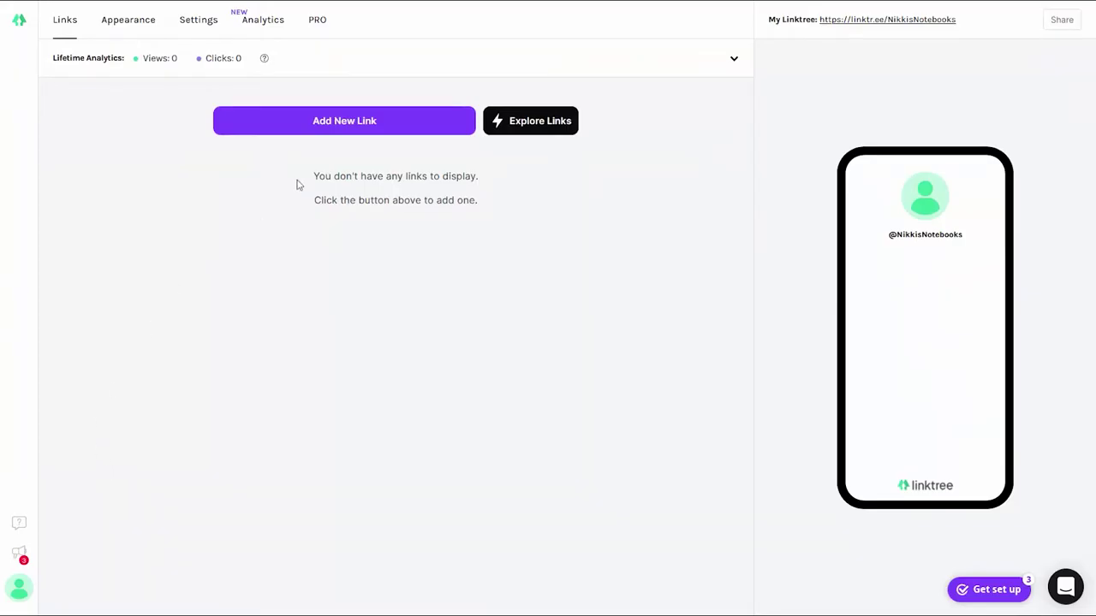
click(348, 124)
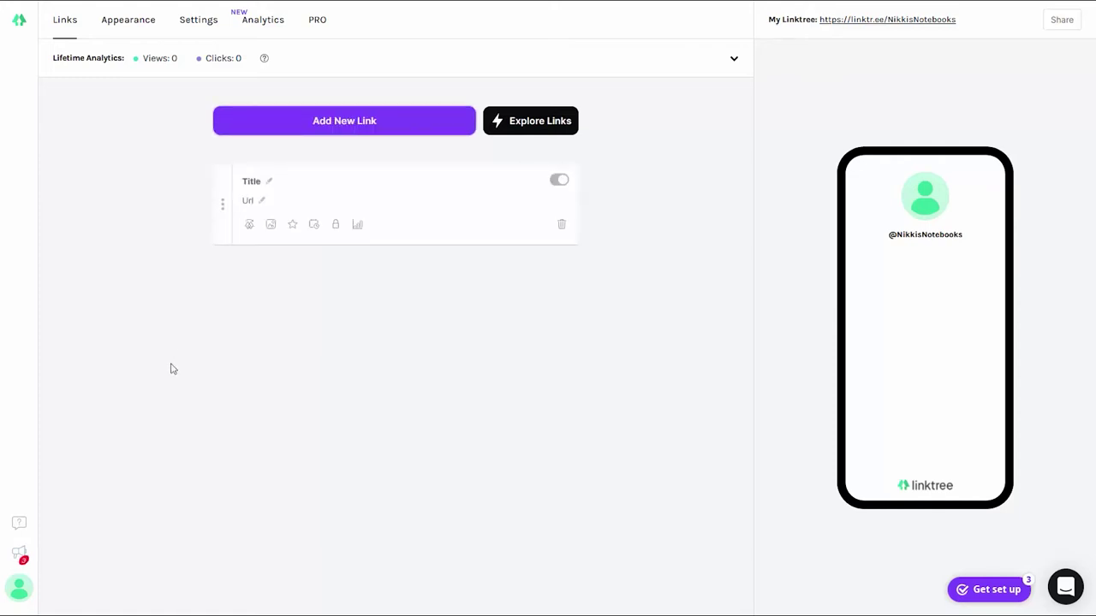
click(269, 180)
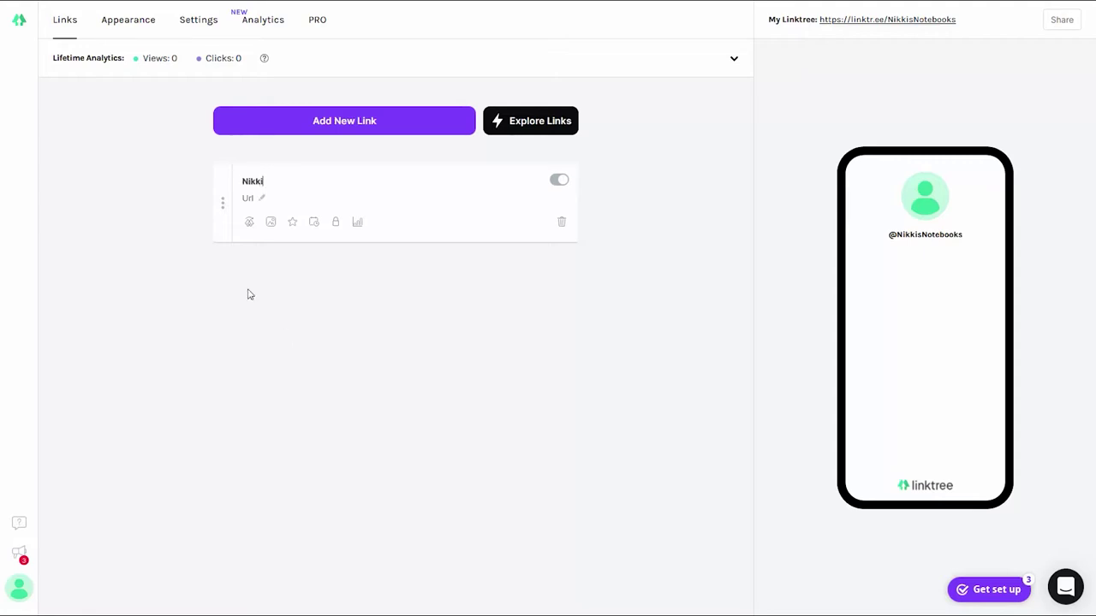
text(Nikki's Notbooks)
text(ooks)
click(265, 202)
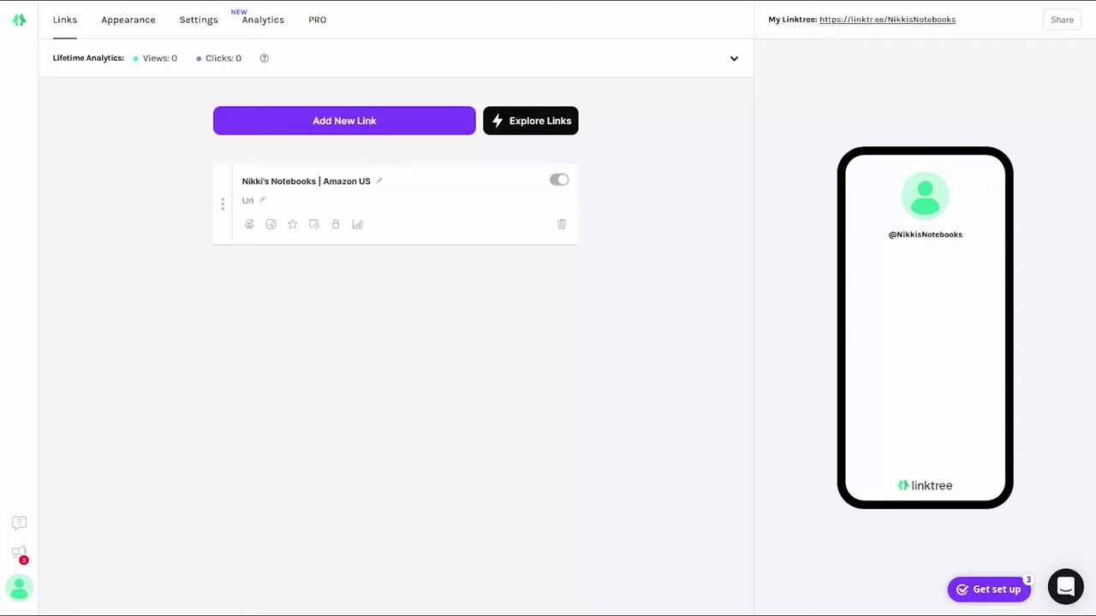
click(265, 202)
right_click(267, 203)
click(301, 287)
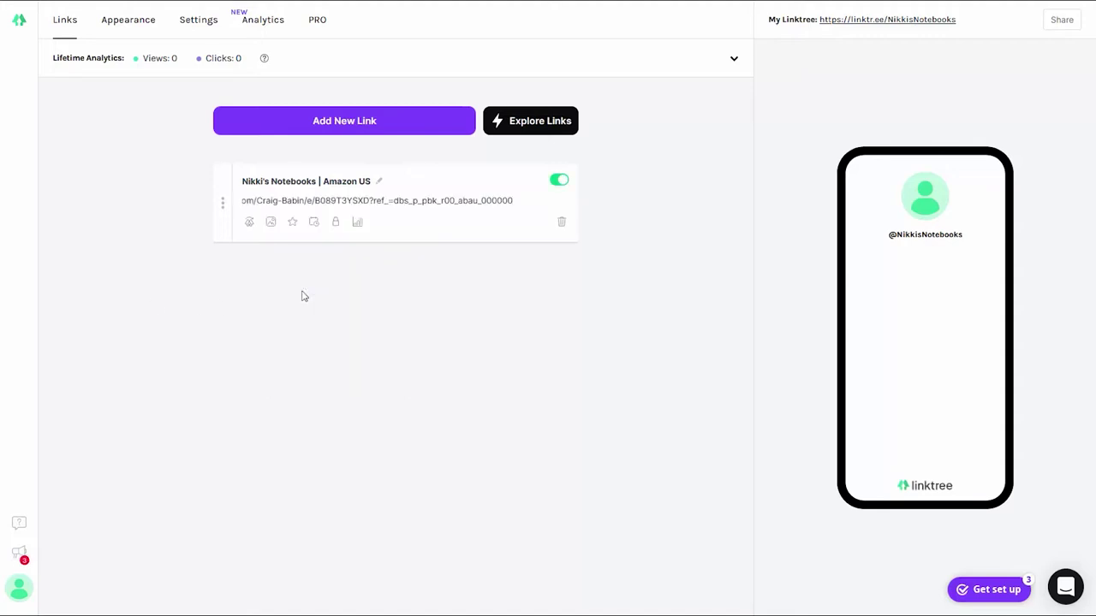
click(491, 251)
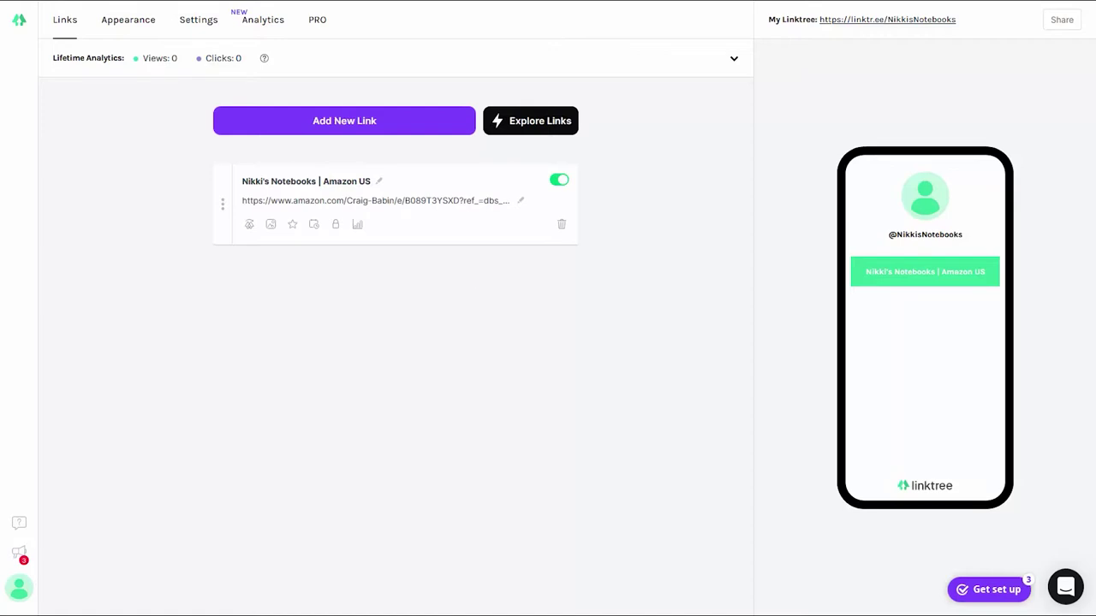
Step: Add link cards titled 'Nikki's Notebooks | Amazon CAN', '| Amazon UK' and '| Amazon FR'
click(355, 124)
text(Nikki's Notebooks | Amazon CAN)
click(342, 121)
text(Nikki's Notebooks | Amazon UK)
click(373, 122)
right_click(328, 183)
click(355, 269)
text(FR)
Step: Add three more Nikki's Notebooks link cards titled for the Amazon US, BR and DE stores
click(359, 127)
text(Nikki's Notebooks | Amazon)
text(US)
key(BackSpace)
key(BackSpace)
text(BR)
click(342, 122)
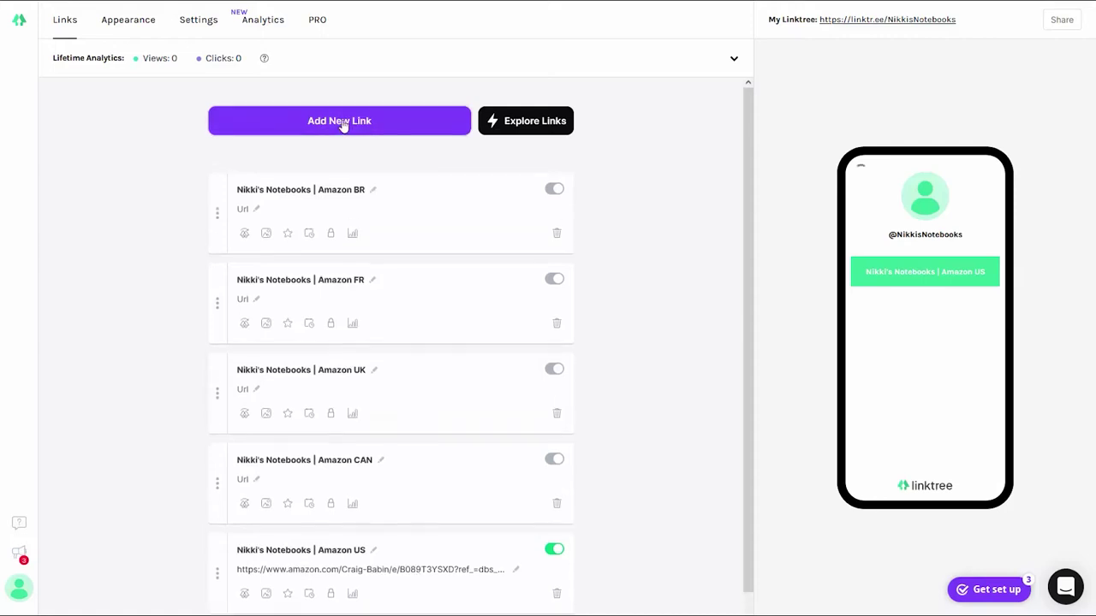
text(Nikki's Notebooks | Amazon)
text(DE)
Step: Paste the Amazon author page address into the new links' Url fields
click(255, 200)
text(https://www.amazon.ca/kindle-dbs/entity/author/B089T3YSXD?ref_=dbs_p_pbk_r00_abau_000000)
click(257, 289)
text(https://www.amazon.ca/kindle-dbs/entity/author/B089T3YSXD?ref_=dbs_p_pbk_r00_abau_000000)
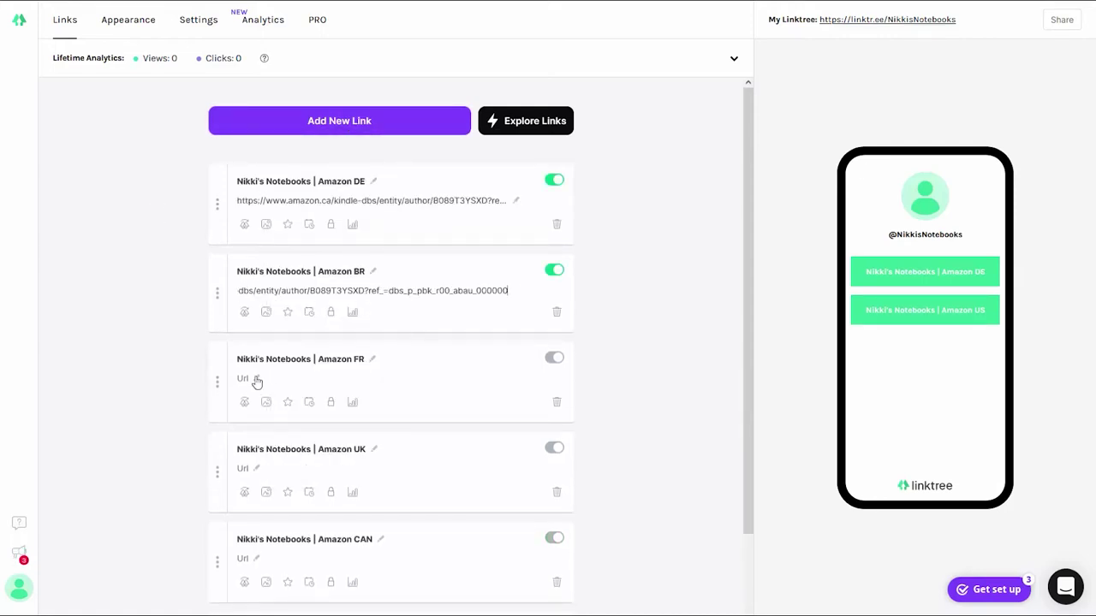
click(259, 378)
right_click(258, 379)
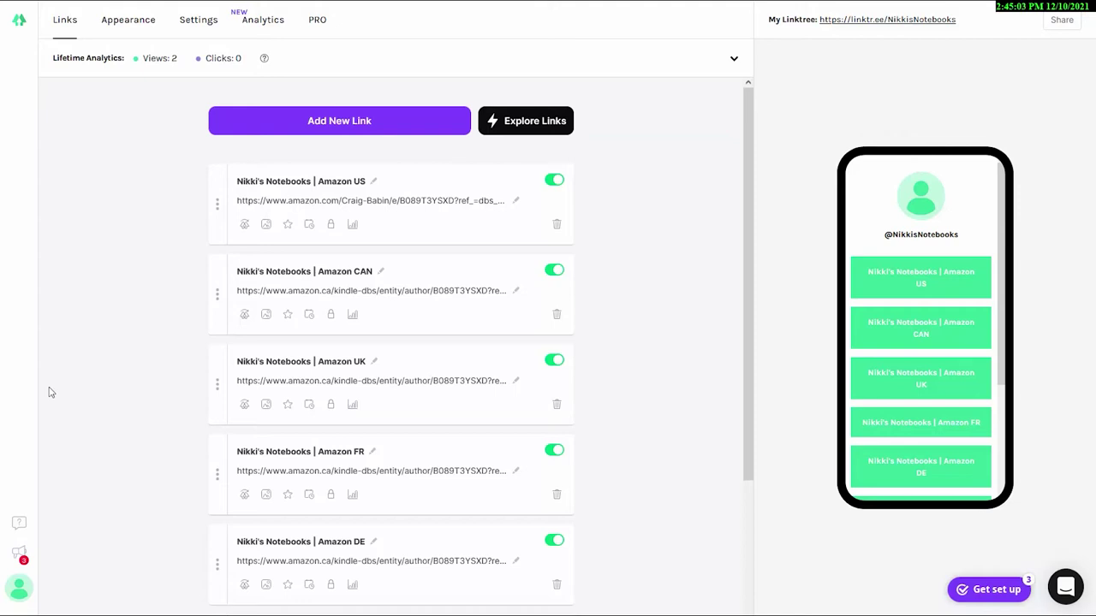
Step: Upload the pink logo from the Reference folder as the Linktree profile picture
click(123, 21)
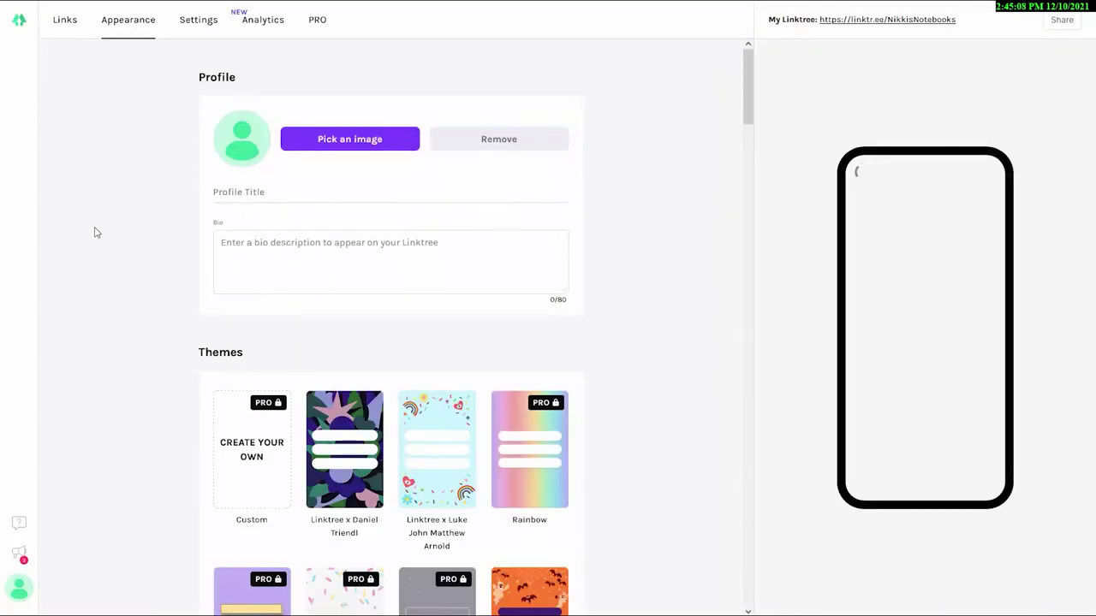
click(331, 140)
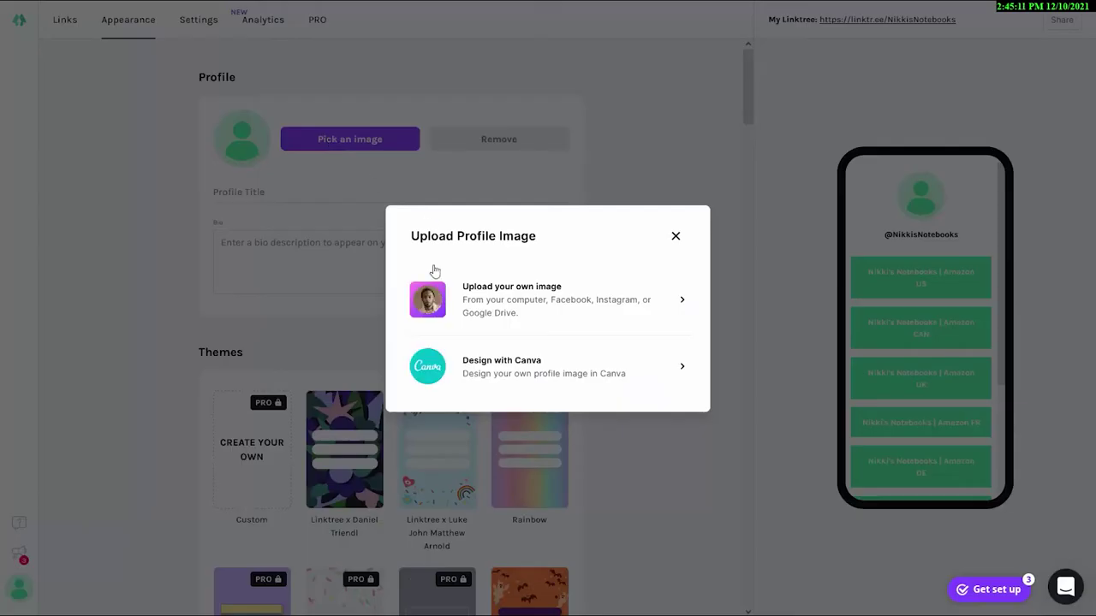
click(563, 300)
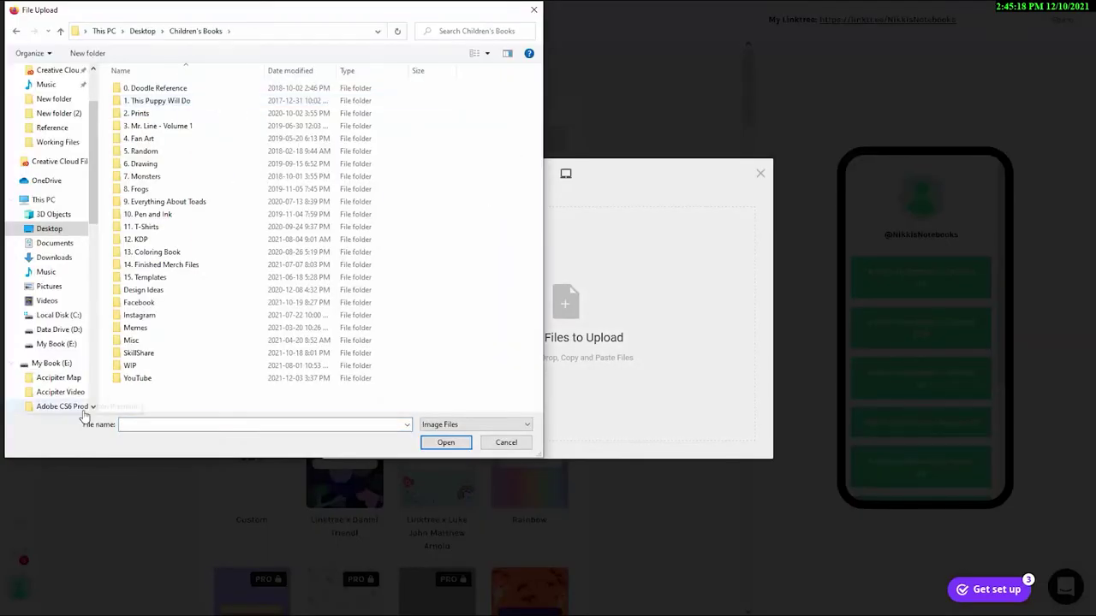
double_click(137, 377)
double_click(145, 122)
double_click(141, 87)
double_click(504, 163)
click(735, 445)
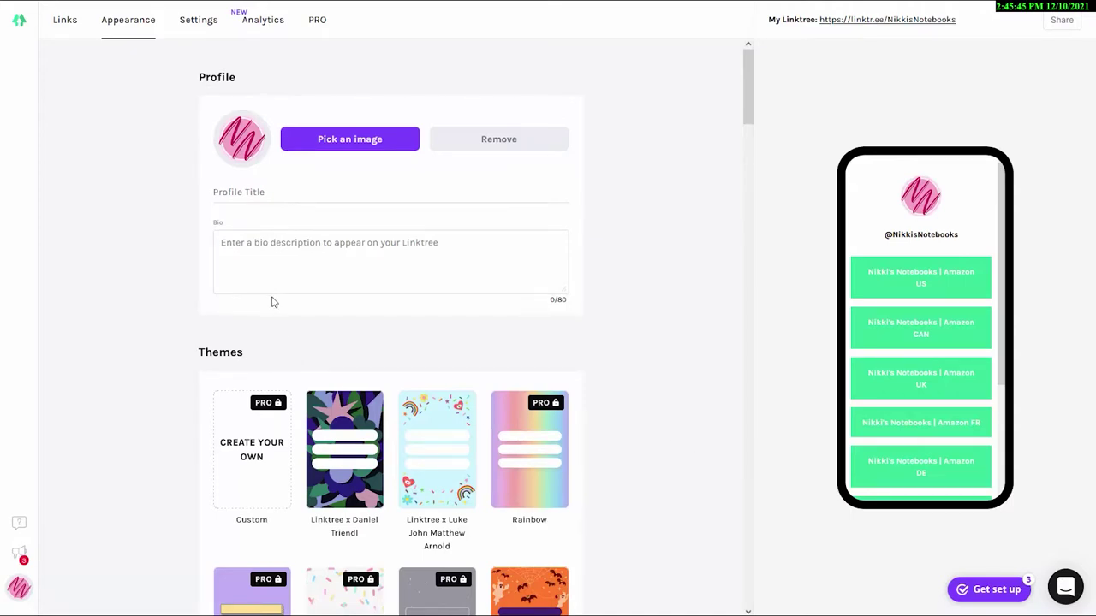
Step: Apply the Miami theme and open the public My Linktree URL
scroll(157, 339, down, 3)
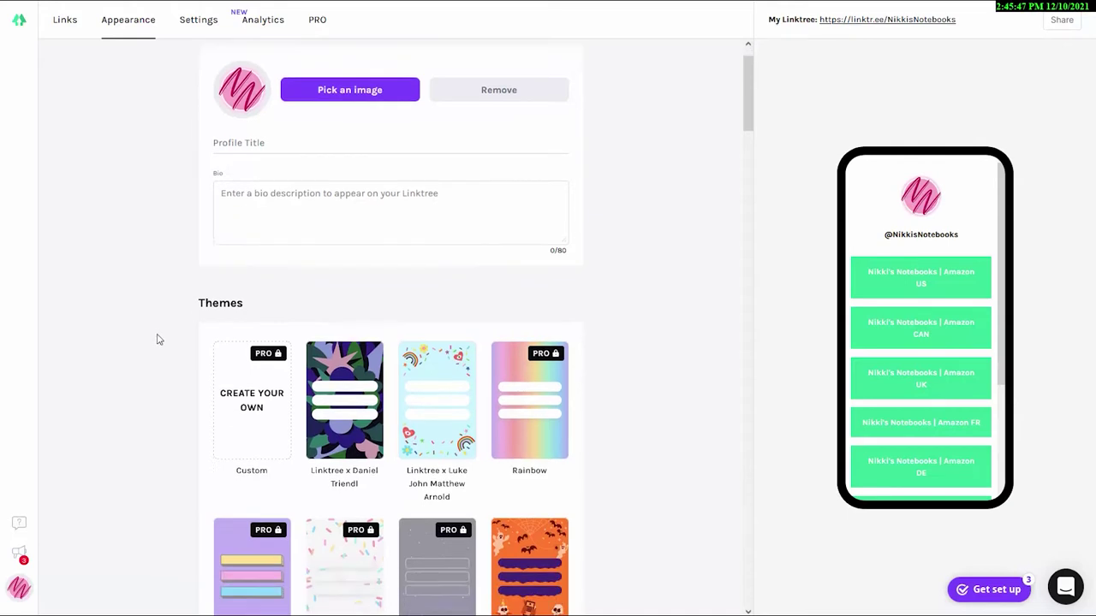
scroll(157, 340, down, 2)
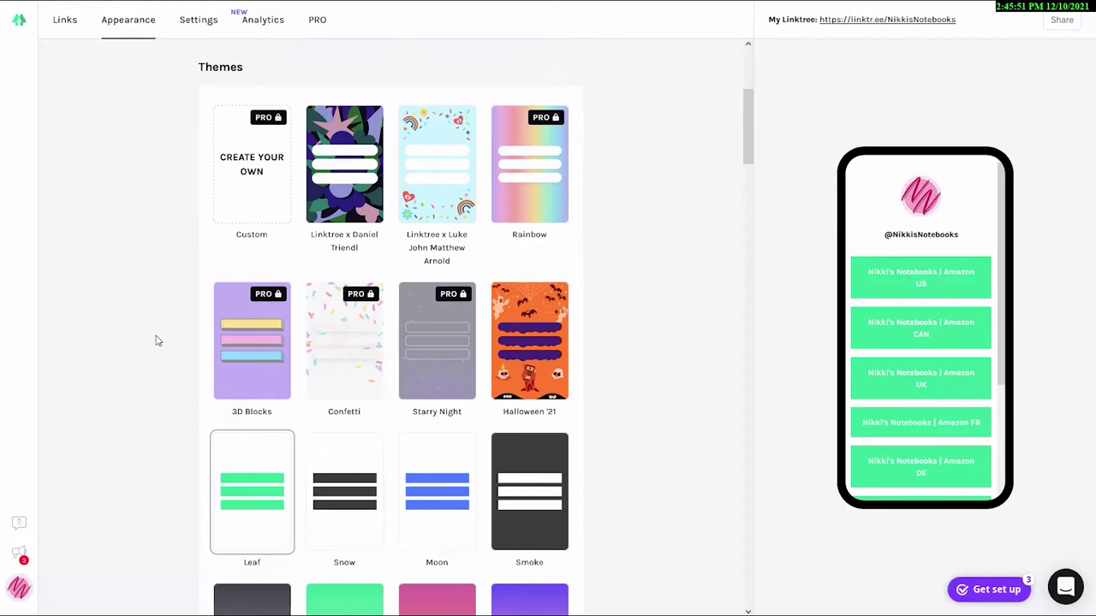
scroll(157, 341, down, 5)
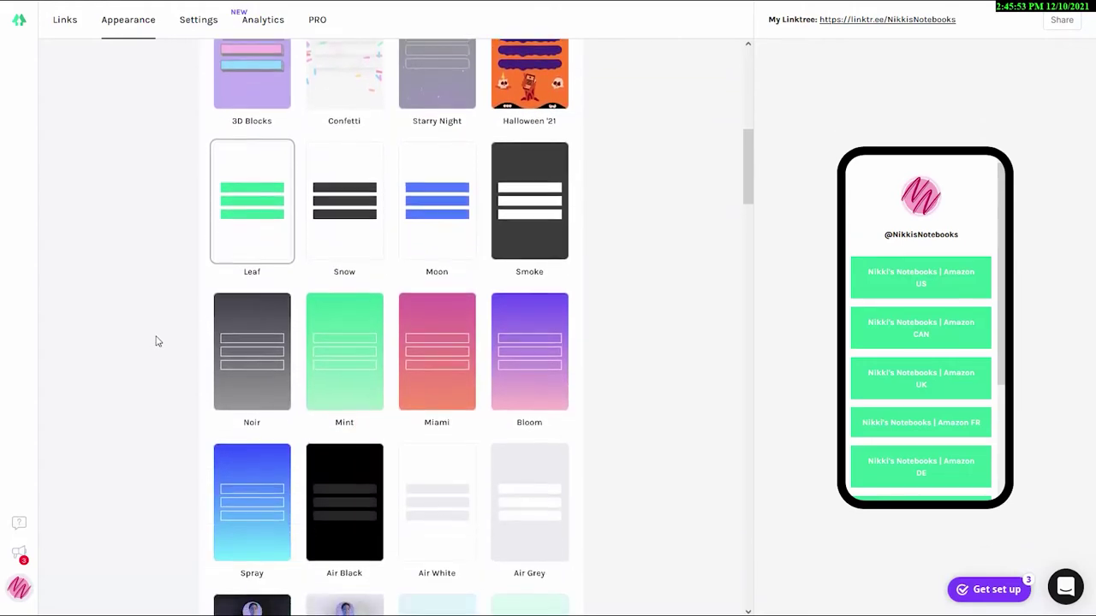
click(458, 353)
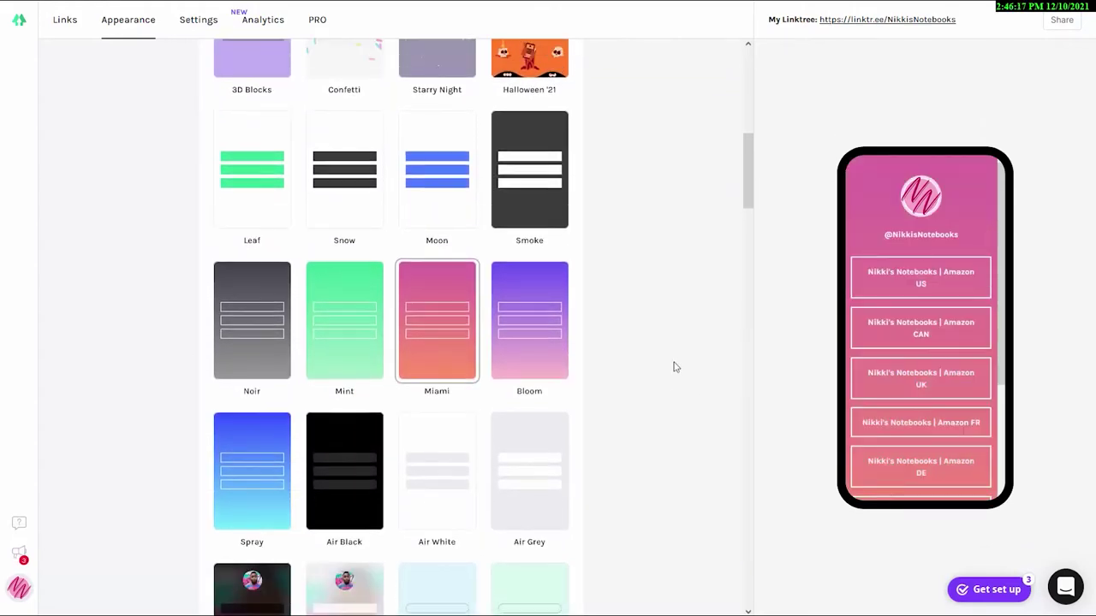
scroll(676, 366, up, 10)
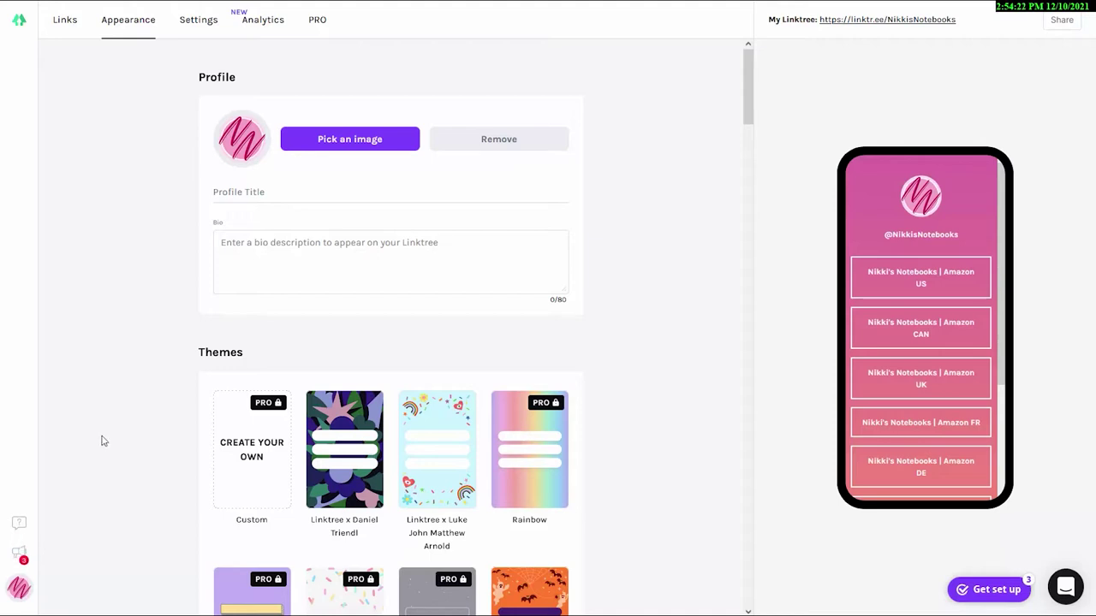
click(848, 21)
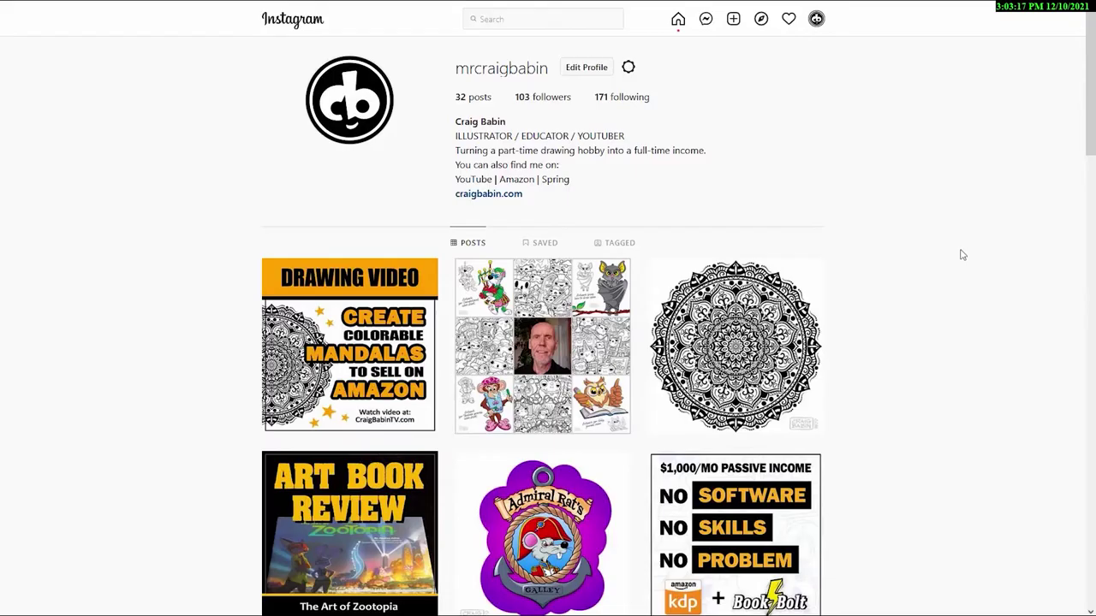
Step: Scroll through the Instagram profile's posts, then go to GoDaddy's My Products domain list
middle_click(960, 257)
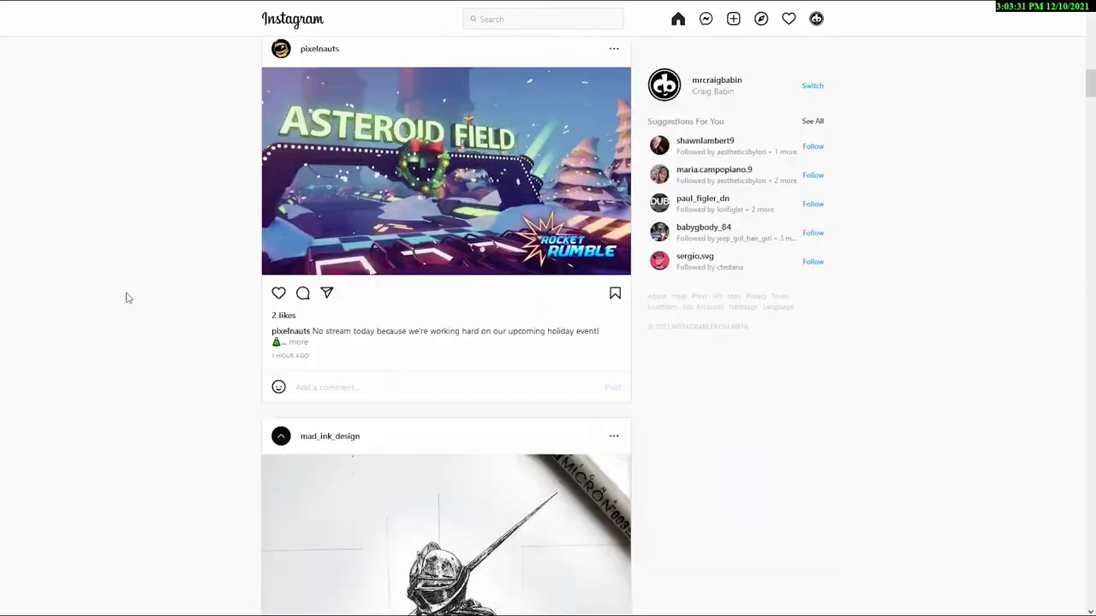
middle_click(142, 246)
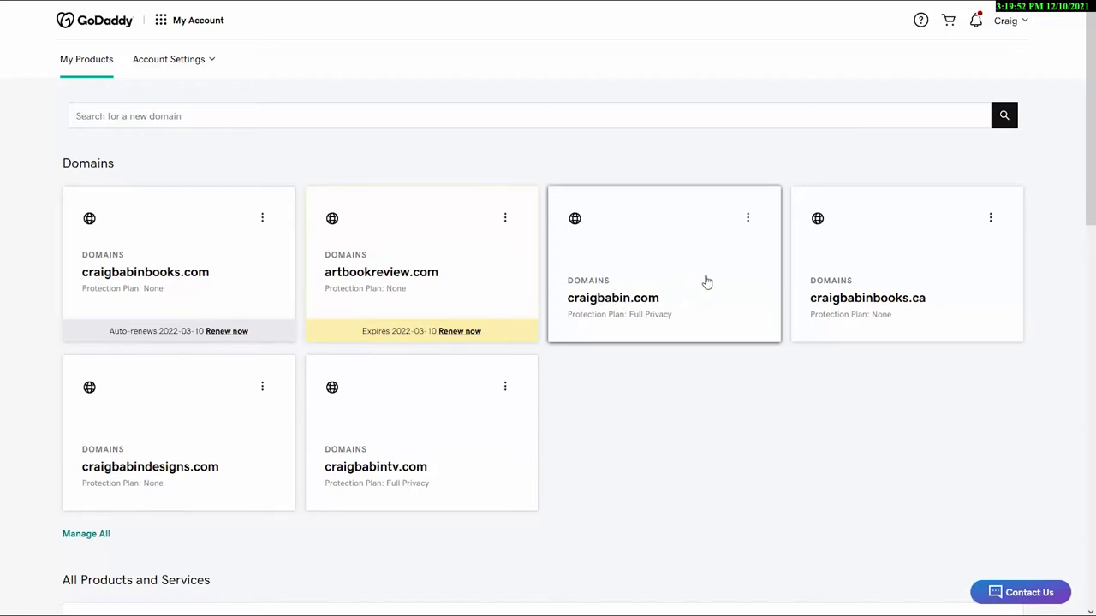
Step: Open DNS management for the third listed domain and edit its domain forwarding entry
click(748, 221)
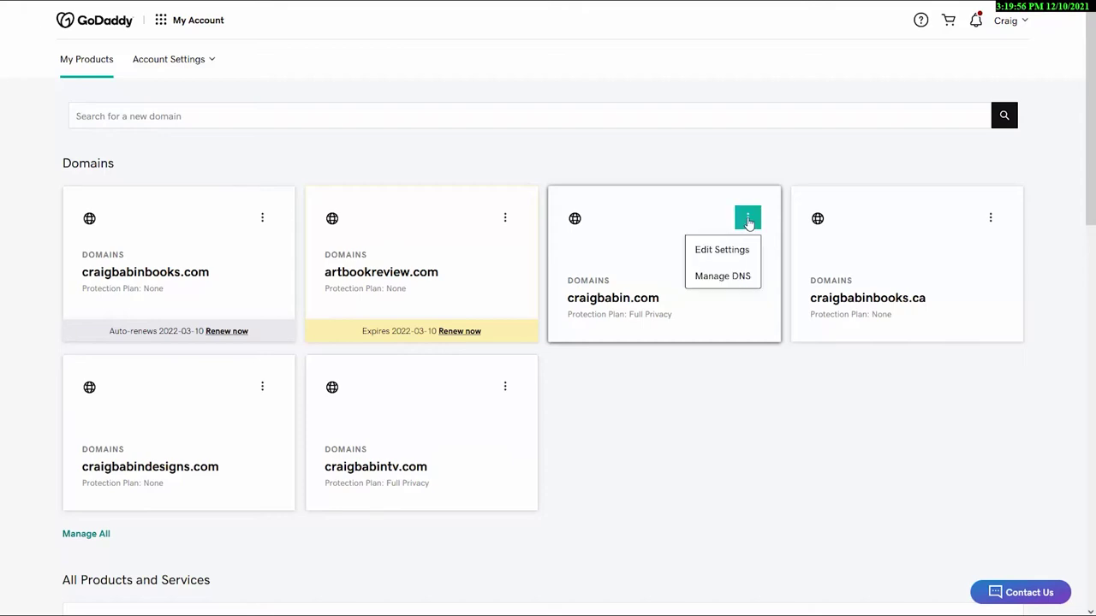
click(722, 277)
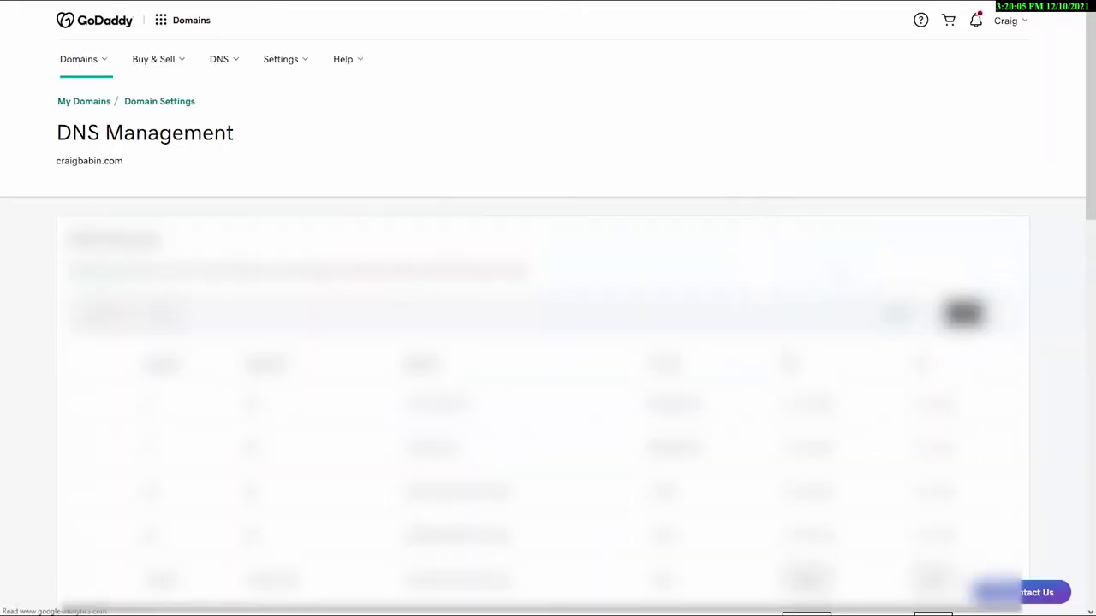
middle_click(1057, 241)
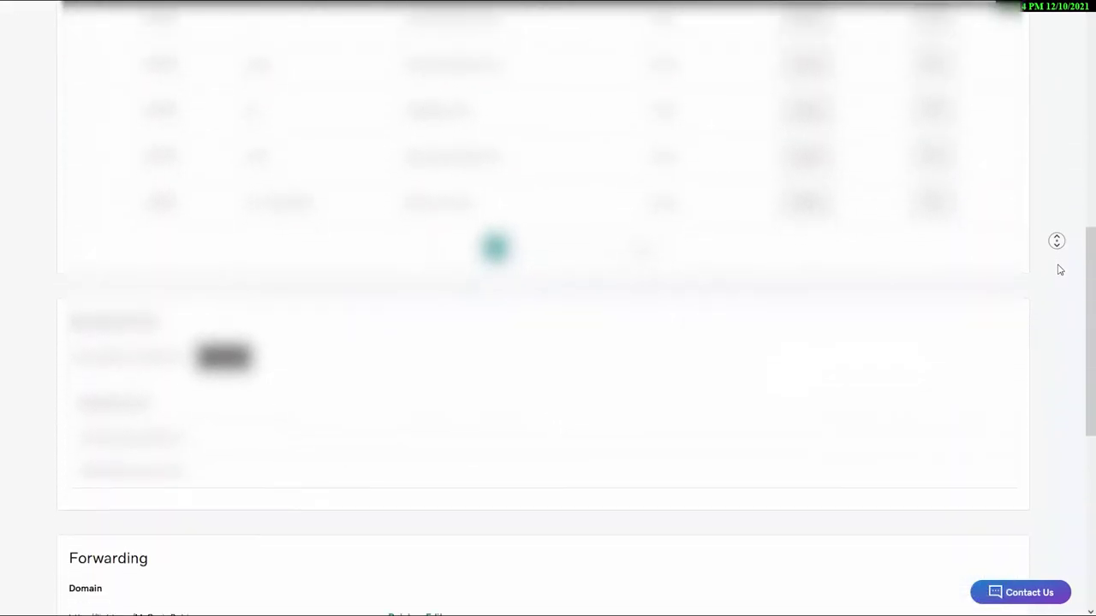
middle_click(1058, 266)
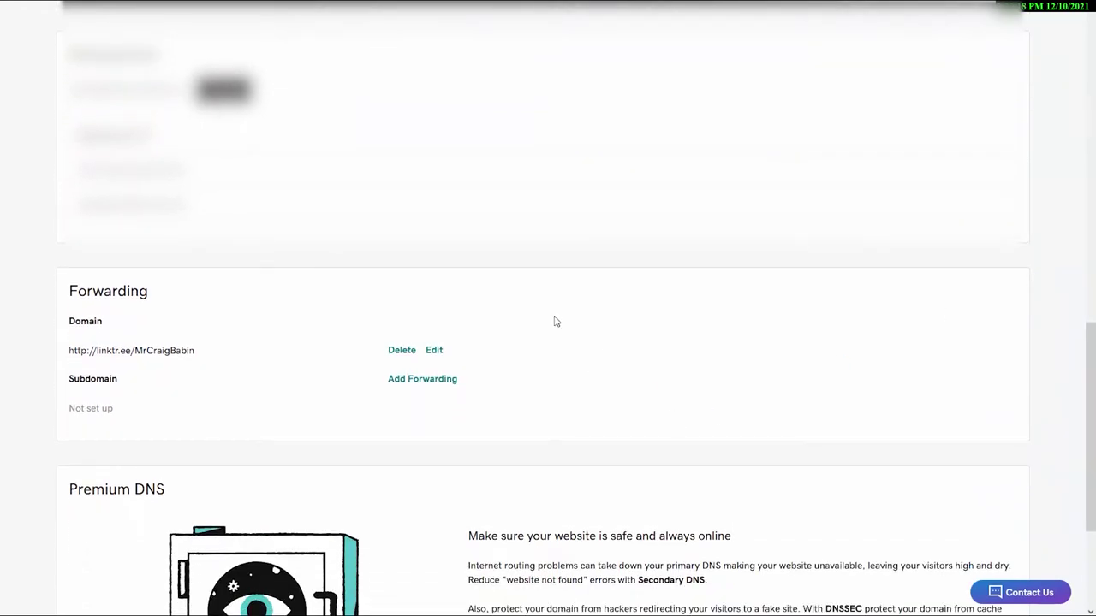
click(432, 350)
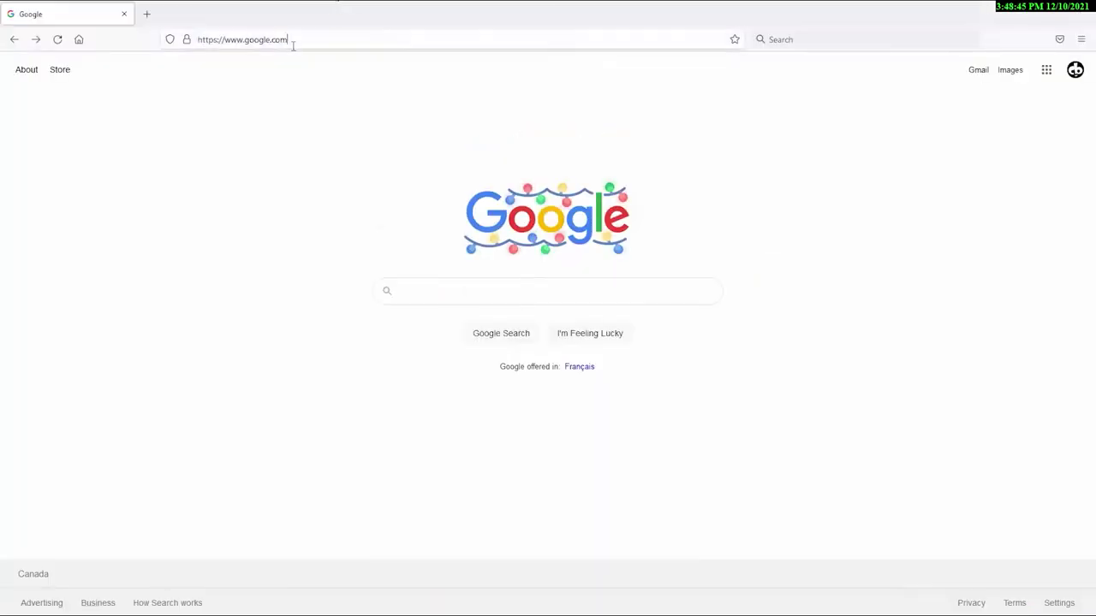
Step: Load craigbabin.com, then follow the Instagram bio's website link through to CoverVault's free mockups
click(294, 41)
text(c)
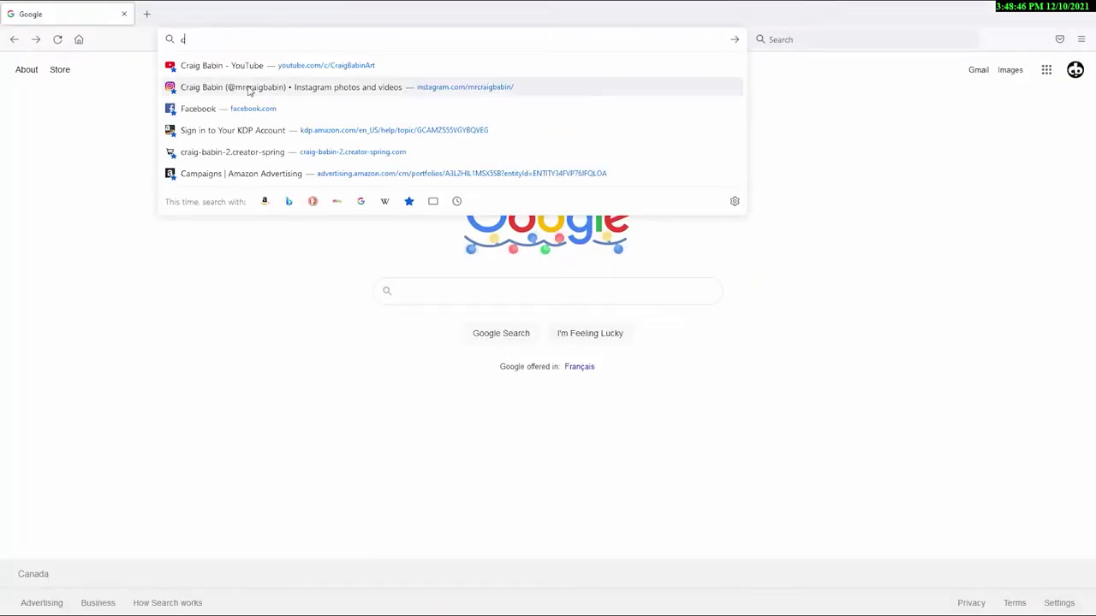
text(raigbab)
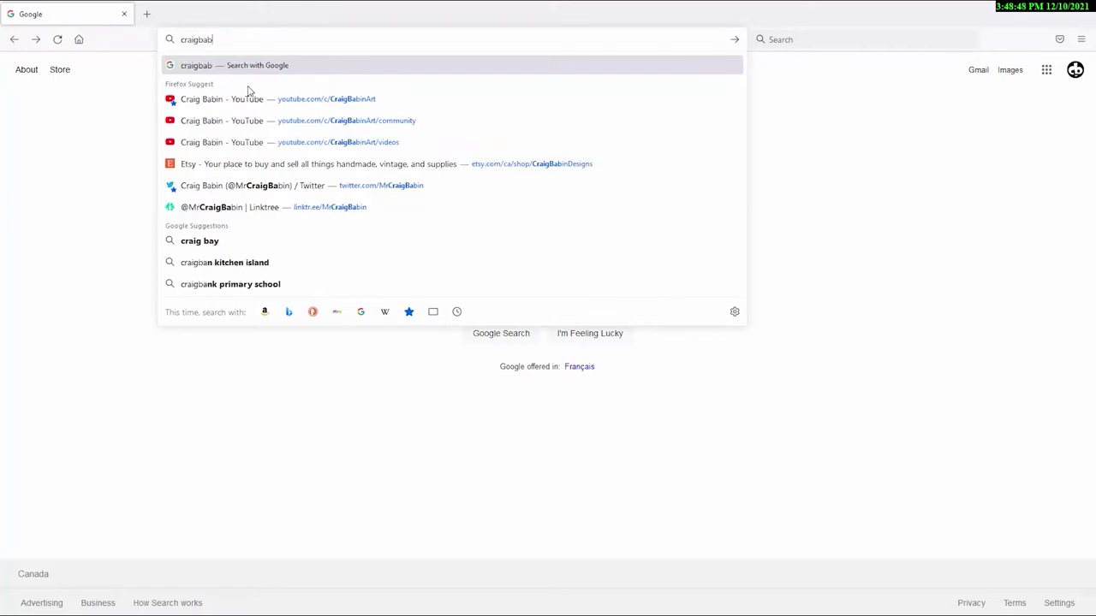
text(in.com)
key(Return)
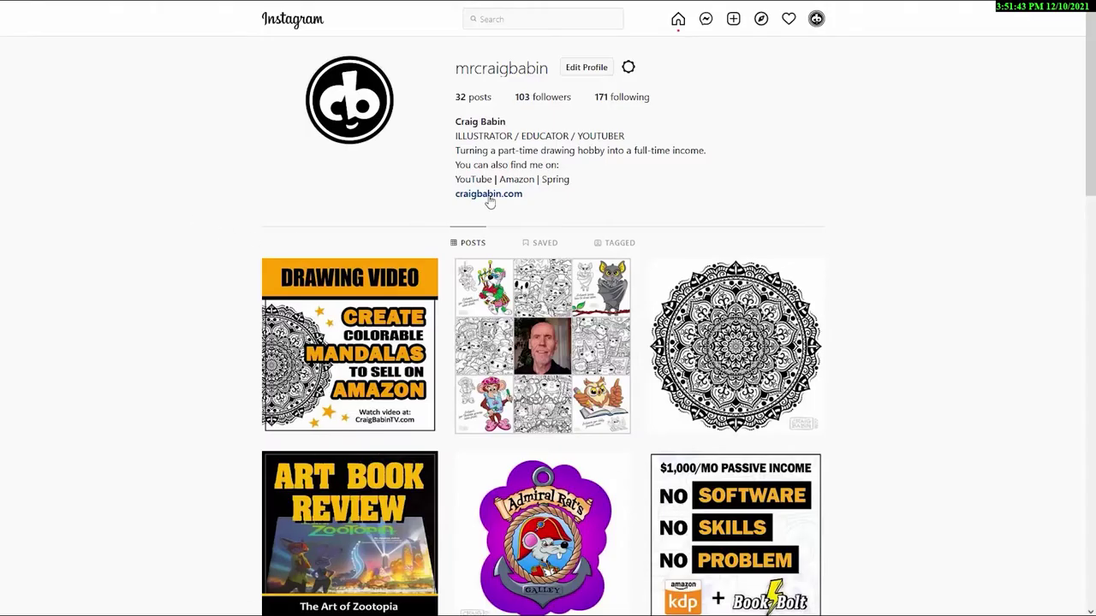
click(492, 196)
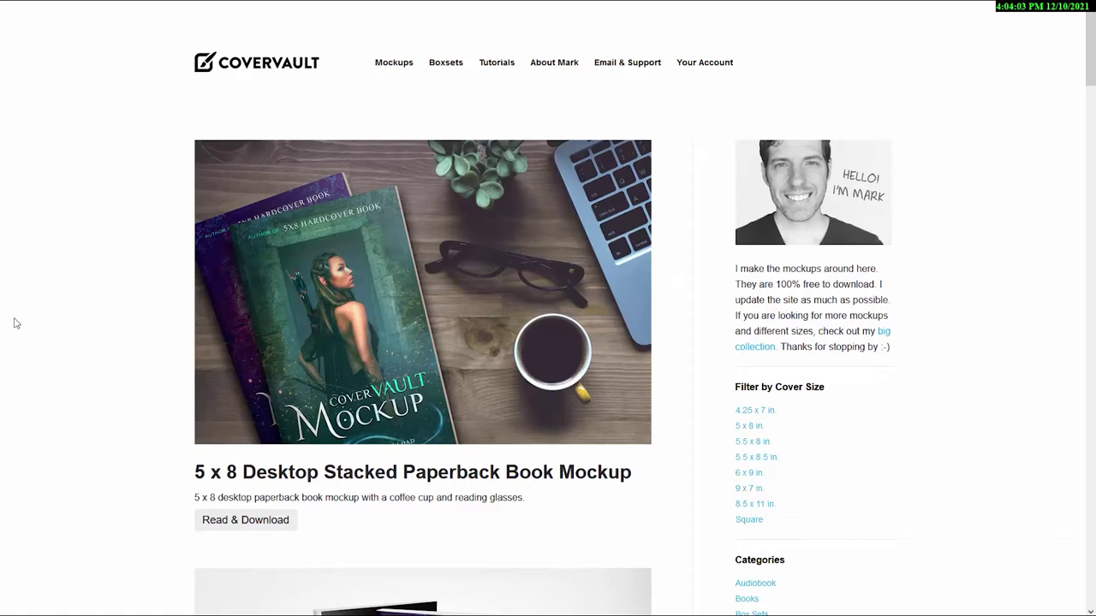
Step: Browse CoverVault's mockup list and read the 5.5 x 8.5 Front and Back Paperback Book Mockup #93 page
middle_click(70, 303)
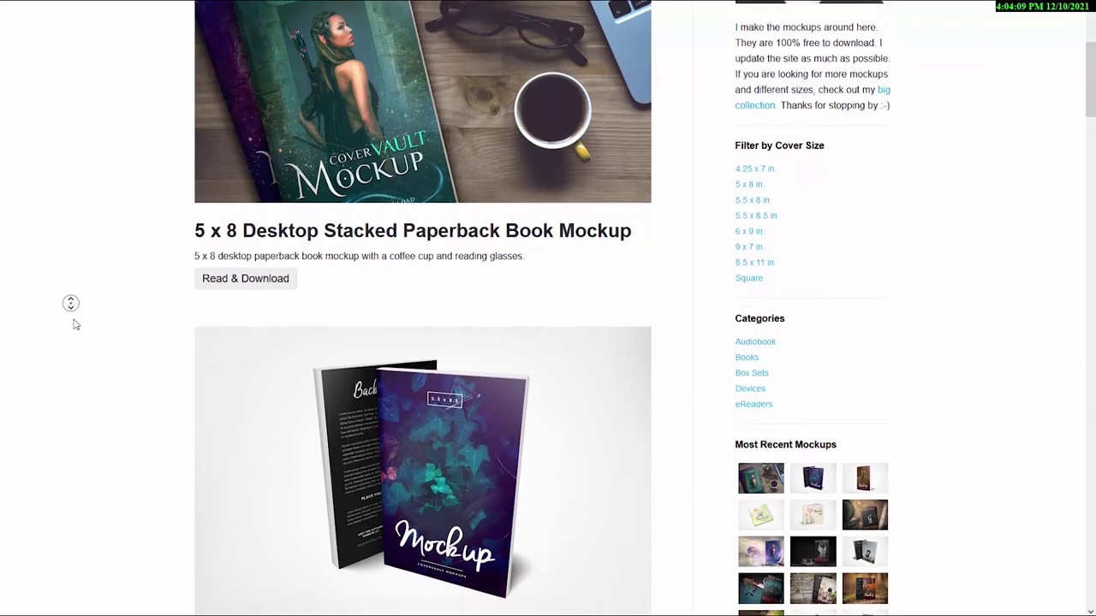
middle_click(73, 323)
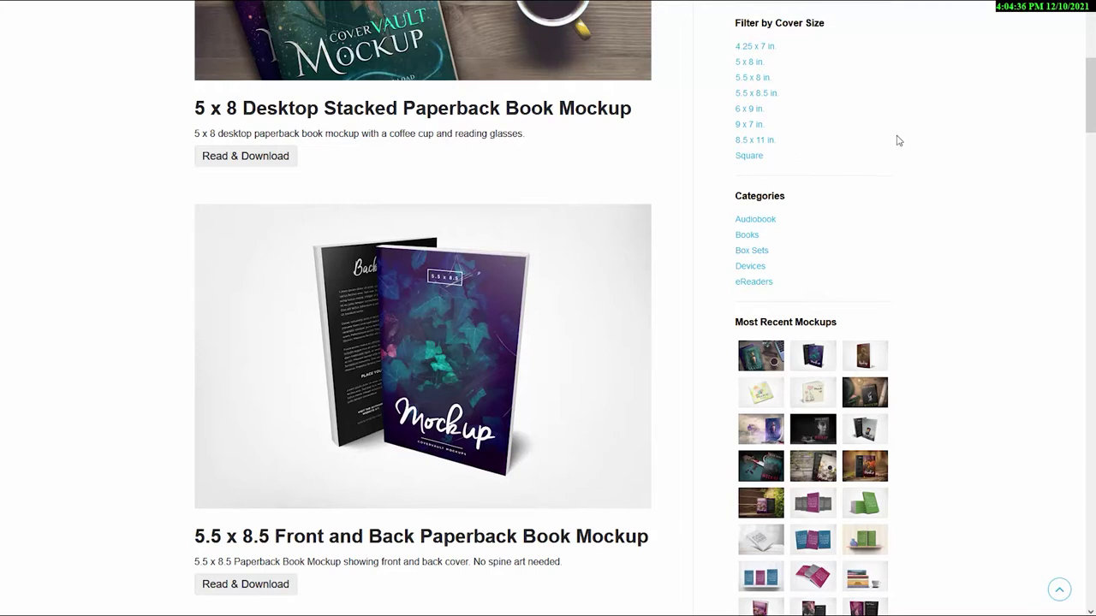
middle_click(898, 139)
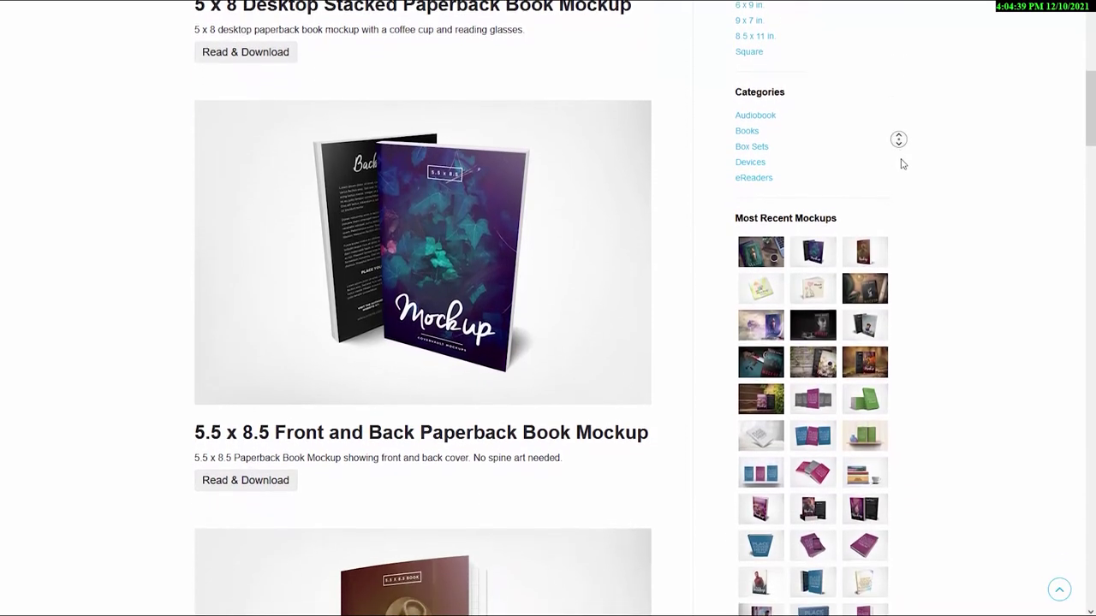
middle_click(900, 162)
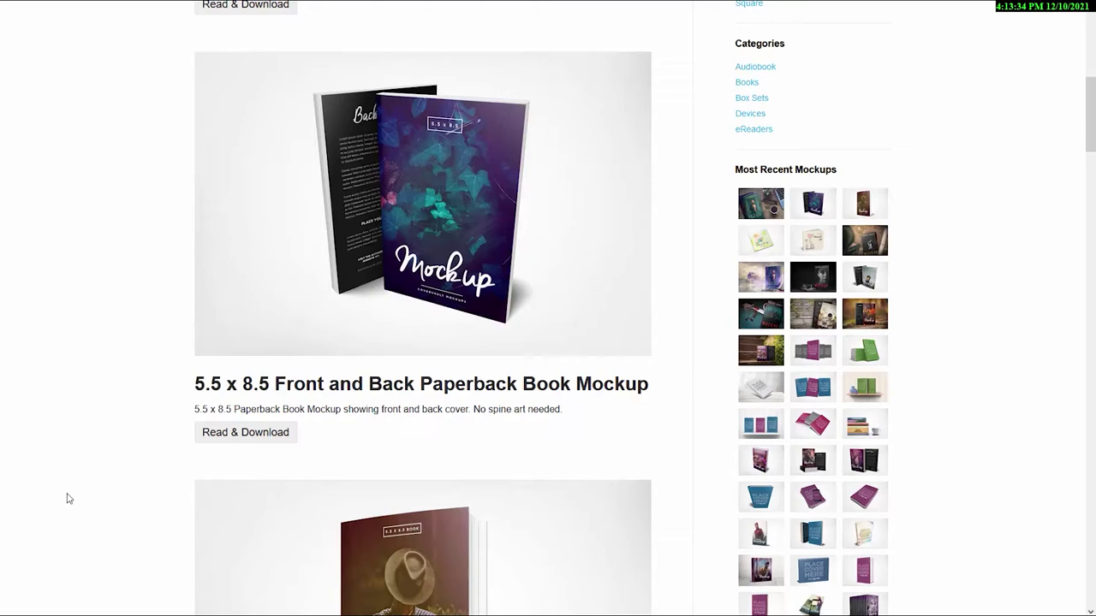
click(223, 439)
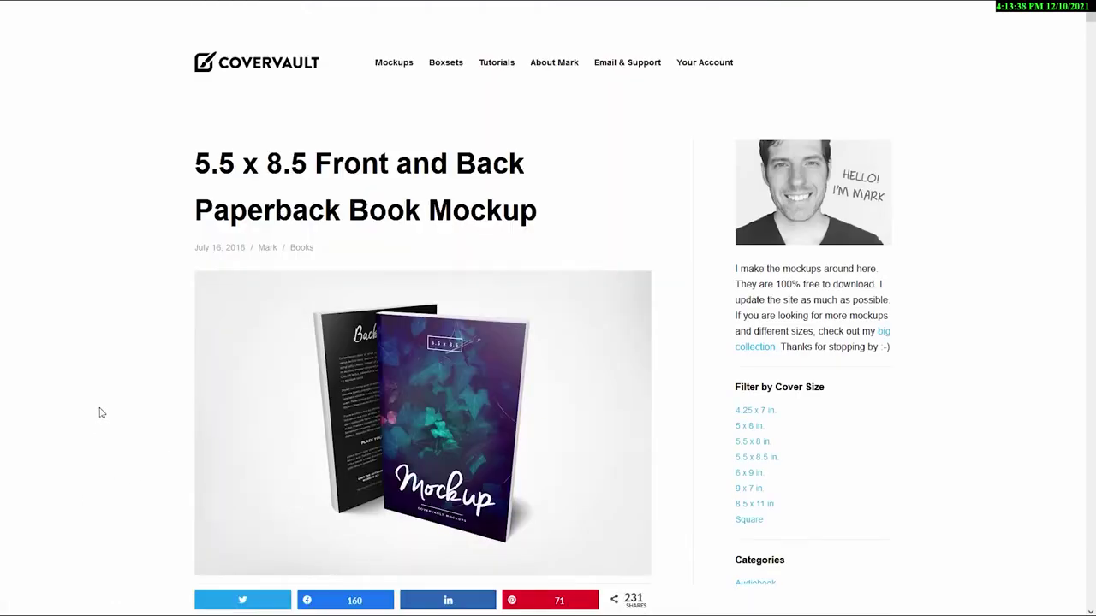
middle_click(91, 395)
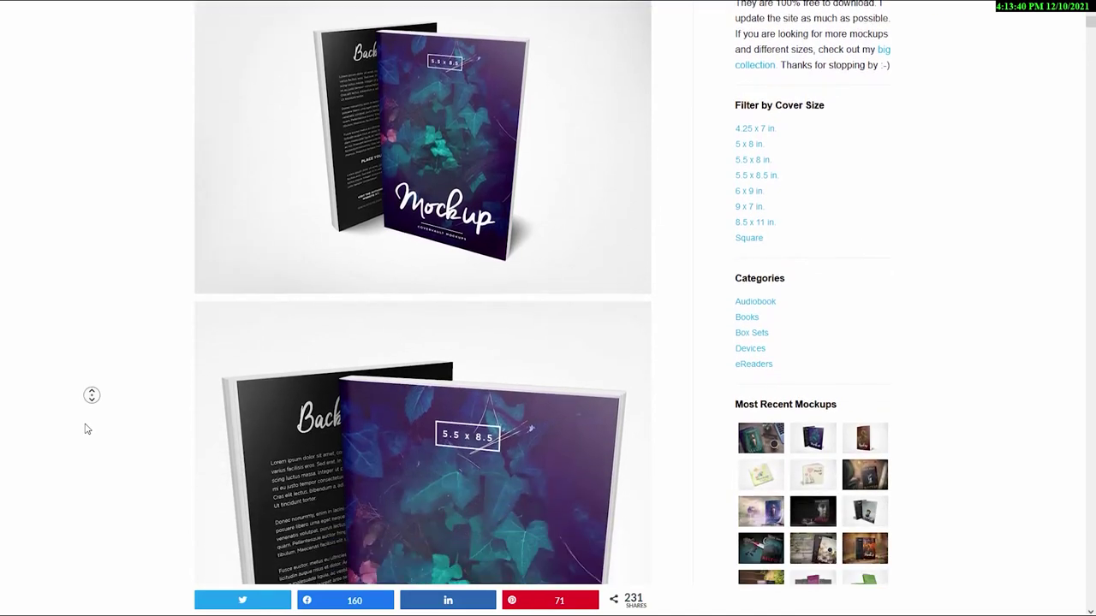
middle_click(85, 428)
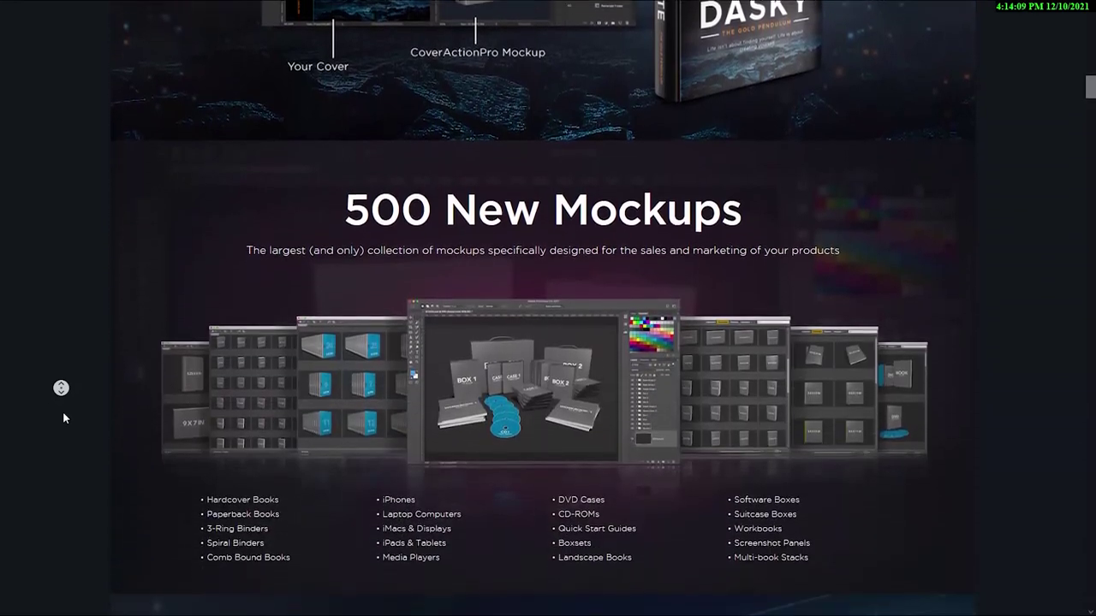
click(65, 414)
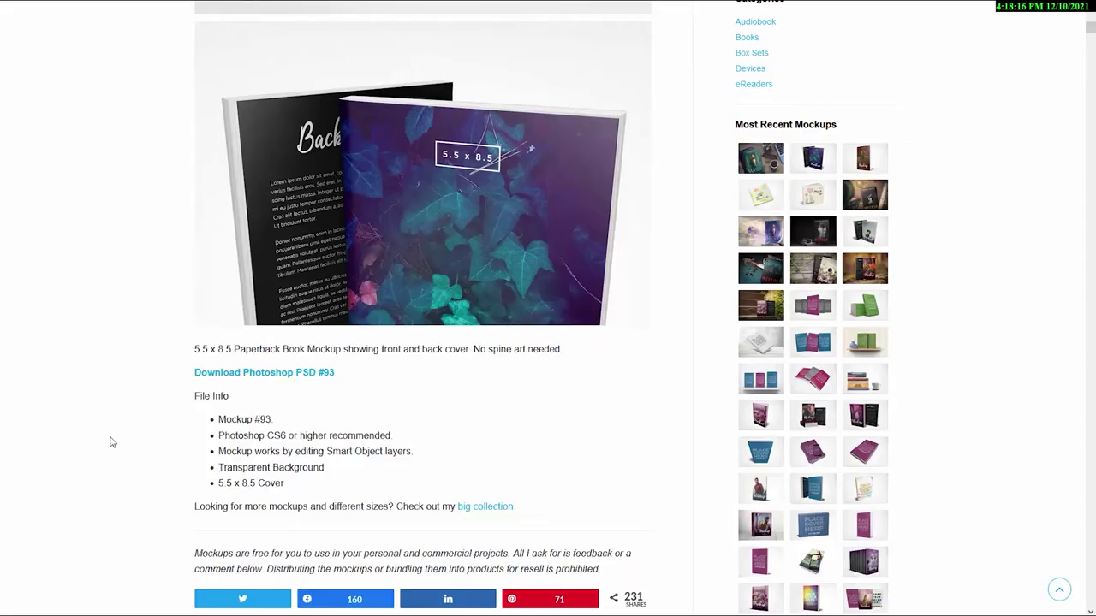
Step: Download Photoshop PSD #93 and confirm Save File in the Firefox dialog
click(298, 377)
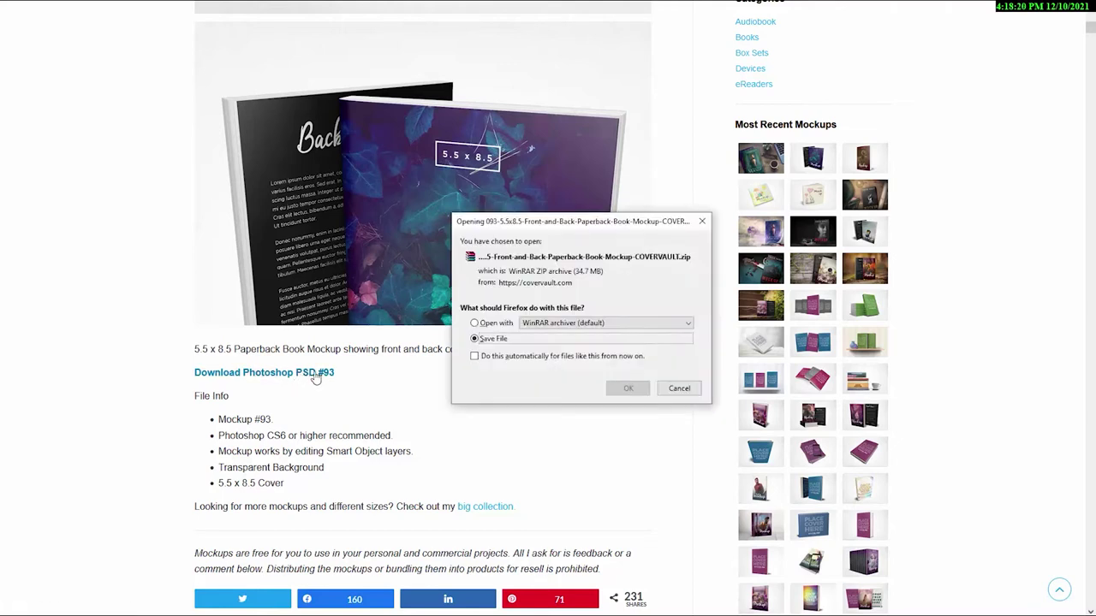
click(626, 388)
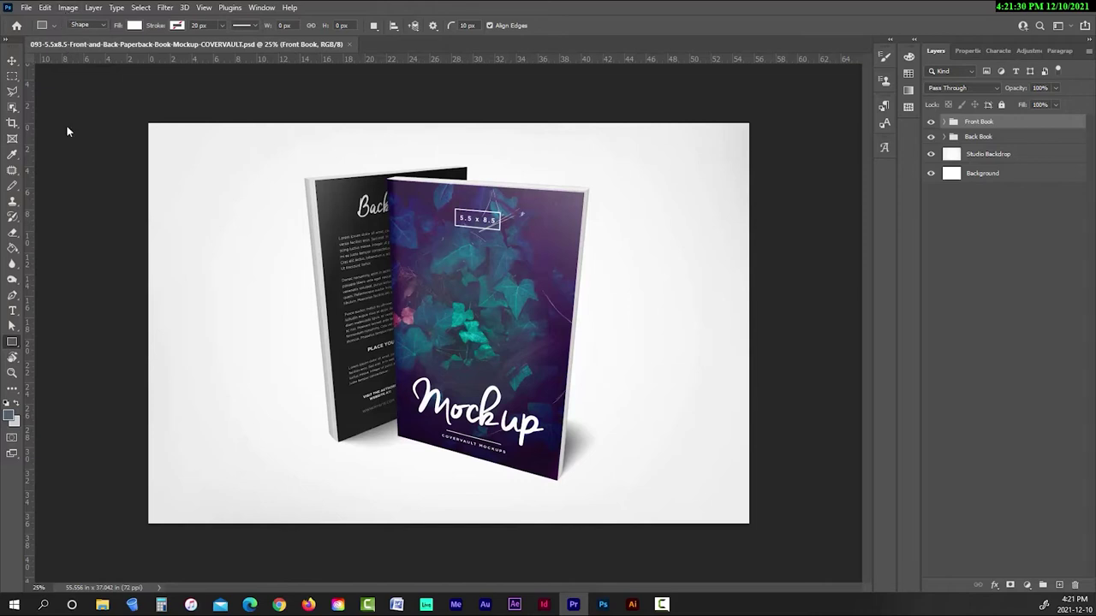
Step: Change the canvas width from 4000 to 2667 pixels, making a 2667 x 2667 square
click(69, 9)
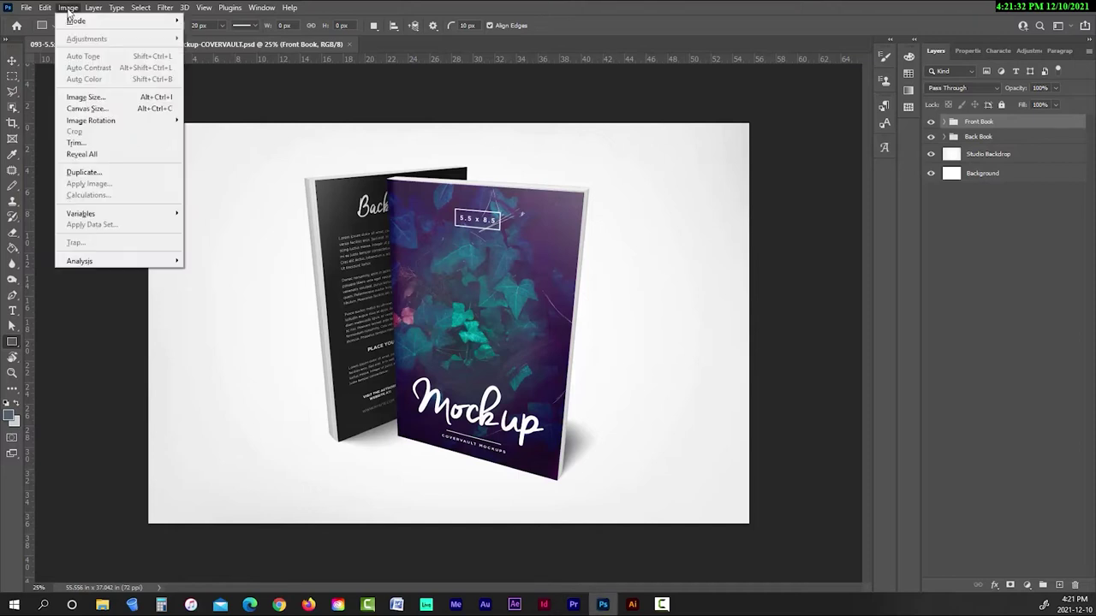
click(94, 110)
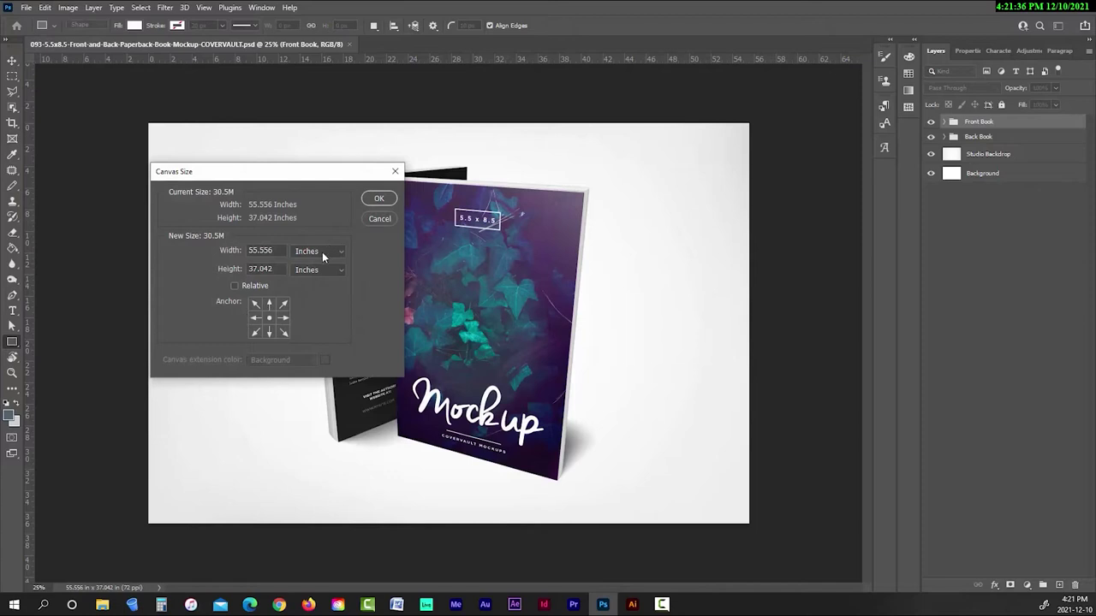
click(322, 251)
click(312, 272)
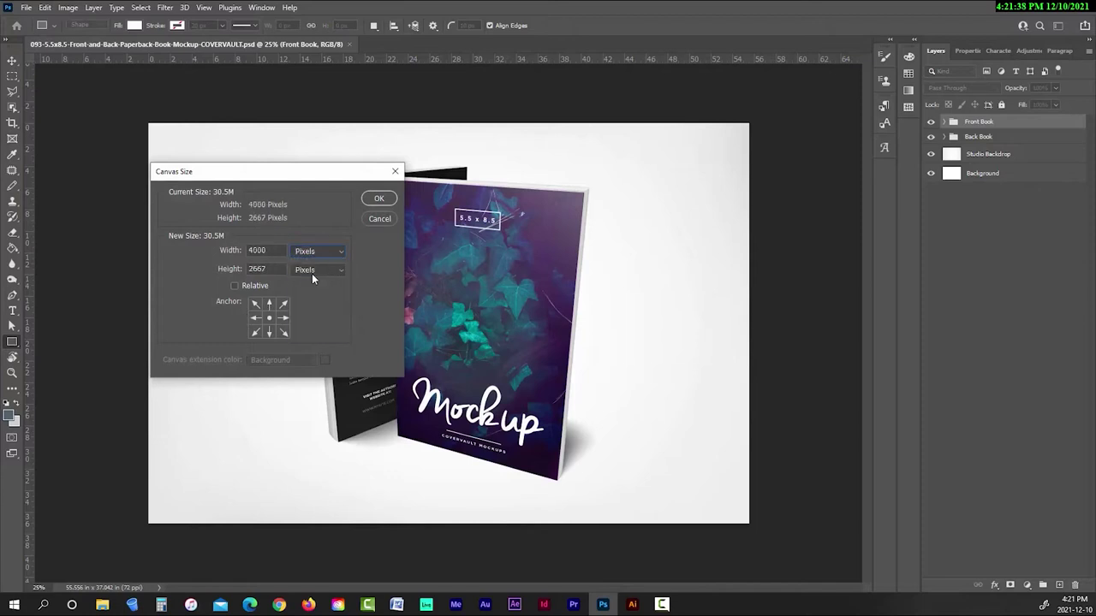
key(shift+Tab)
text(2667)
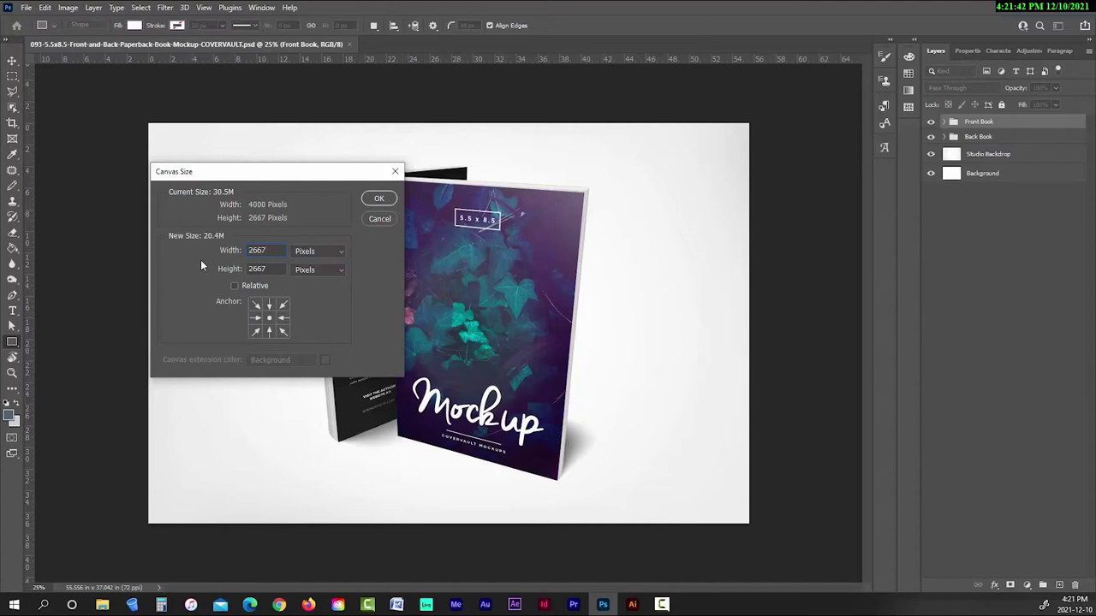
click(375, 200)
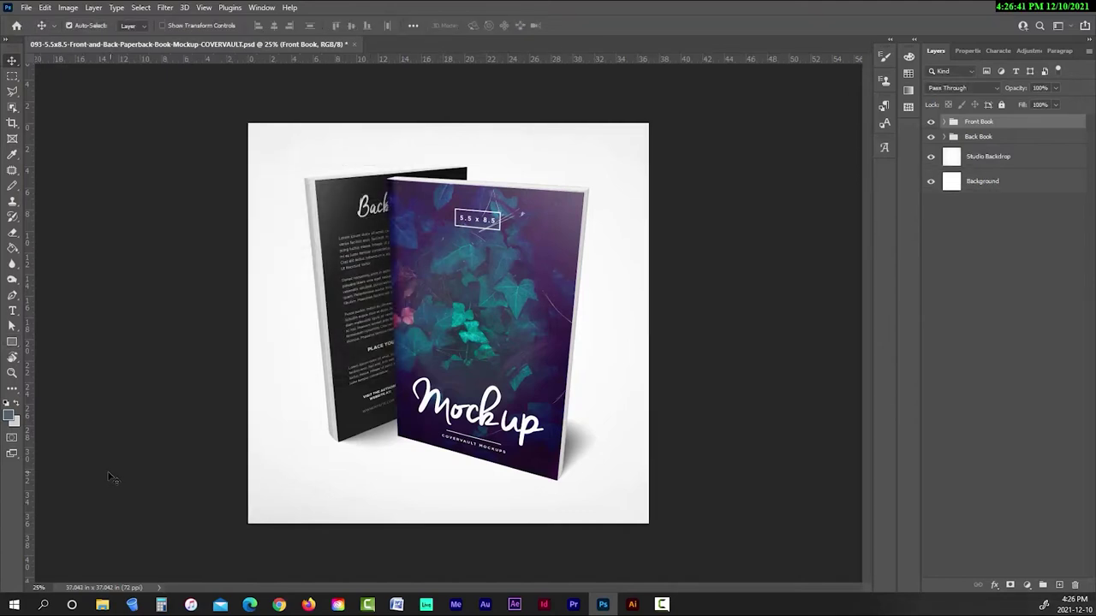
Step: Add a 'NikkisNotebooks.com' text layer below the books and drag it down and left
click(12, 314)
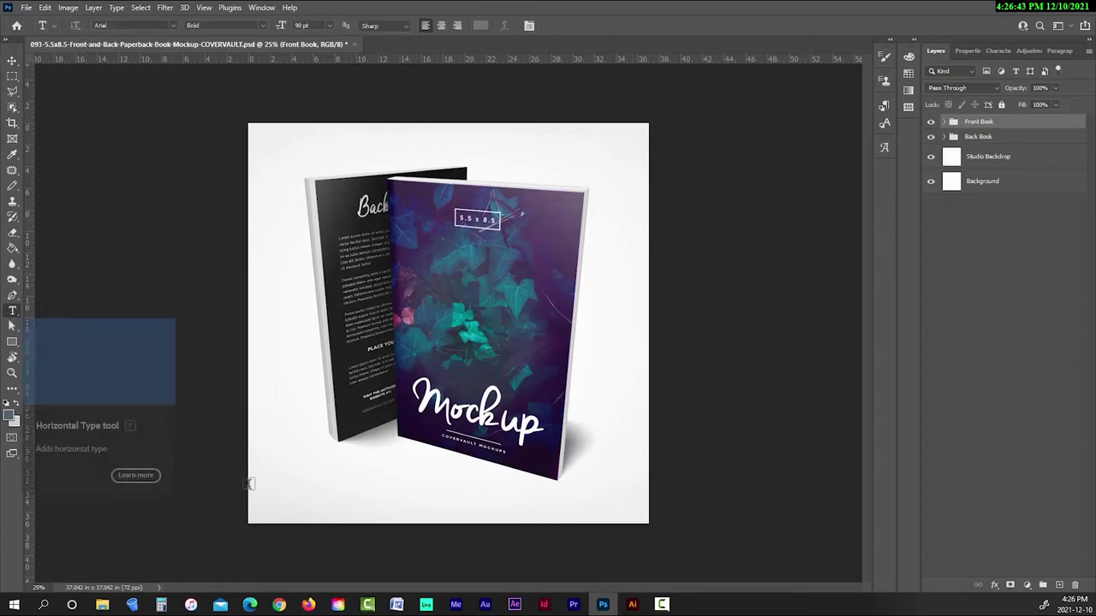
click(296, 495)
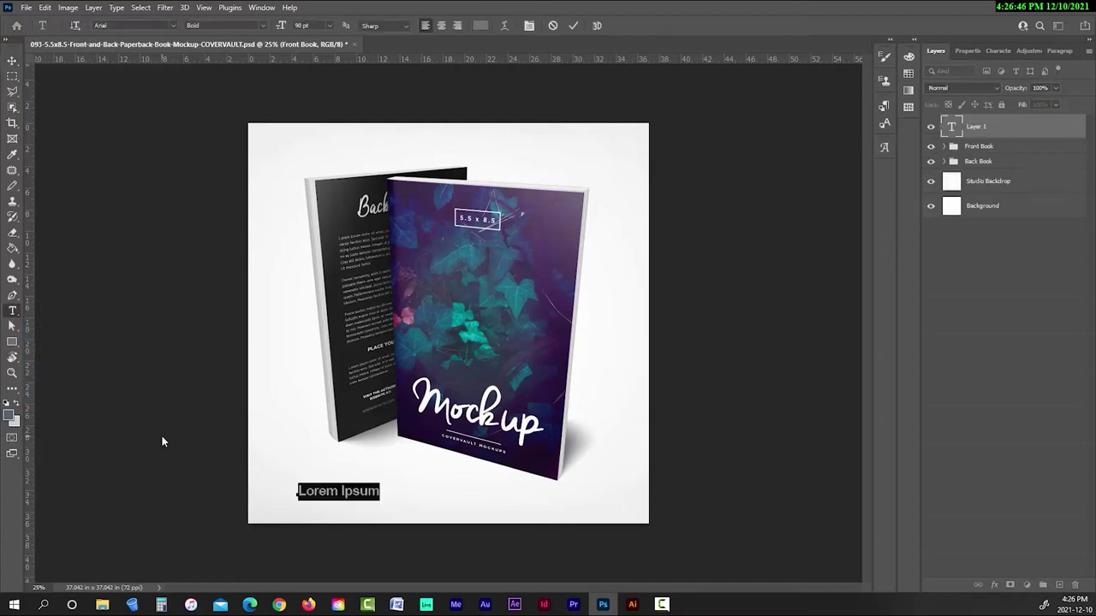
text(Nikk)
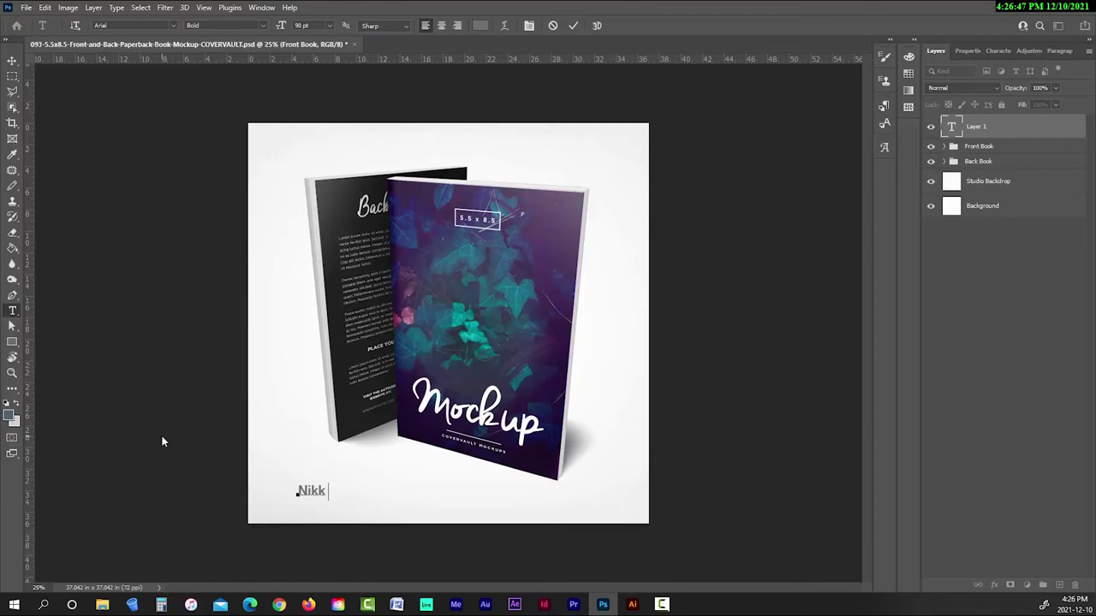
text(isNotebook s.com)
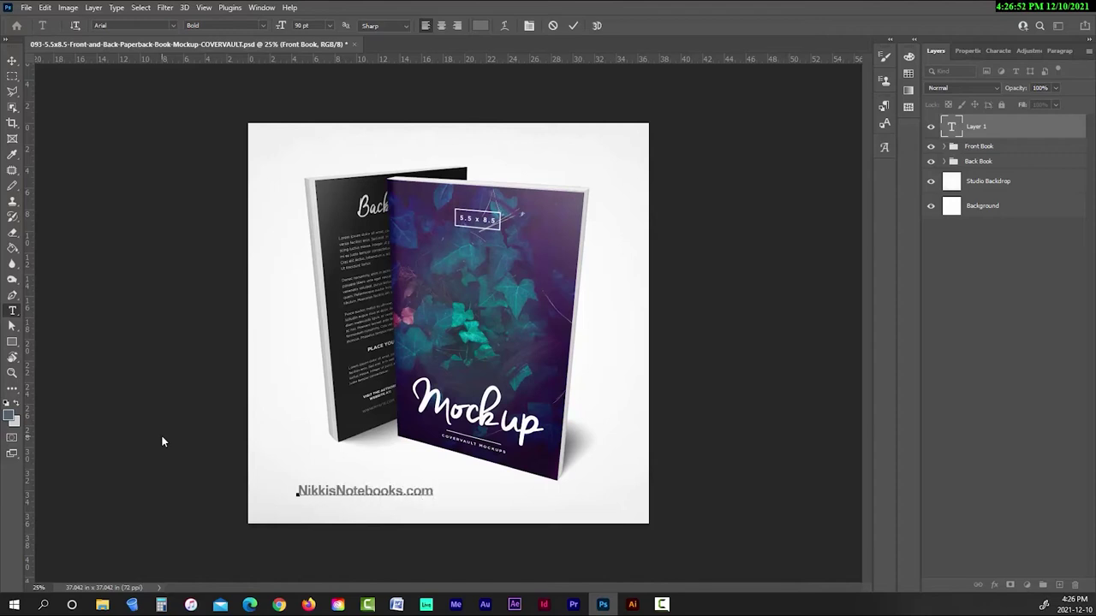
click(572, 26)
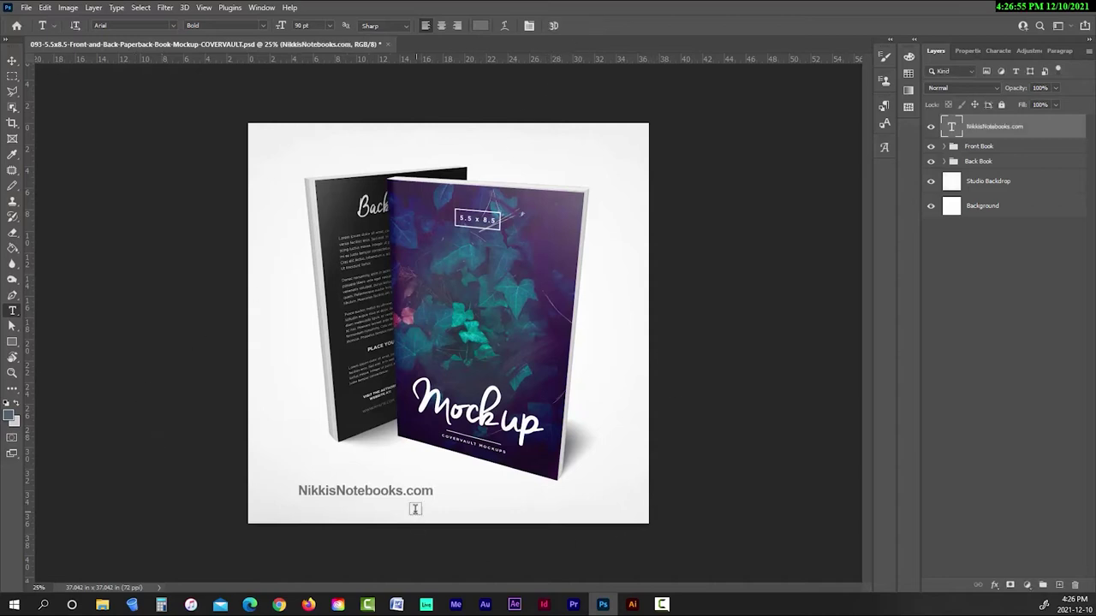
click(13, 61)
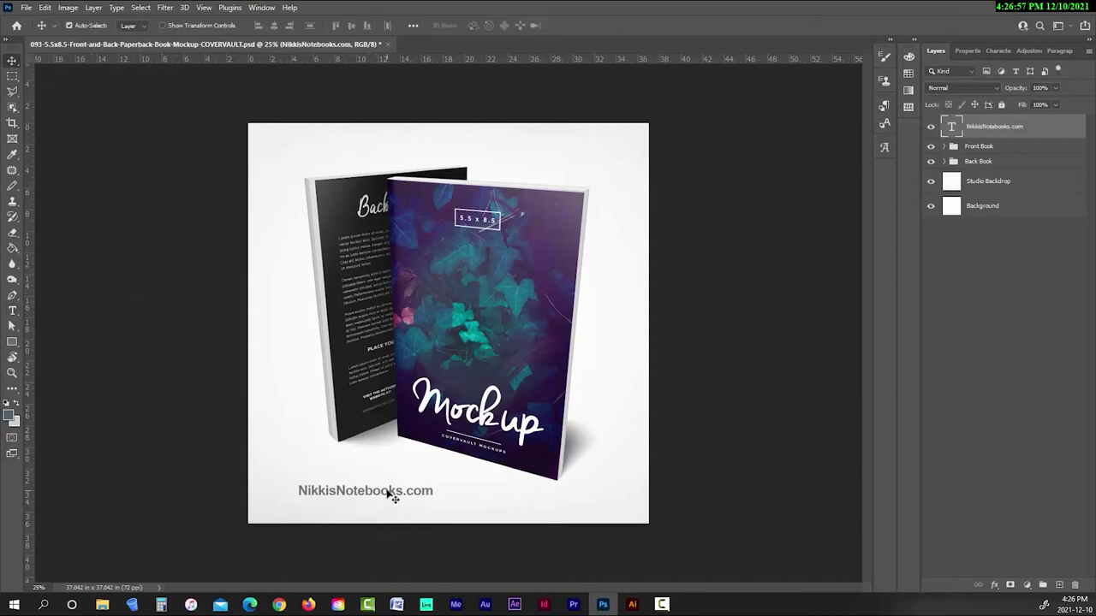
drag(393, 499, 356, 504)
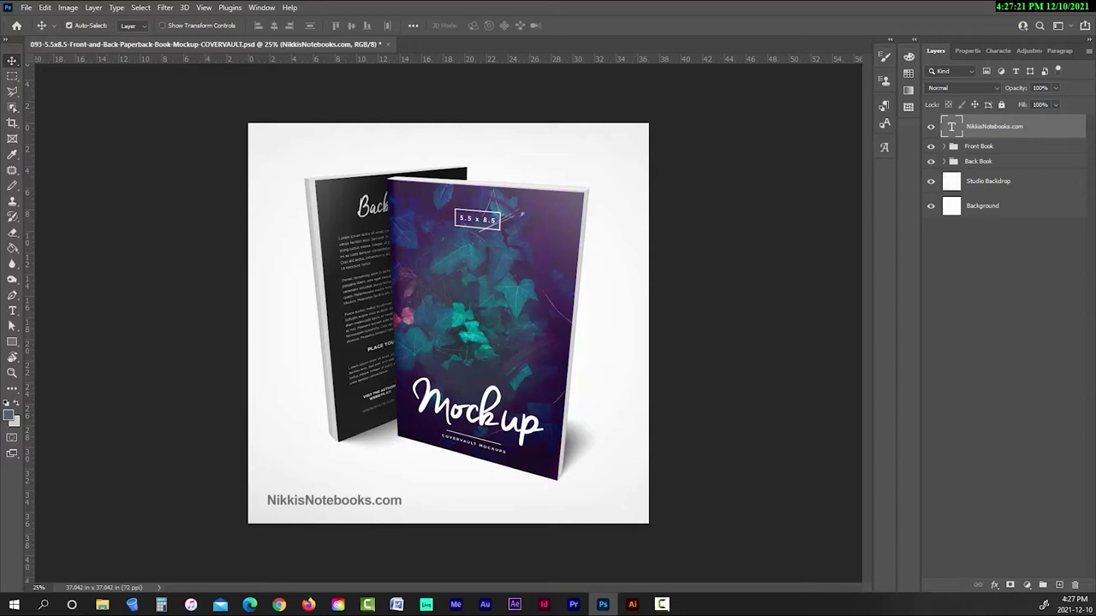
Step: Lock all on the NikkisNotebooks.com text layer and expand the Front Book group
click(1000, 105)
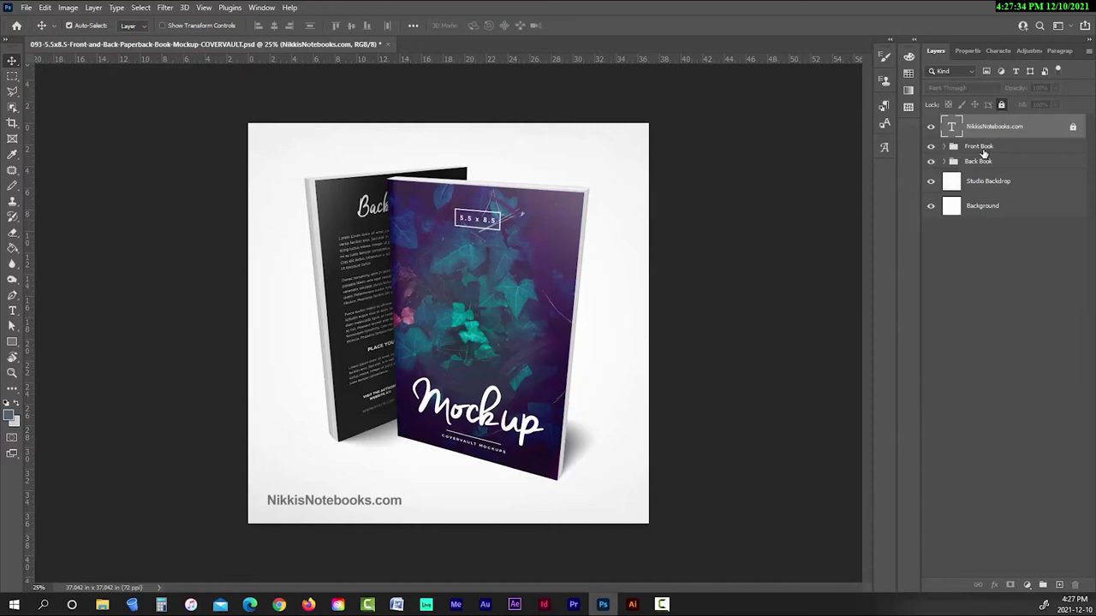
click(982, 148)
click(982, 163)
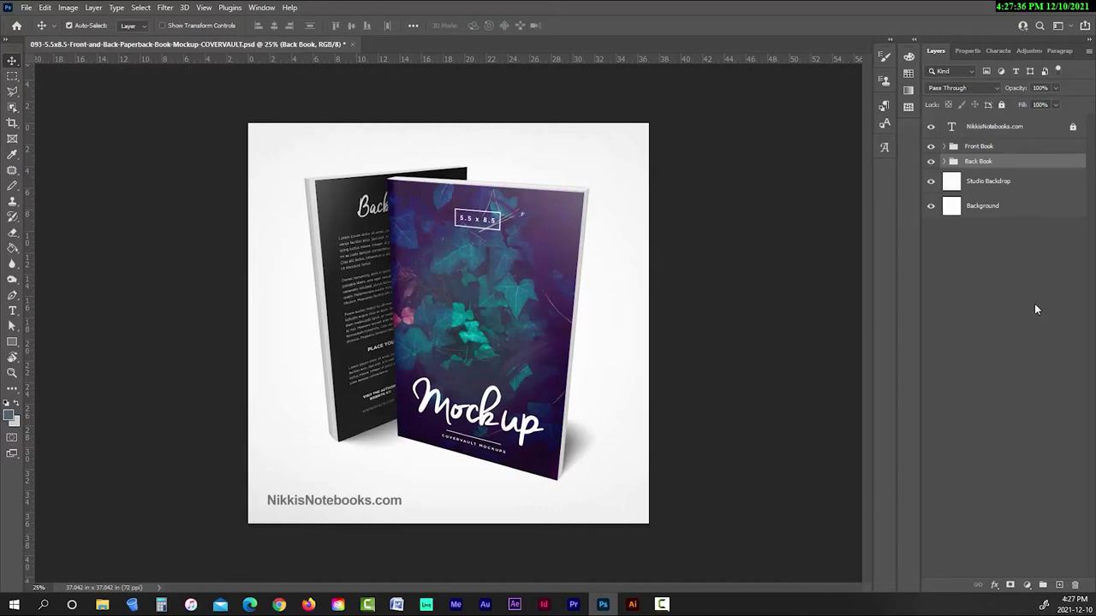
click(944, 147)
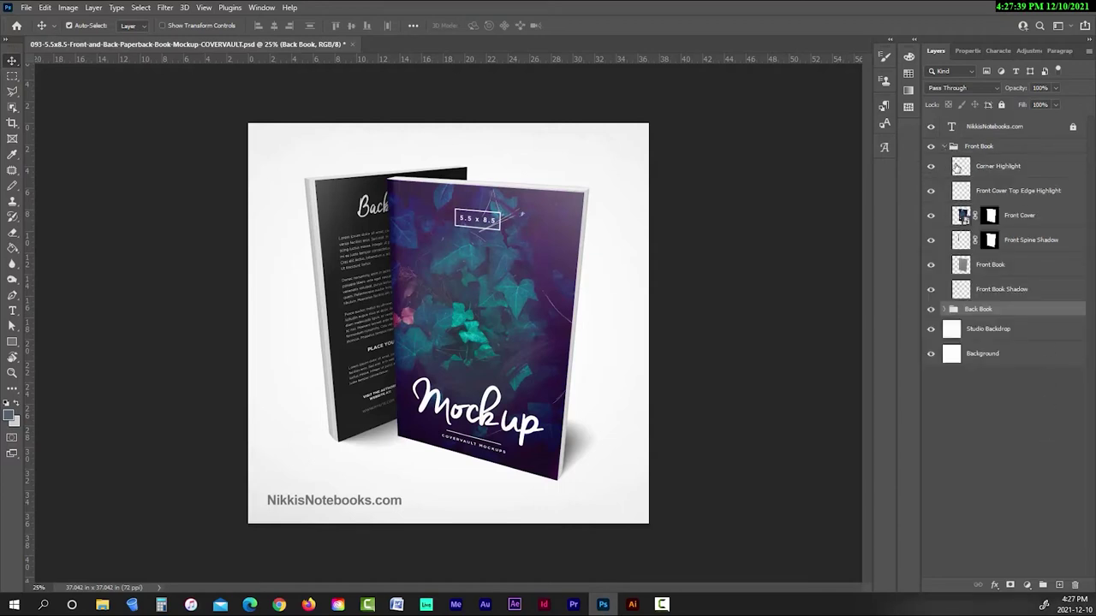
Step: Toggle each Front Book layer's visibility off and on to see what it contributes
click(932, 167)
click(931, 167)
click(931, 191)
click(931, 191)
click(931, 216)
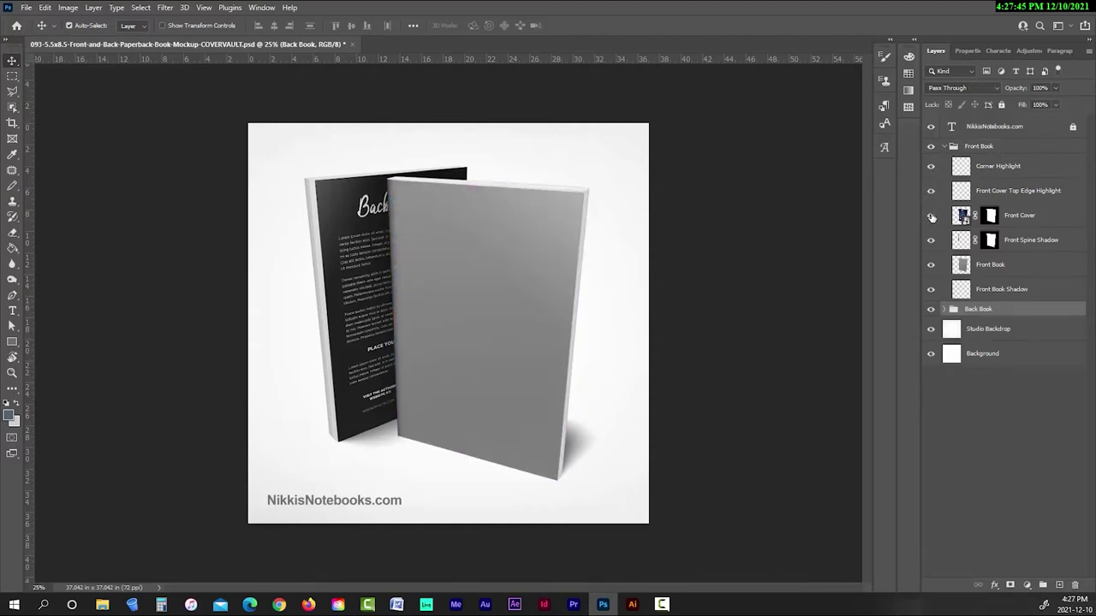
click(931, 216)
click(930, 240)
click(931, 241)
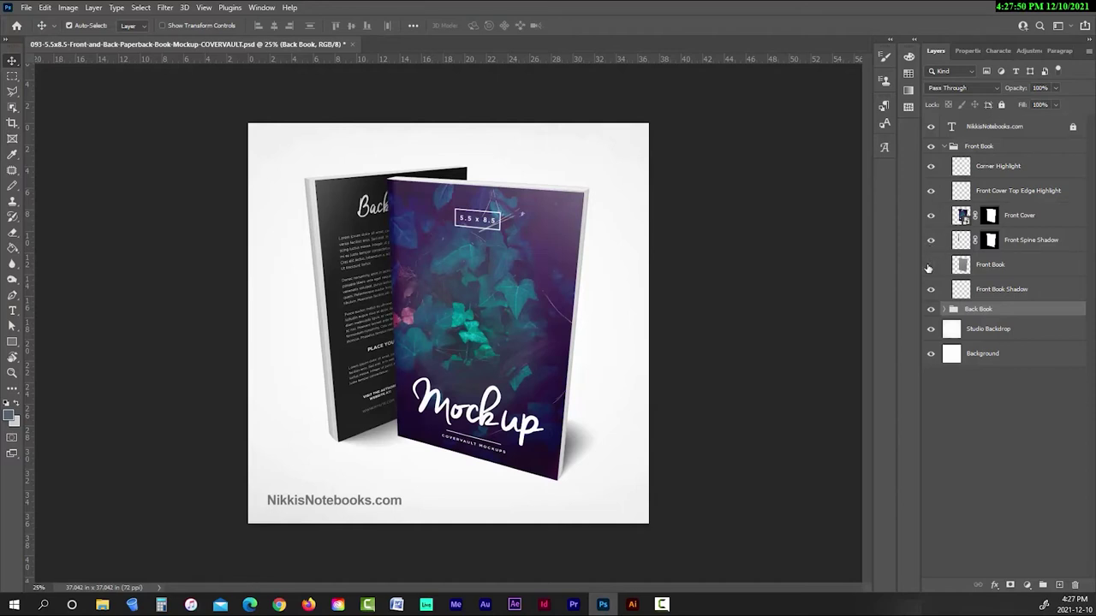
click(929, 266)
click(931, 266)
click(930, 289)
click(931, 290)
Step: Try lowering Corner Highlight opacity from 52% to 40%, then undo it and collapse the group
click(984, 167)
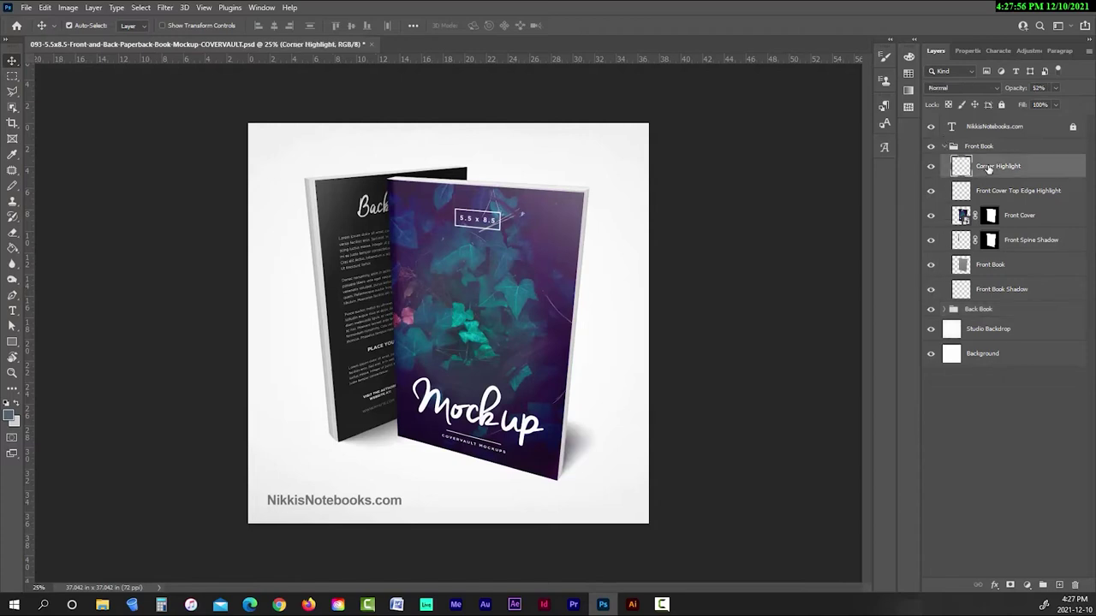
mouse_move(1018, 89)
mouse_down()
mouse_move(998, 97)
mouse_move(1013, 97)
mouse_up()
key(ctrl+z)
click(944, 147)
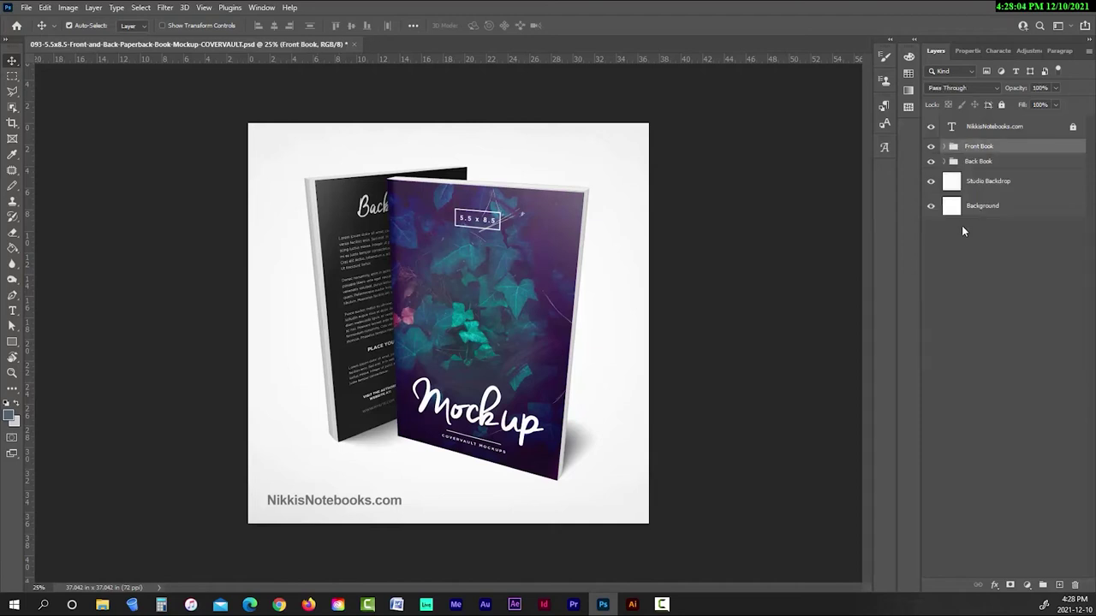
Step: Inspect the Back Book group's layers and toggle the Studio Backdrop off and on
click(943, 161)
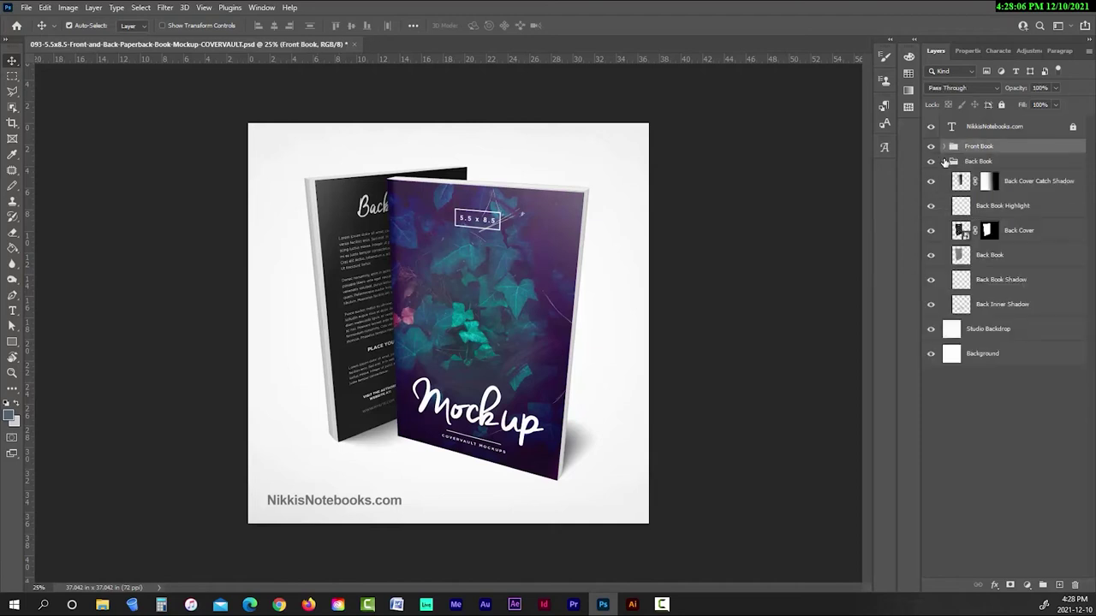
click(1008, 184)
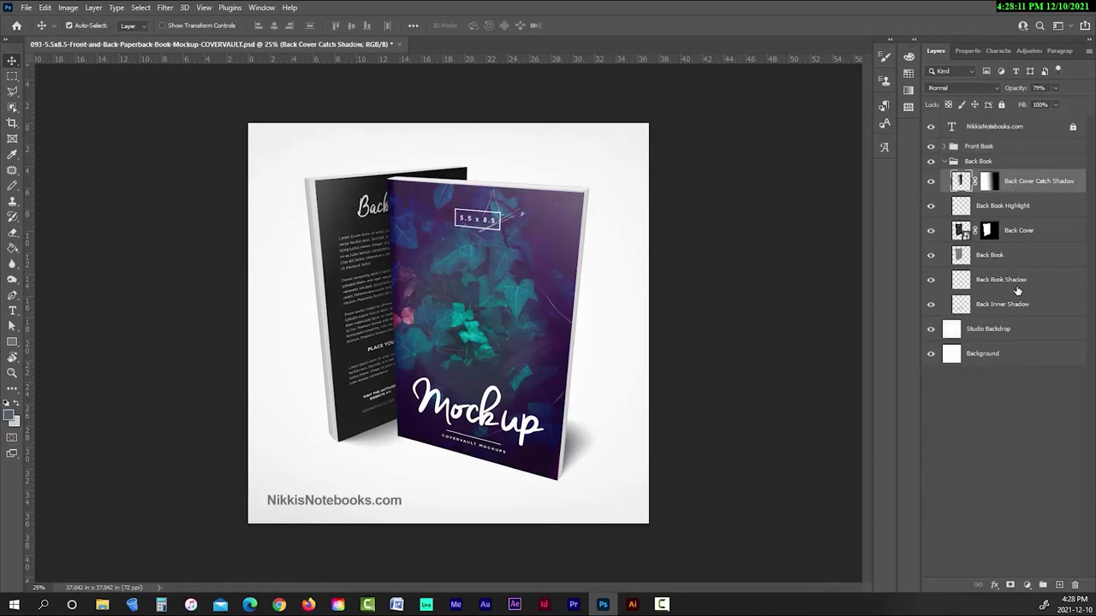
click(943, 161)
click(931, 181)
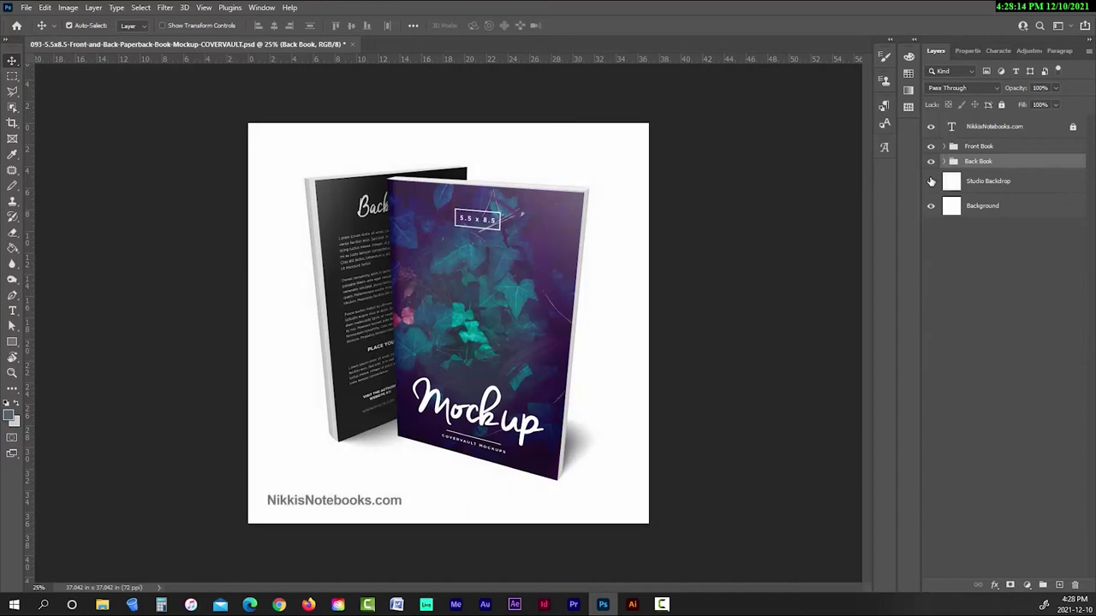
click(931, 181)
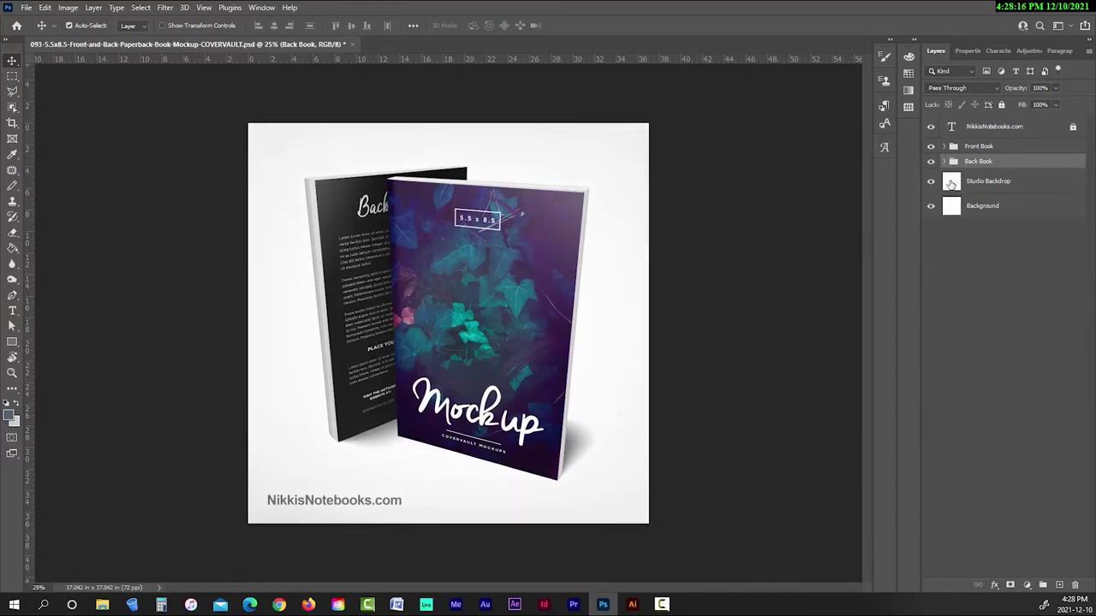
click(950, 184)
double_click(950, 184)
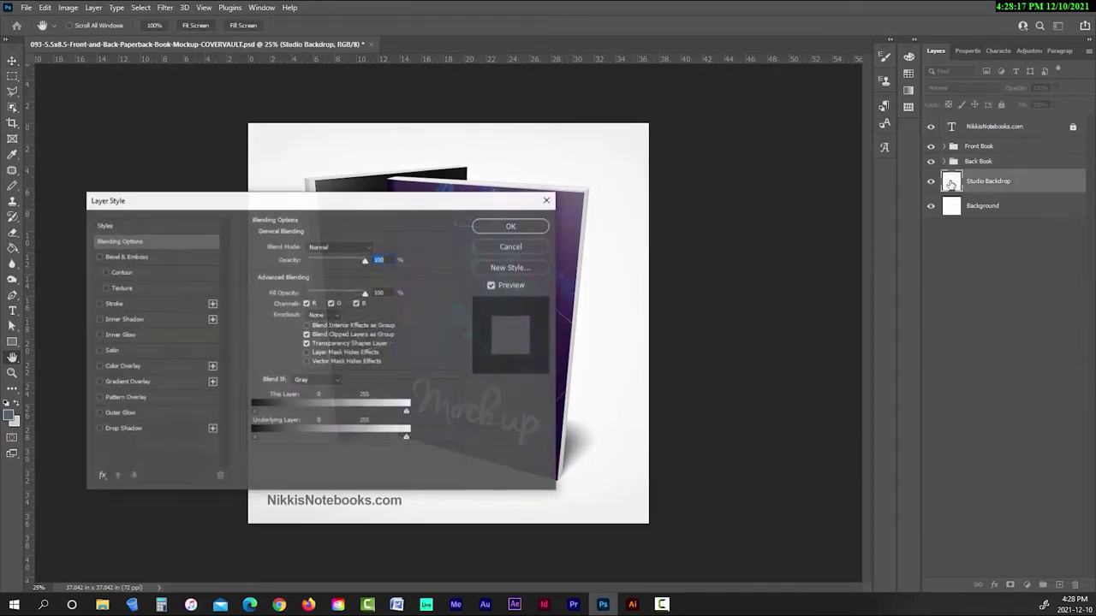
drag(400, 179, 626, 183)
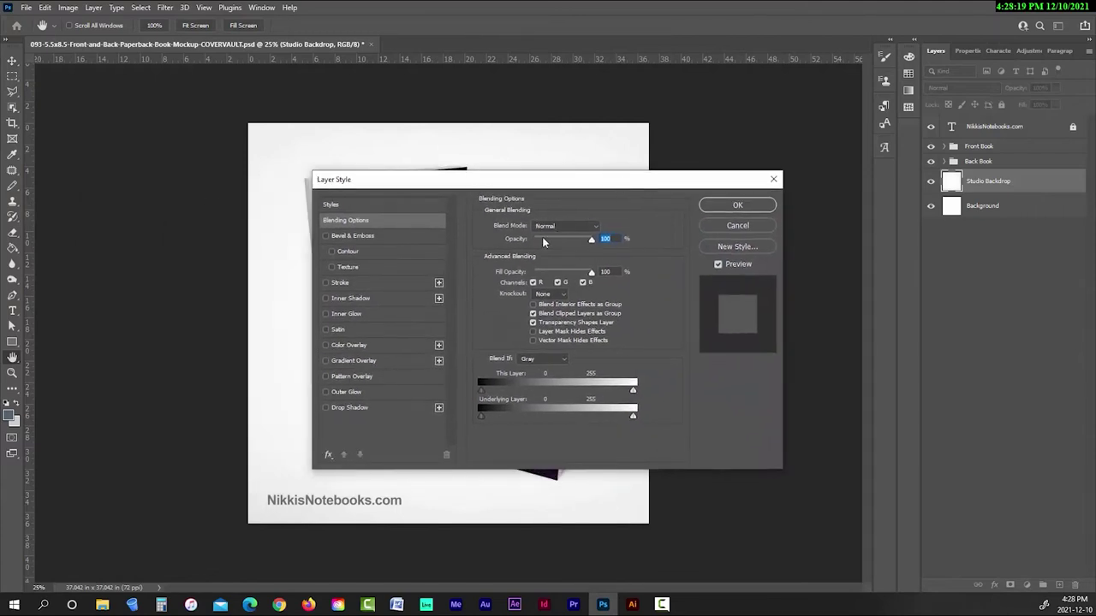
click(326, 345)
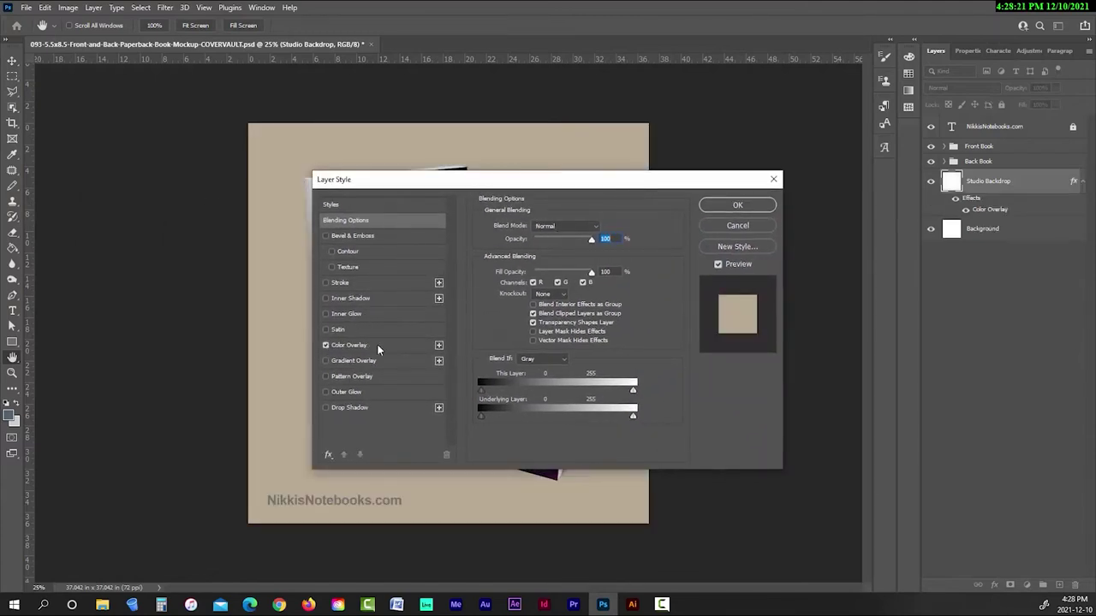
drag(599, 187, 311, 242)
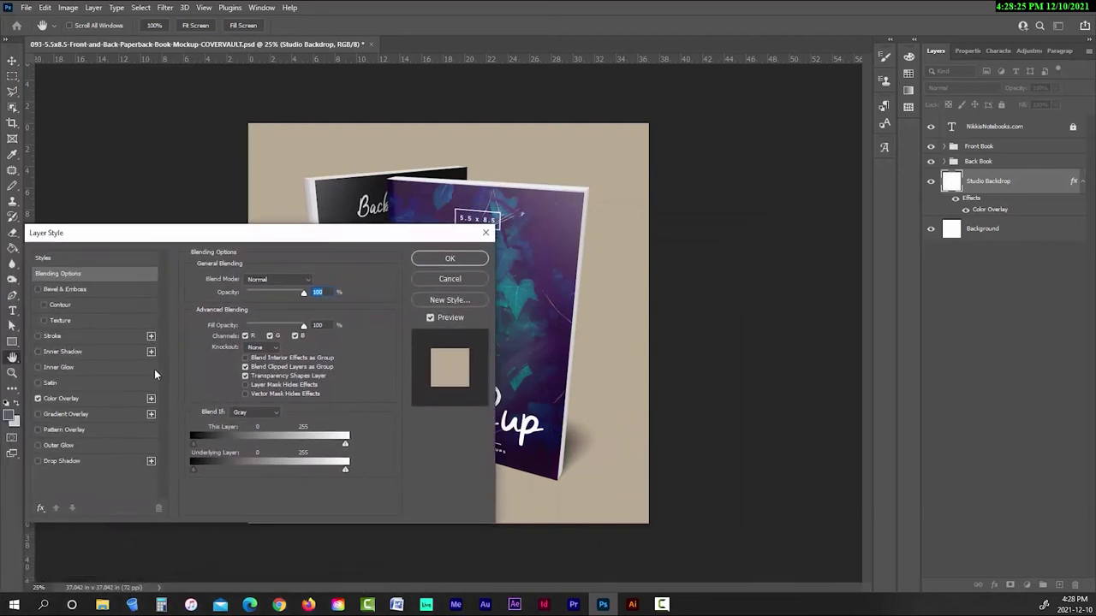
click(110, 399)
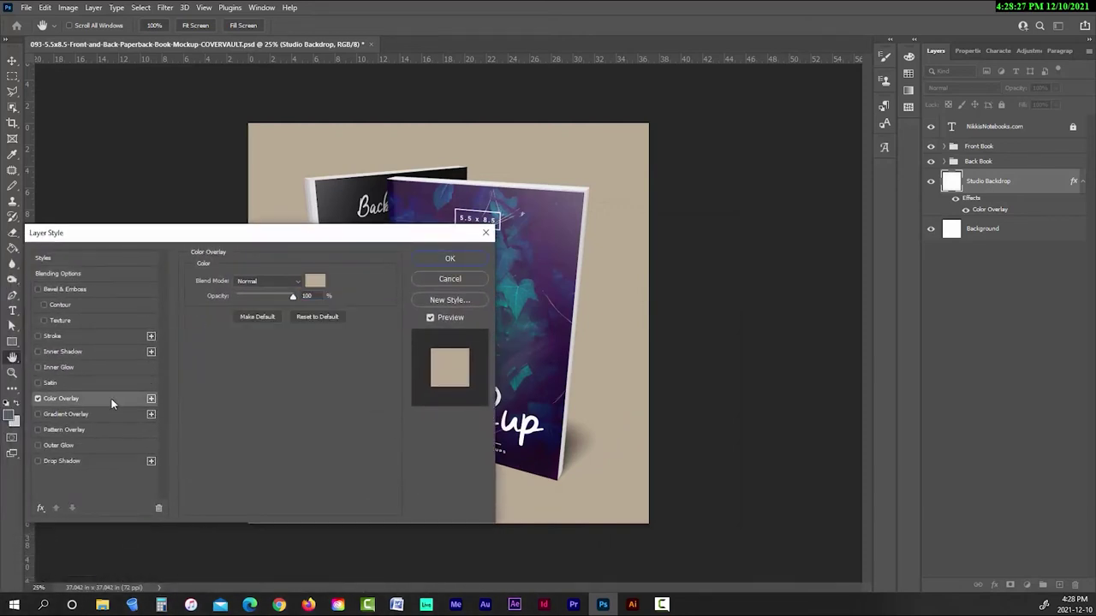
click(314, 283)
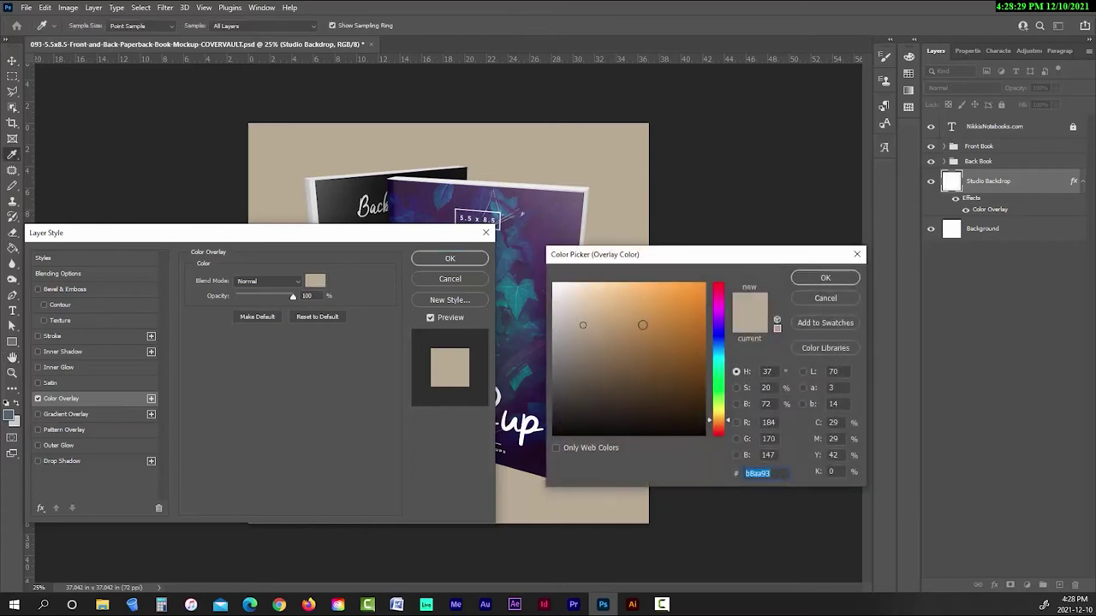
click(655, 319)
click(794, 279)
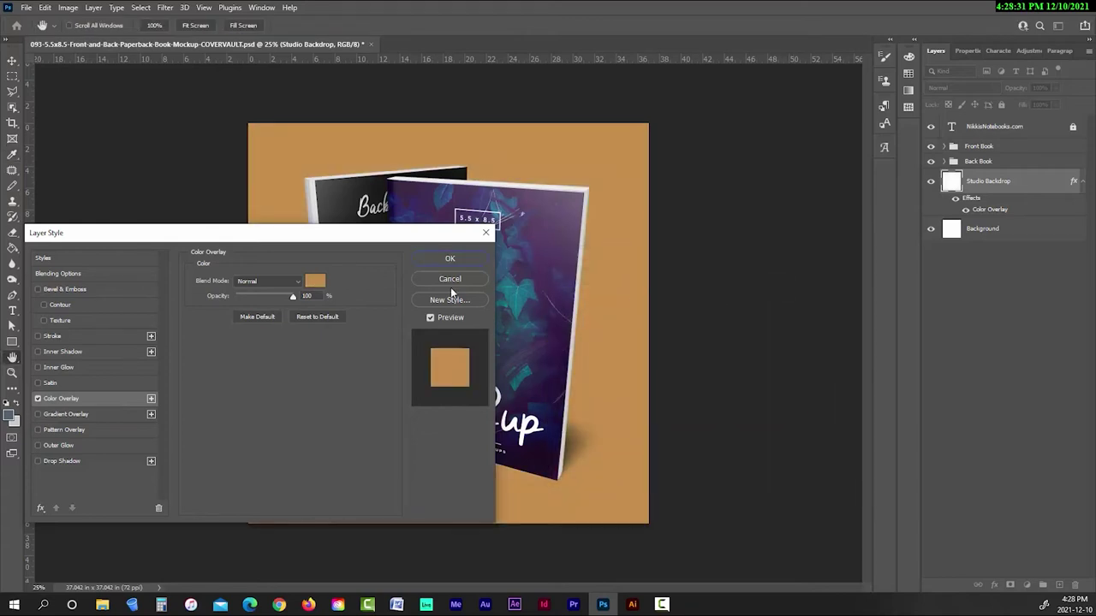
click(451, 278)
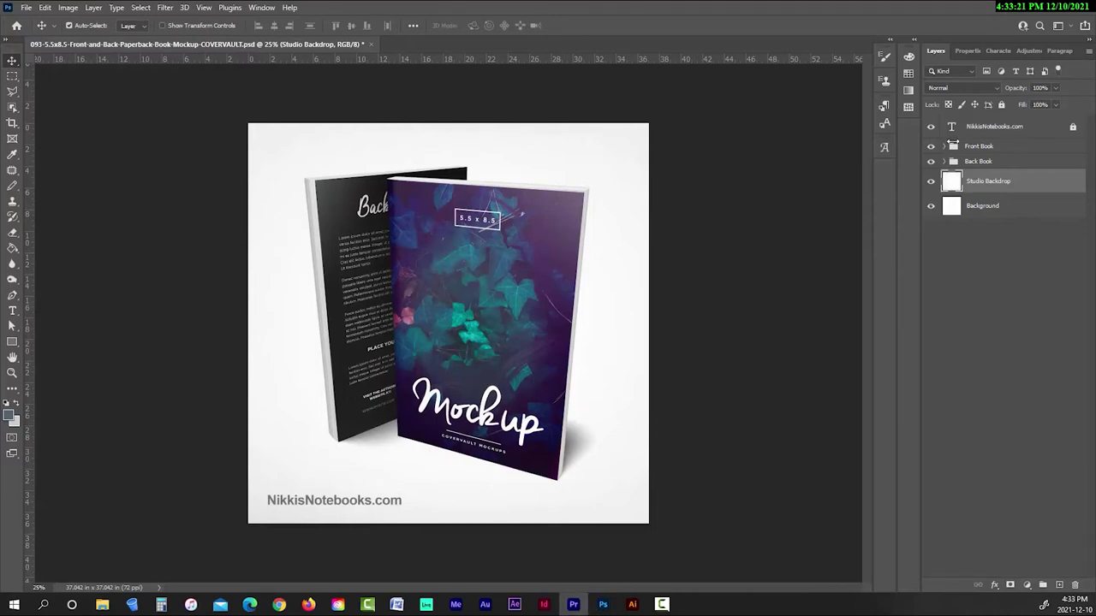
Step: Expand the Front Book group and open its Front Cover smart object for editing
click(943, 146)
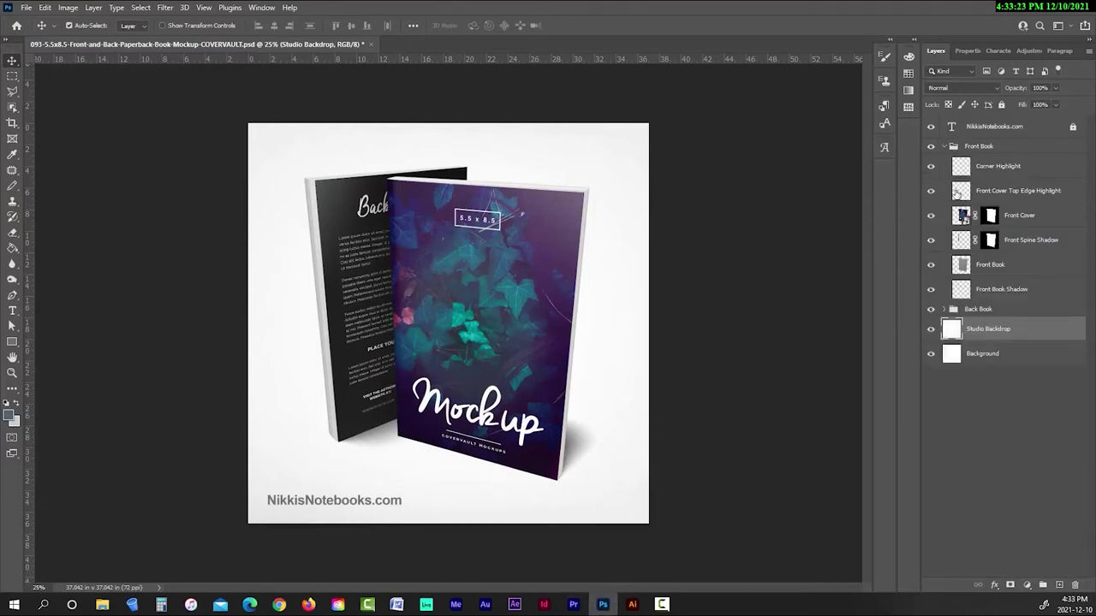
click(931, 215)
click(931, 216)
click(962, 216)
double_click(962, 215)
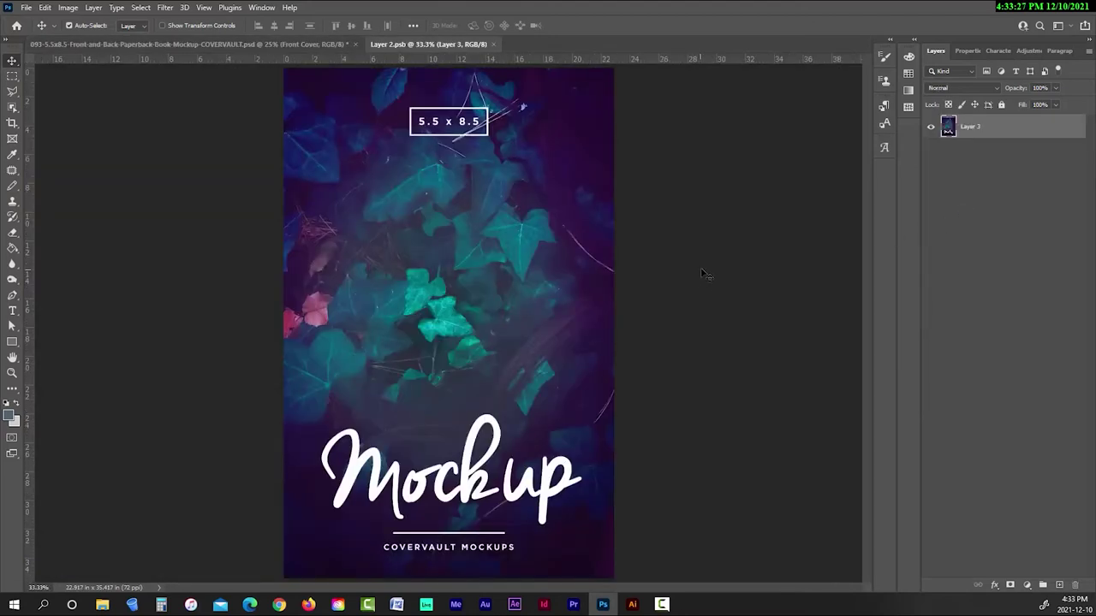
scroll(683, 269, down, 2)
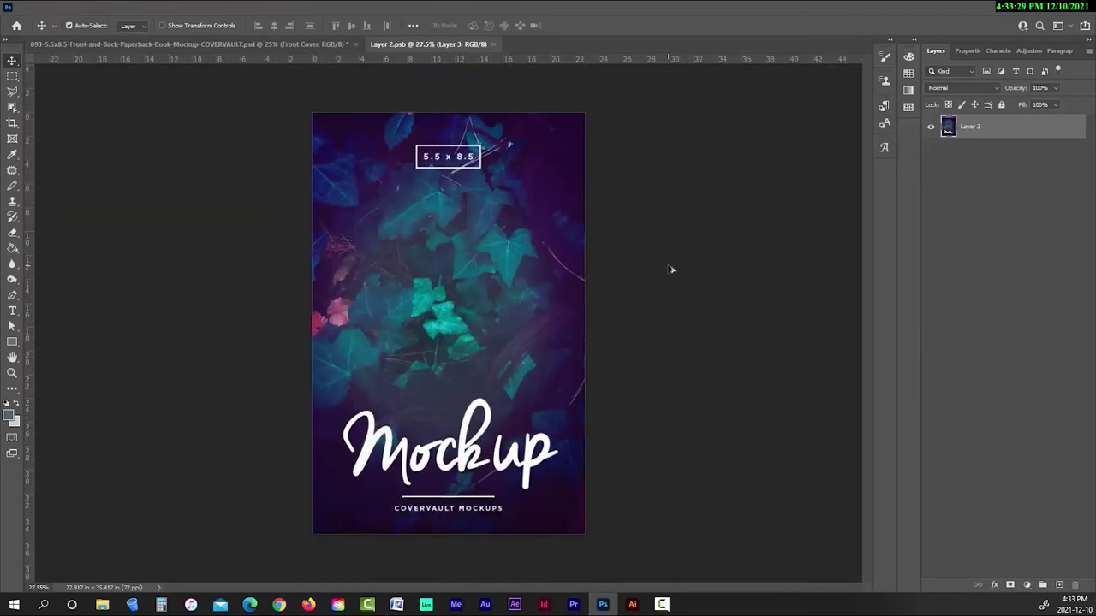
Step: Open the '2. Guitar Tabs Cover' file and copy its whole cover artwork
click(19, 8)
click(32, 32)
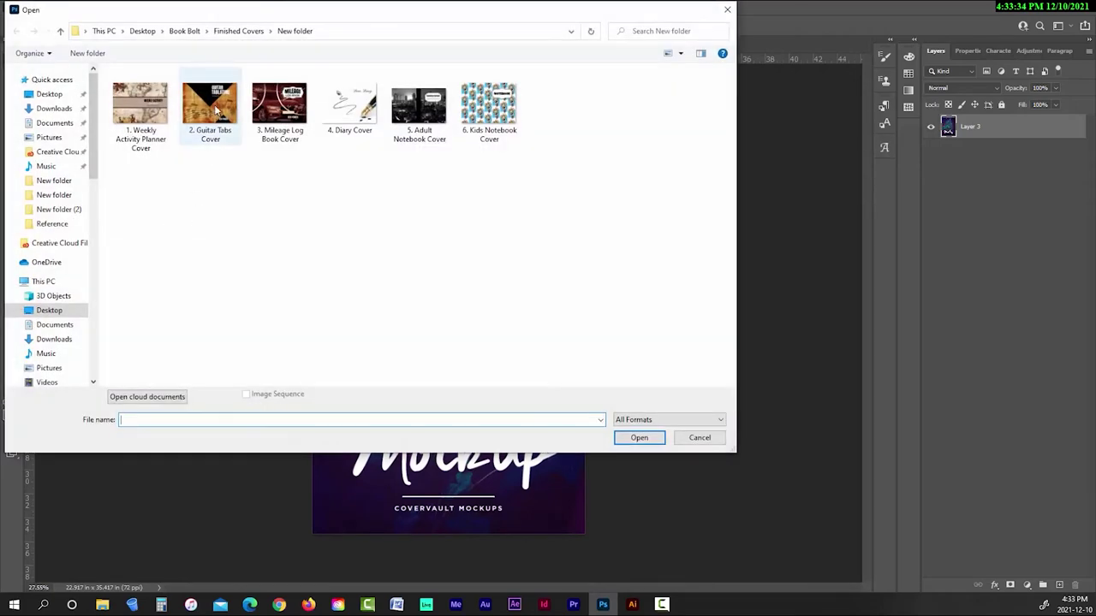
click(209, 107)
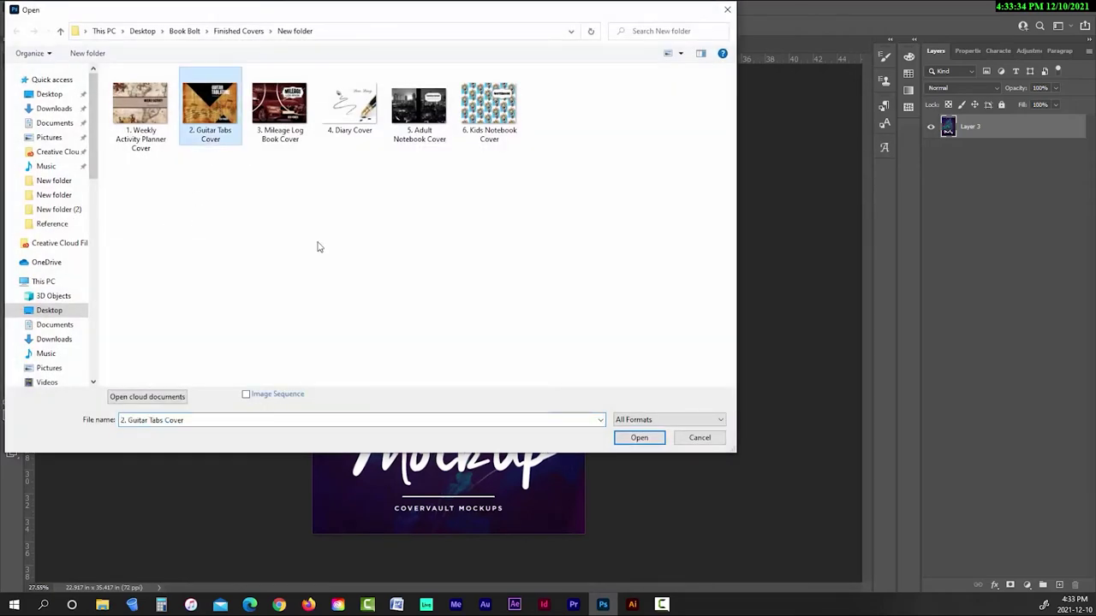
click(638, 439)
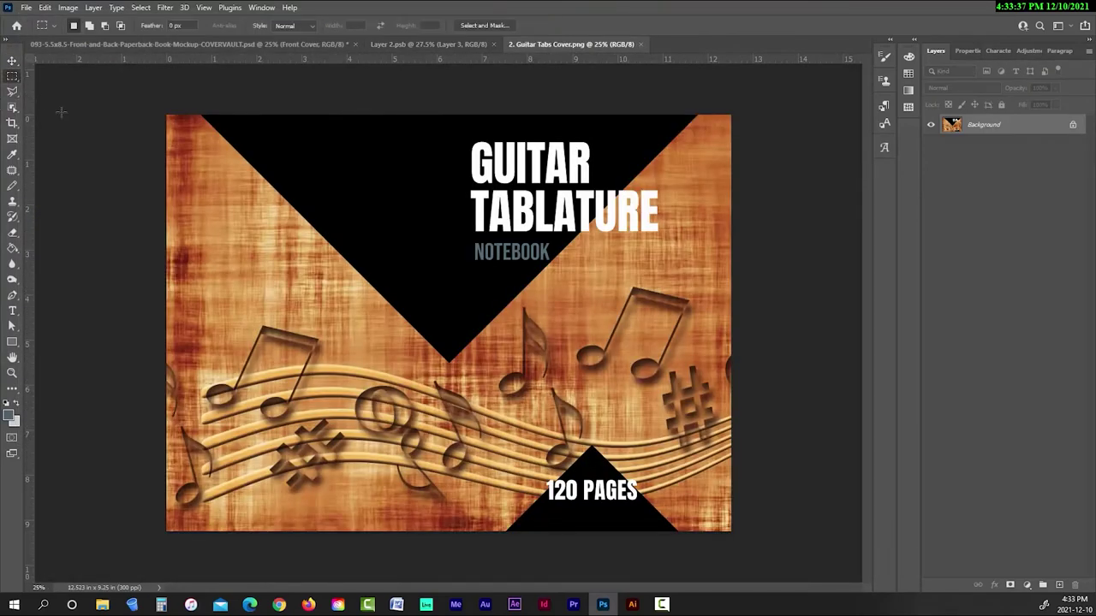
drag(136, 114, 791, 532)
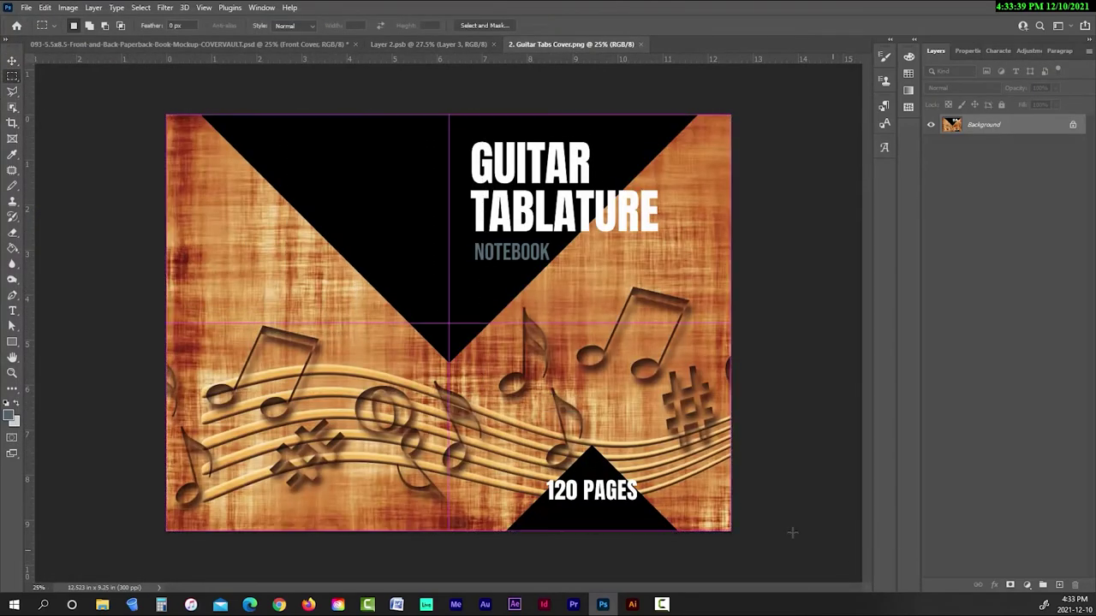
click(45, 8)
click(61, 89)
click(445, 43)
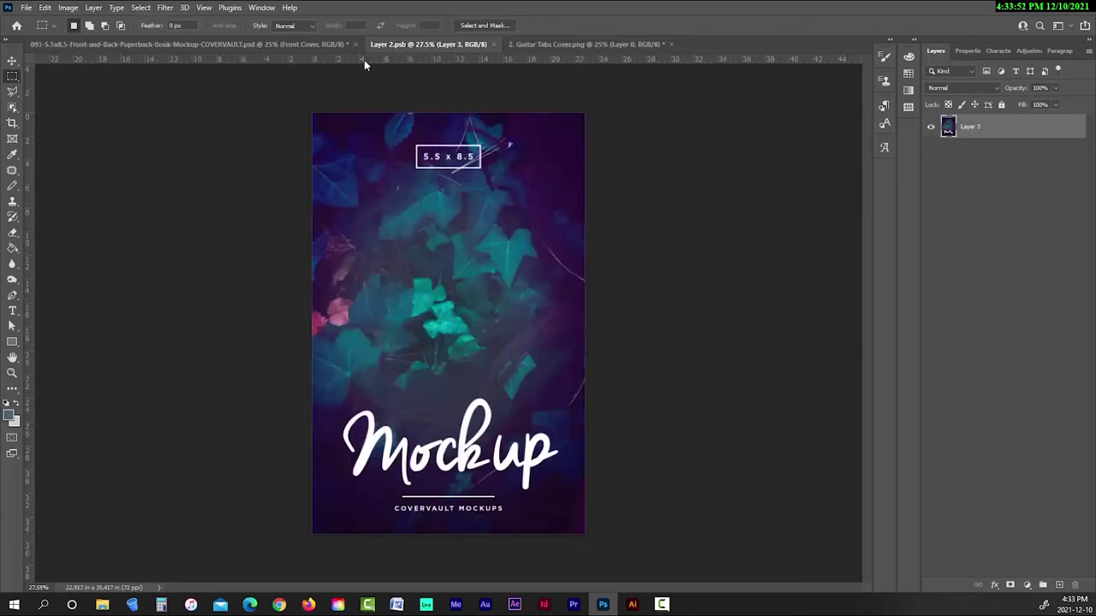
Step: Paste the cover art into the front cover smart object, scale it down and position it
click(45, 8)
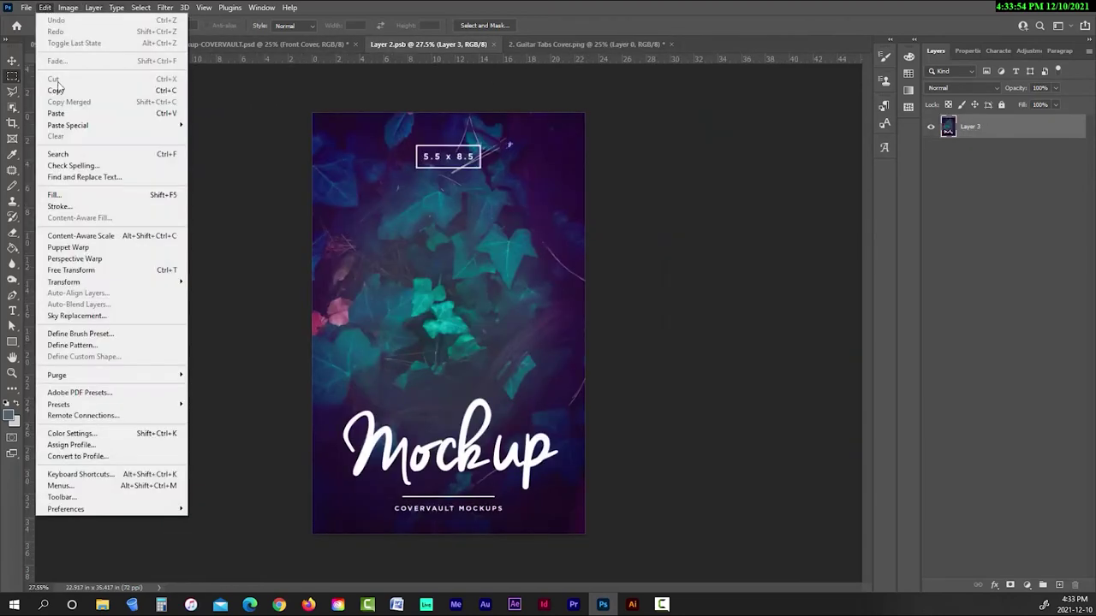
click(60, 114)
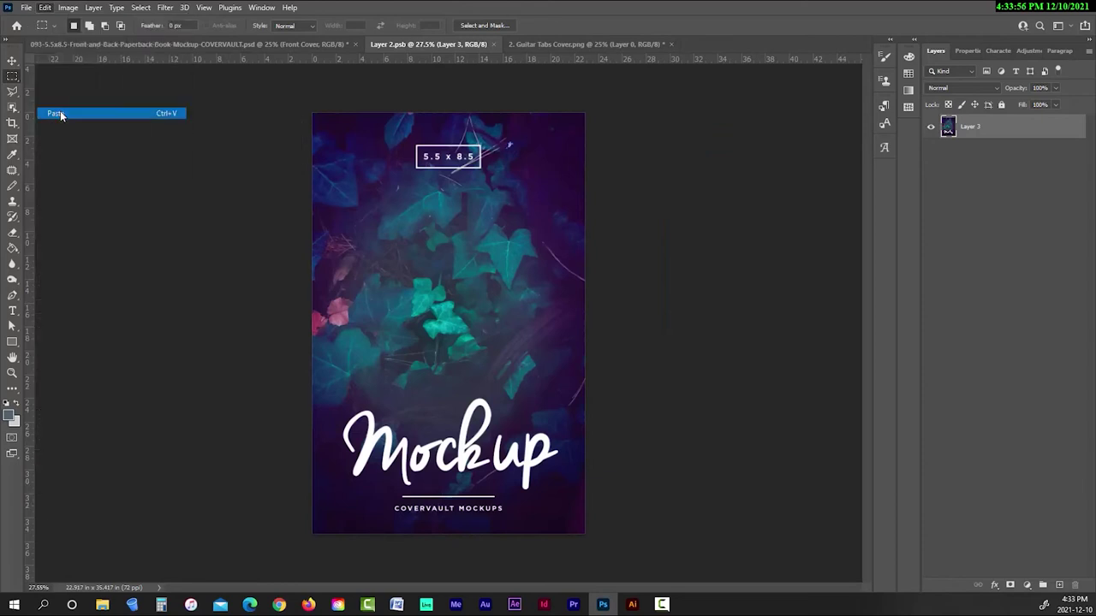
key(ctrl+t)
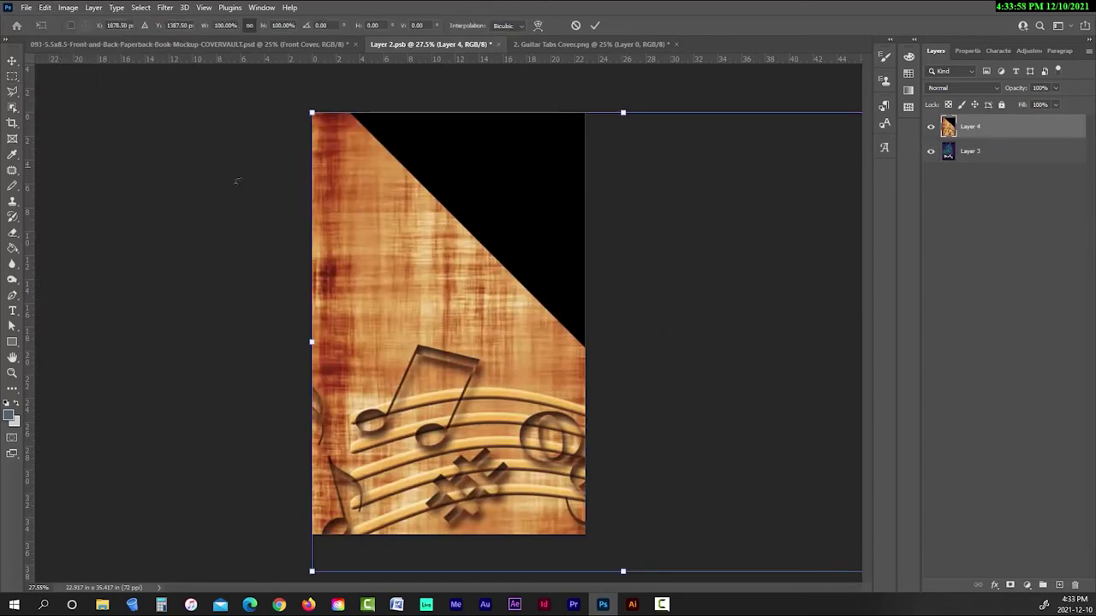
scroll(300, 227, down, 2)
drag(722, 463, 695, 443)
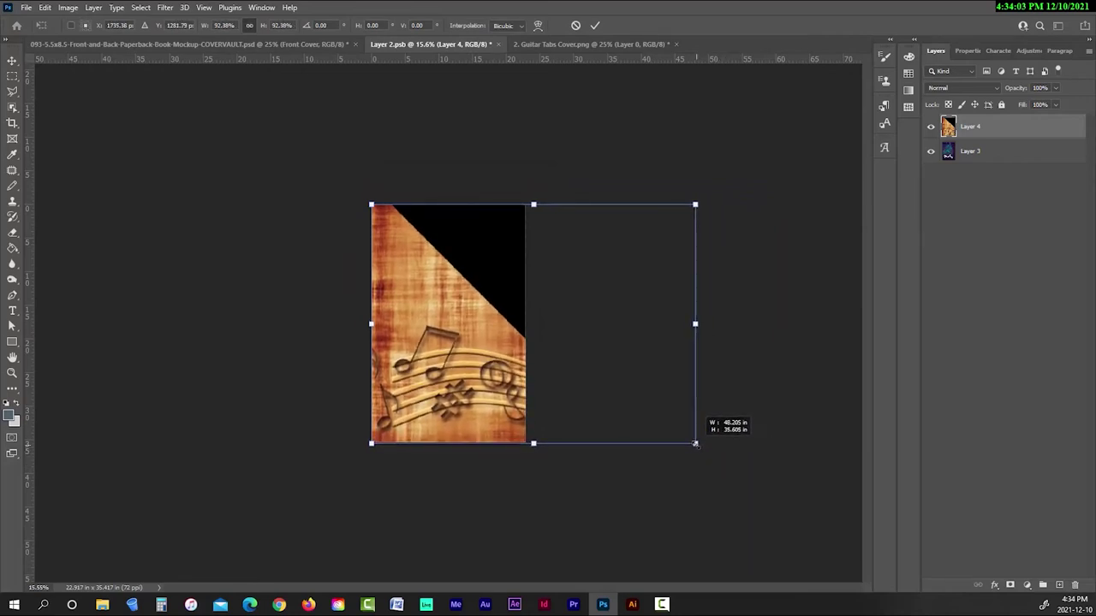
click(595, 24)
drag(399, 301, 296, 301)
key(ctrl+plus)
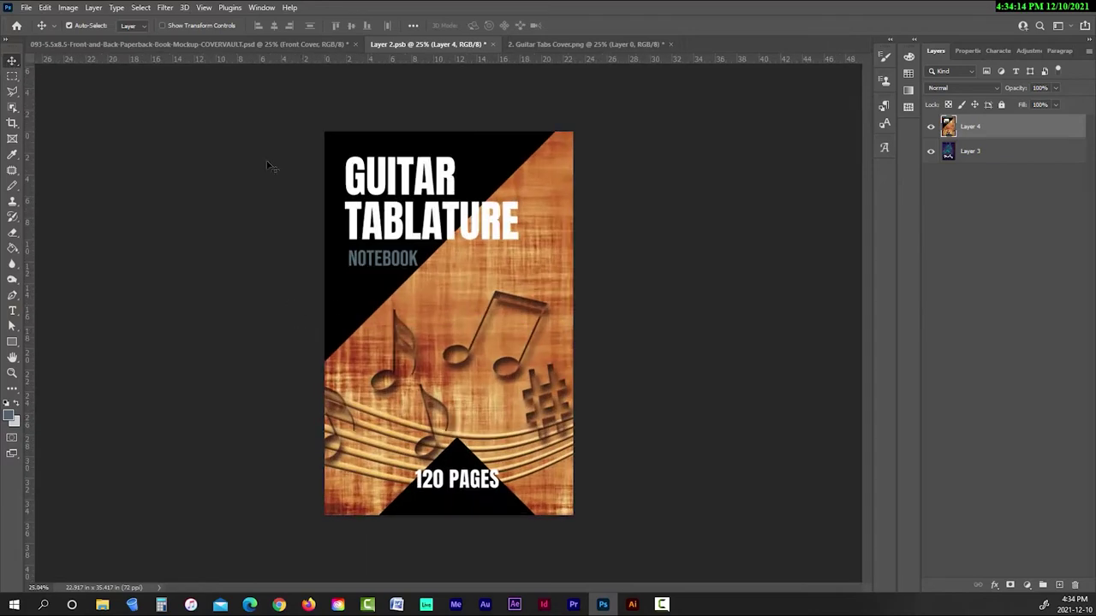
key(Left)
key(Left)
key(Left)
key(Left)
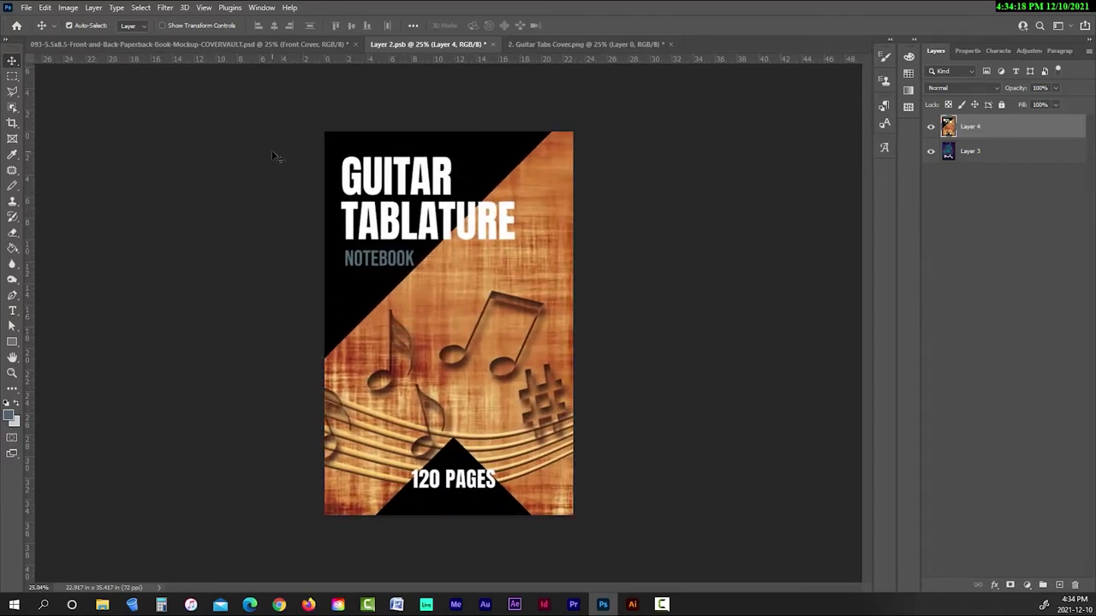
Step: Save the front cover smart object and return to the paperback mockup
click(27, 8)
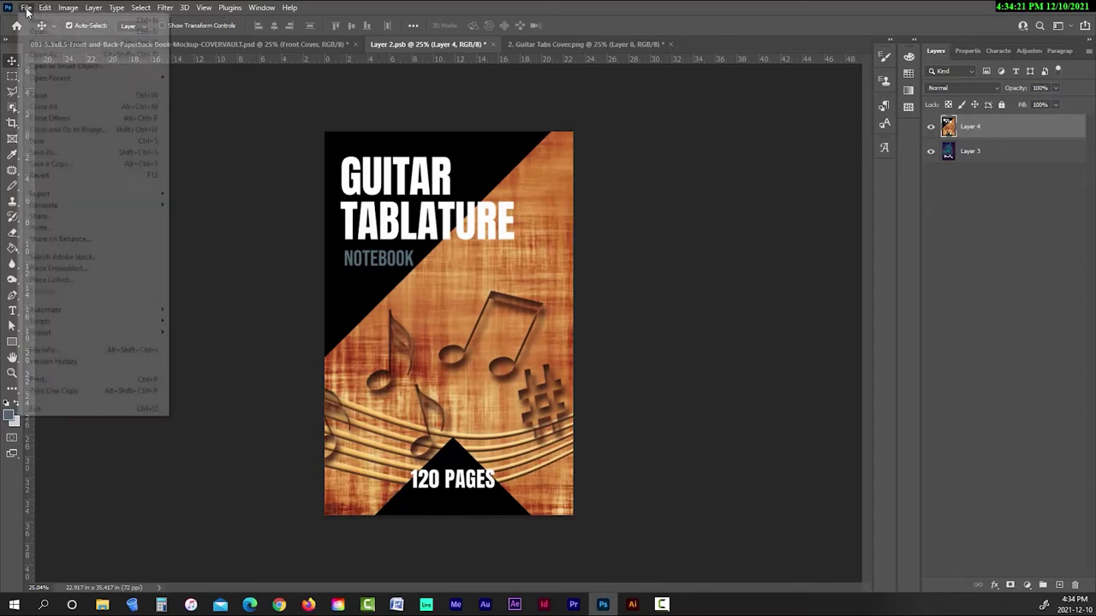
click(51, 141)
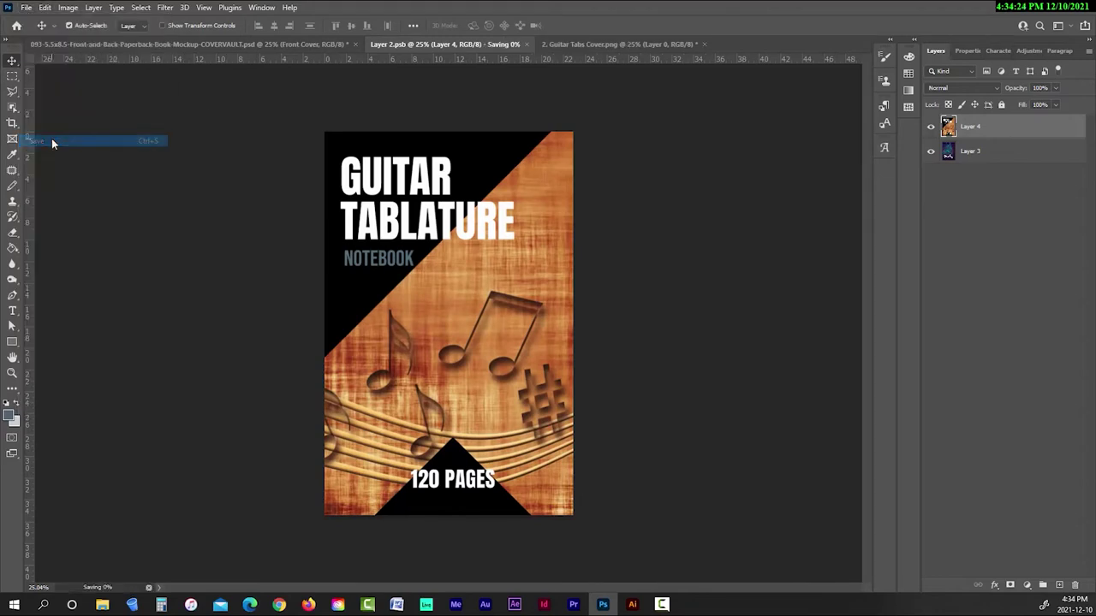
click(210, 45)
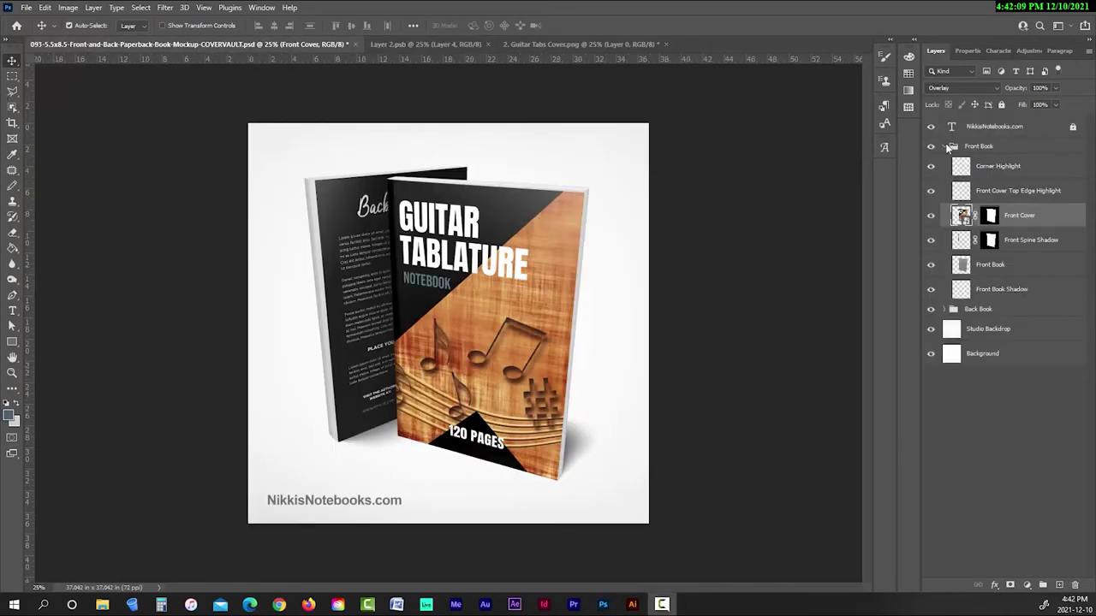
click(947, 147)
Step: Open the Back Cover smart object, copy the Guitar Tabs art, and close the other documents unsaved
click(945, 161)
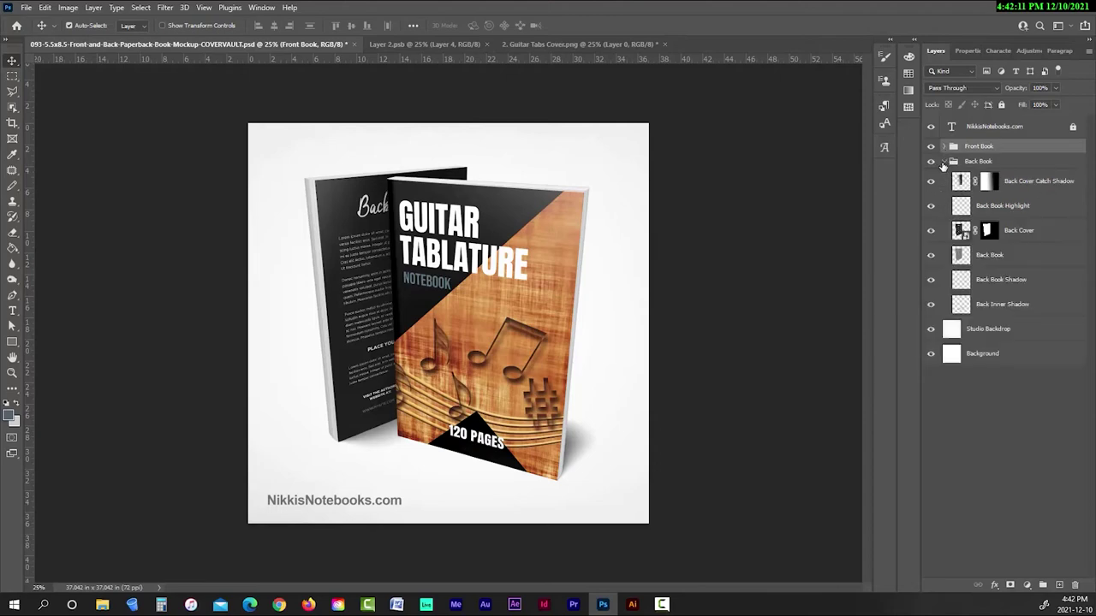
double_click(960, 230)
click(440, 43)
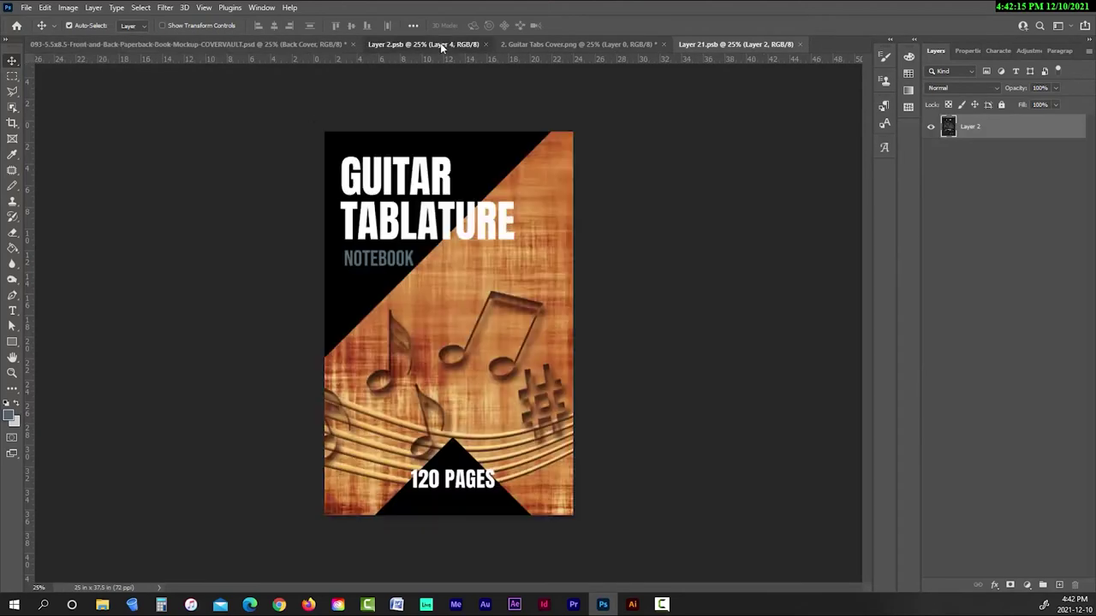
click(487, 44)
click(463, 45)
click(44, 7)
click(65, 89)
click(528, 44)
click(543, 226)
Step: Paste the guitar art onto the back cover, scale it slightly, save, and close Layer 21.psb
click(44, 6)
click(77, 109)
key(ctrl+t)
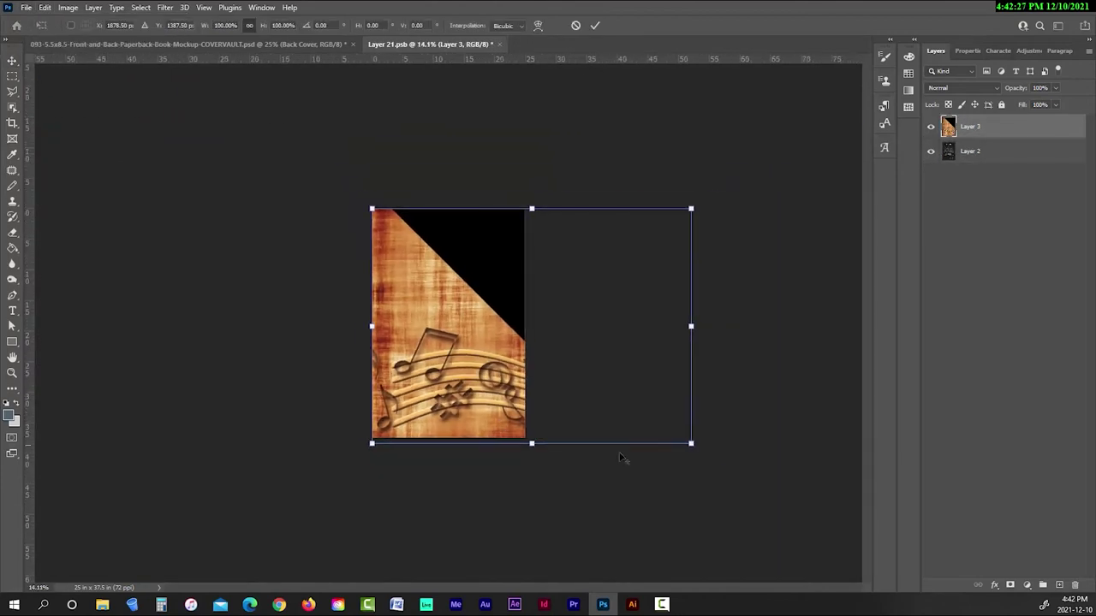
drag(692, 444, 686, 439)
click(595, 25)
click(26, 7)
click(43, 143)
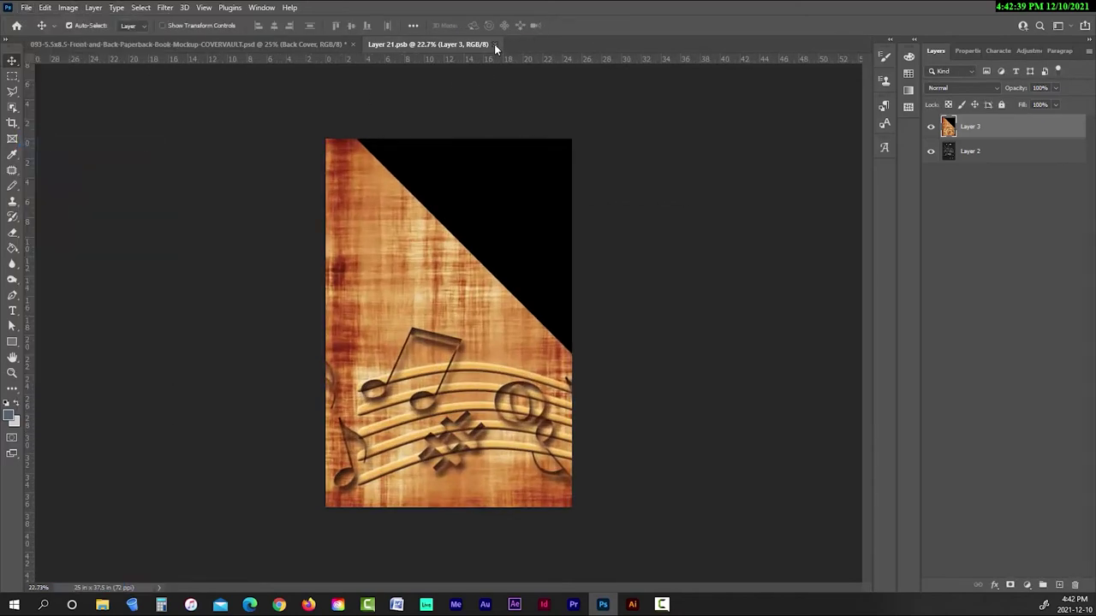
click(494, 44)
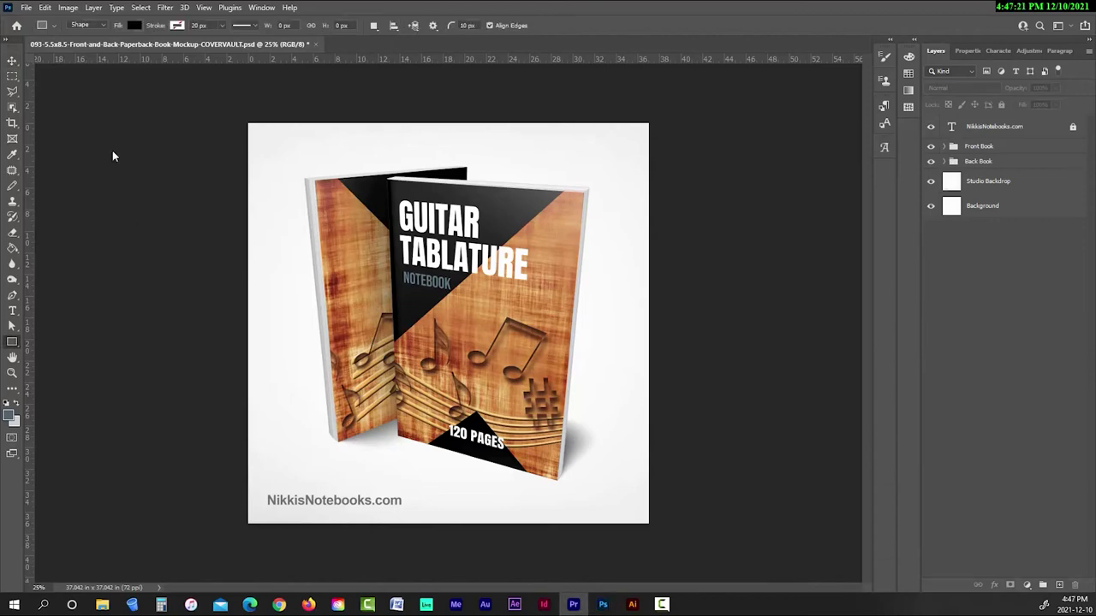
Step: Quick-export the guitar book mockup as a PNG named 'Guitar Tab'
click(26, 7)
mouse_move(102, 195)
click(194, 196)
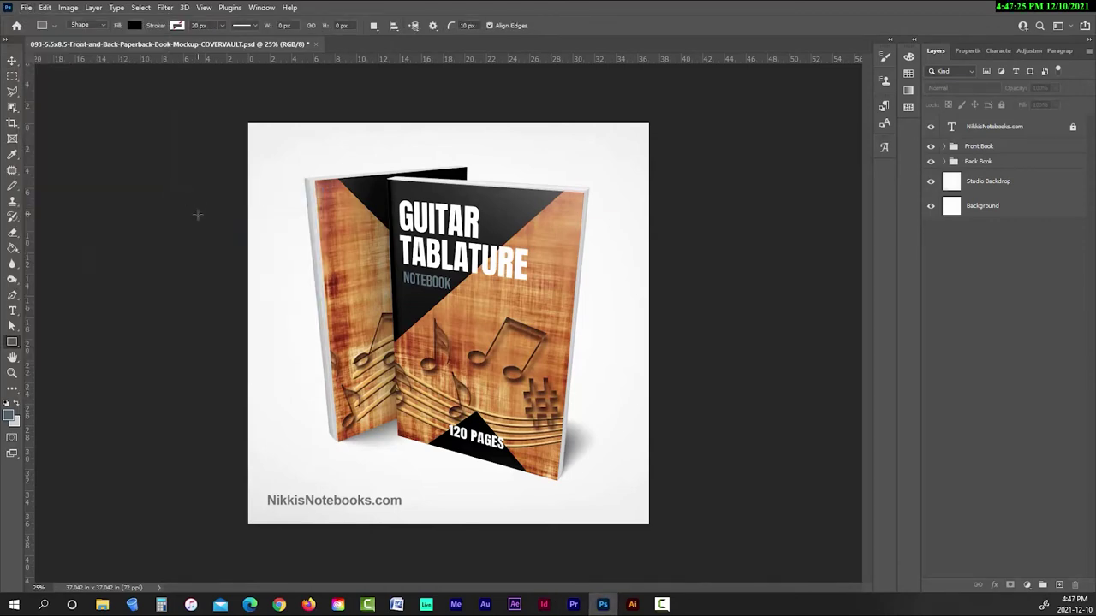
text(G)
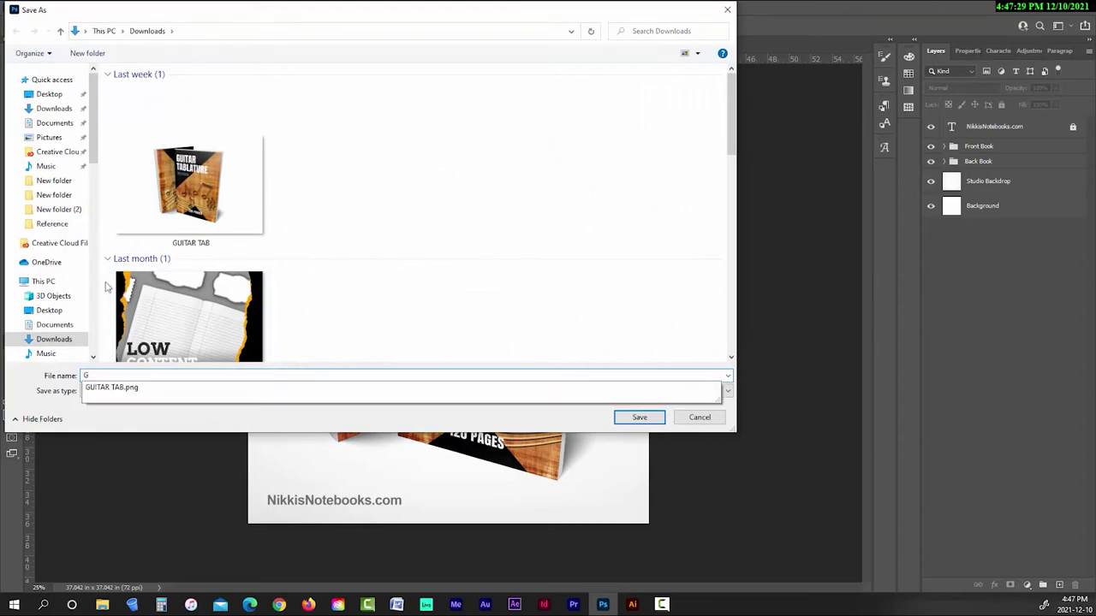
text(uitar Tab)
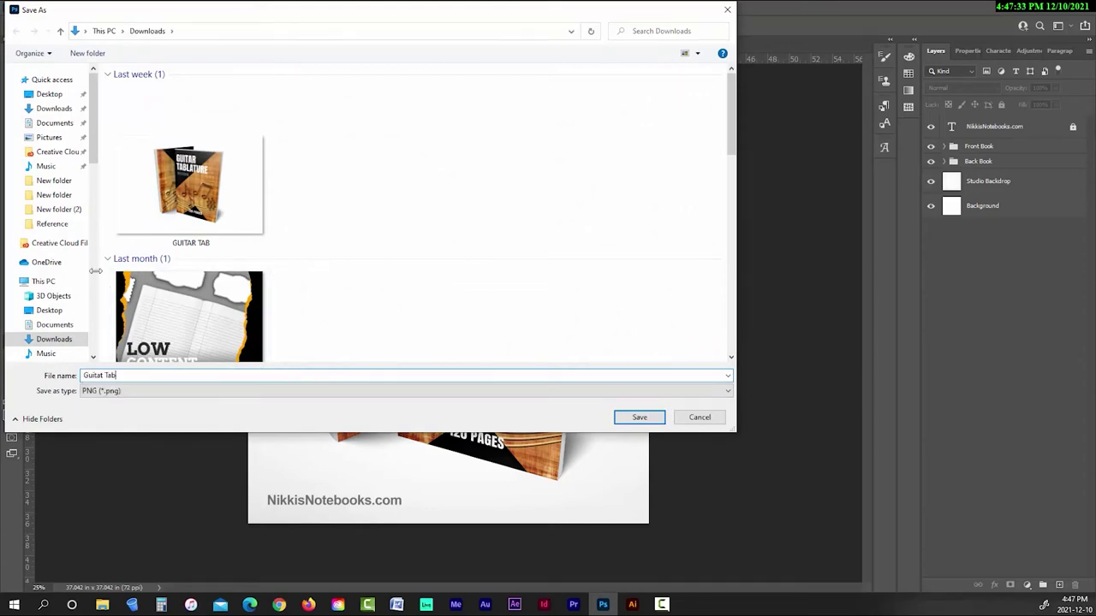
click(656, 417)
Step: Save the layered mockup as 'Book Template'
click(27, 7)
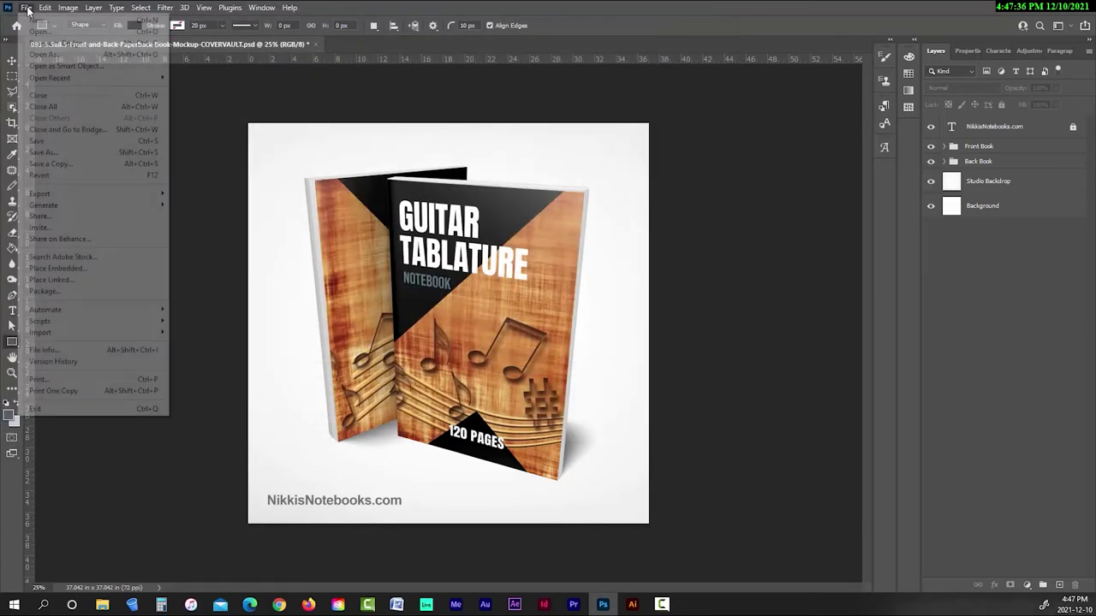
click(34, 141)
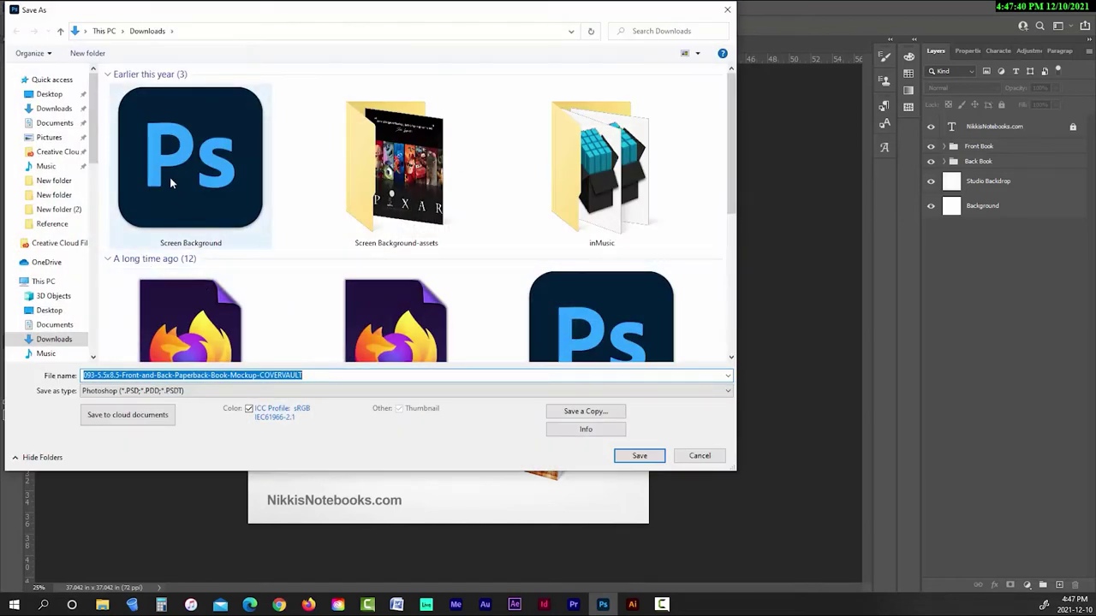
text(Book Template)
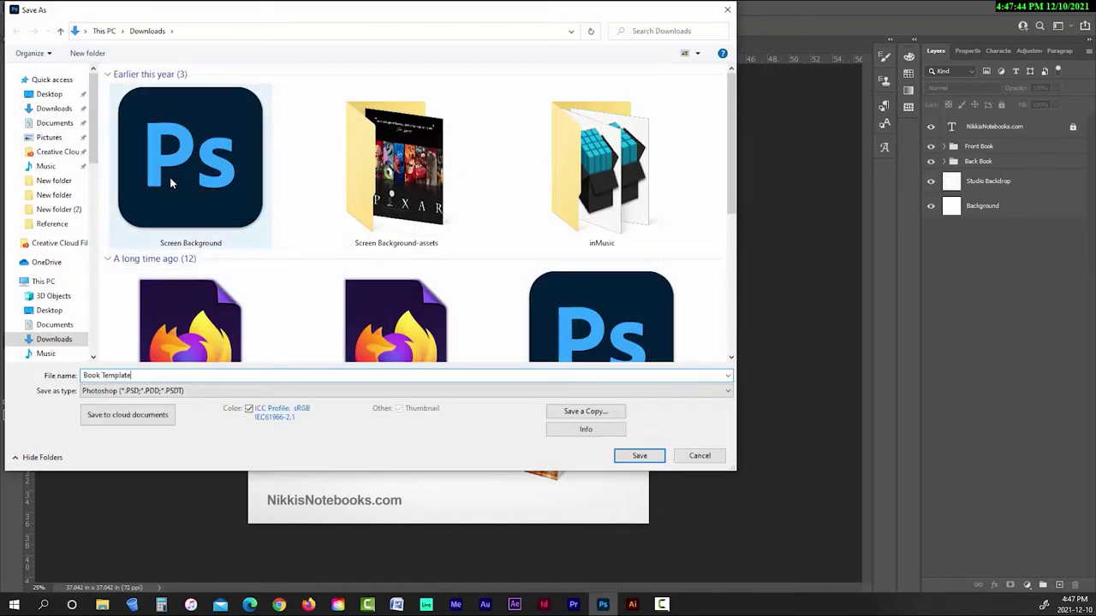
click(639, 456)
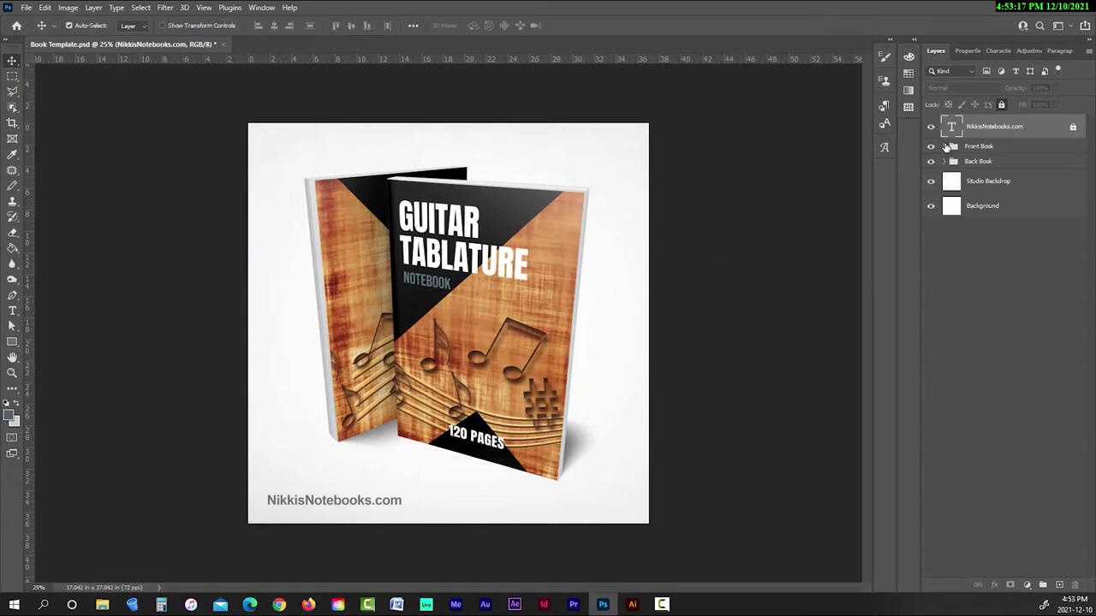
click(943, 146)
click(930, 216)
click(931, 218)
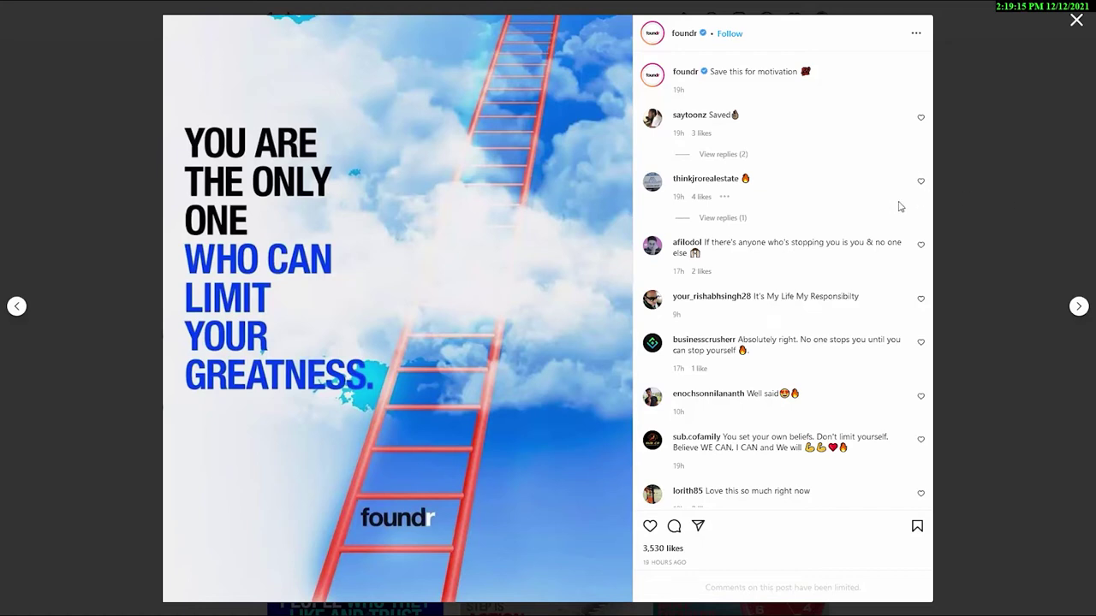
scroll(898, 209, down, 1)
scroll(899, 209, down, 3)
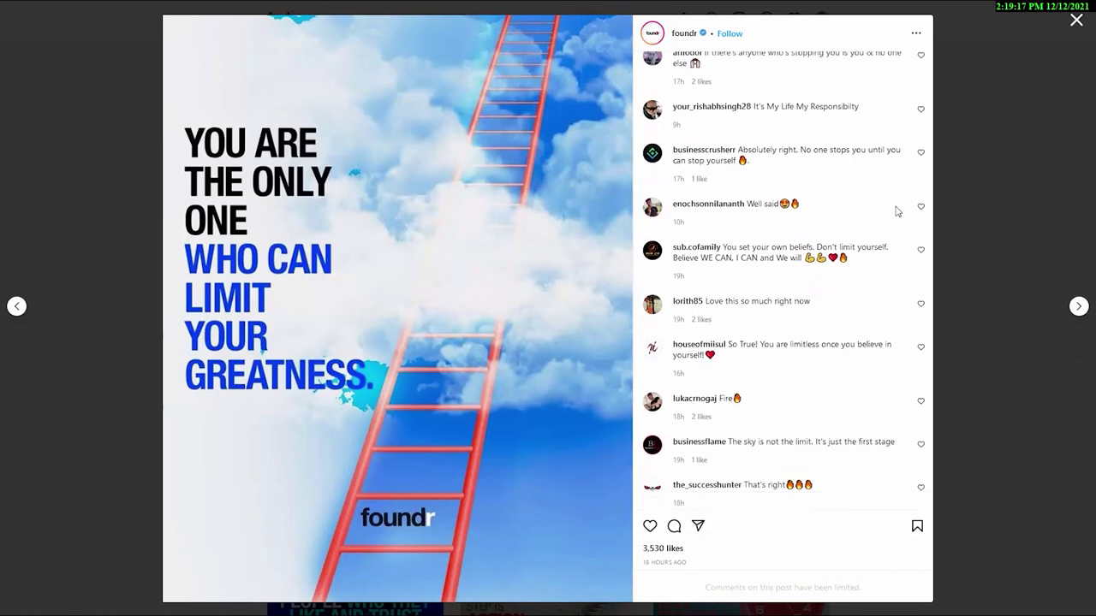
scroll(897, 211, down, 4)
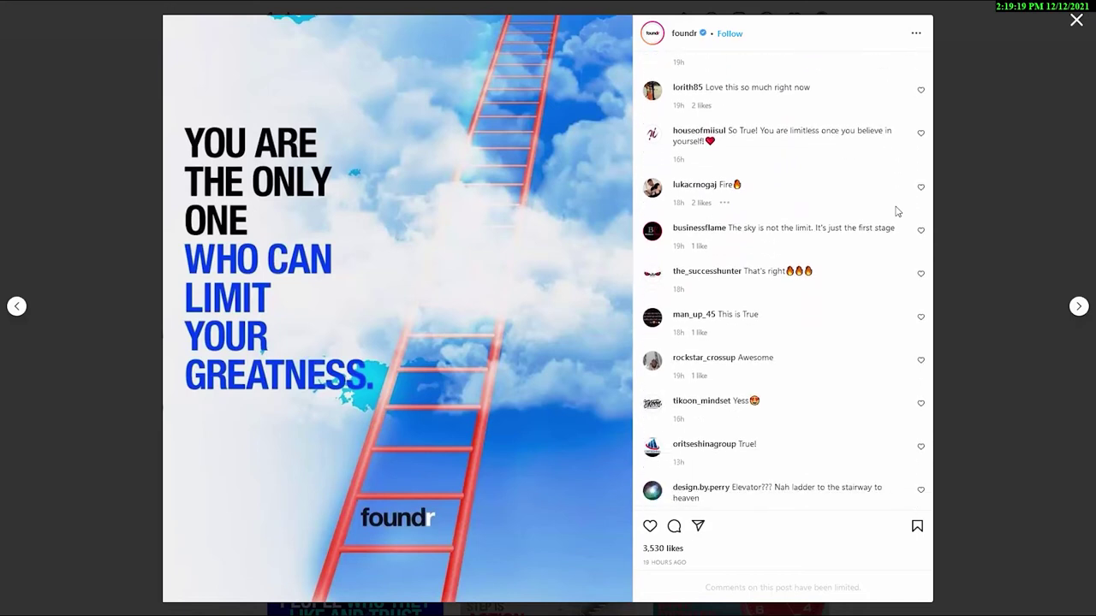
scroll(897, 210, down, 4)
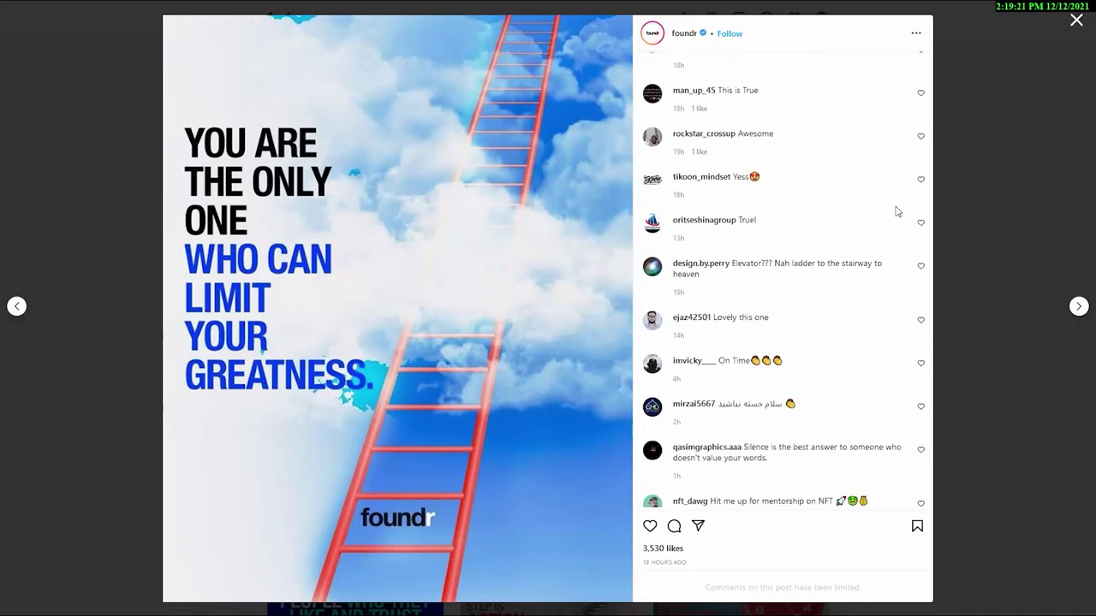
scroll(897, 211, down, 3)
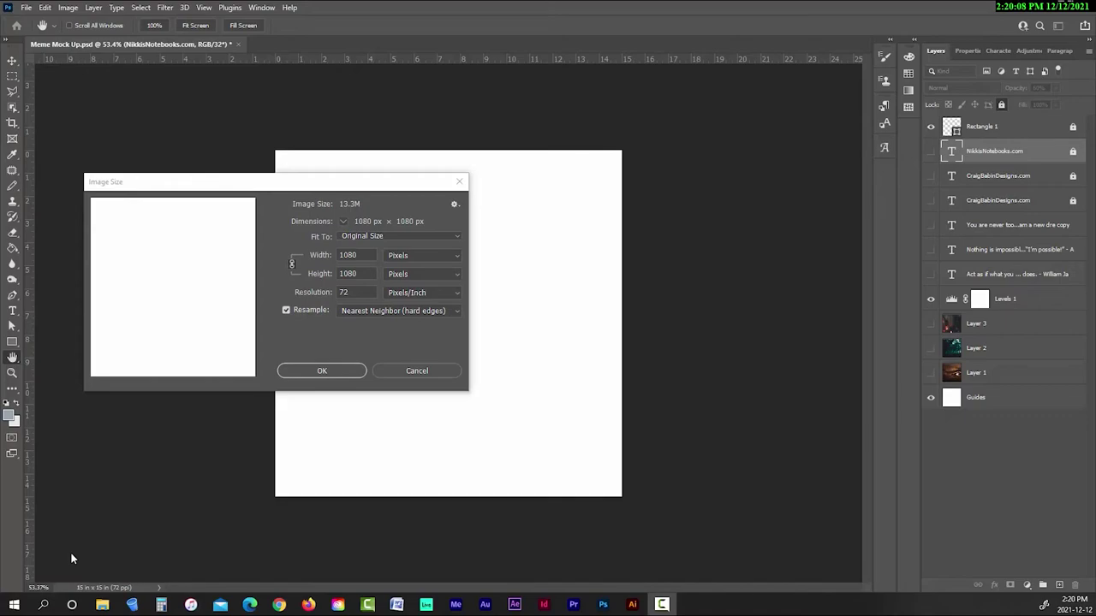
Step: Confirm the new image size and show the forest photo, C.S. Lewis quote, credit and white frame
middle_click(1001, 349)
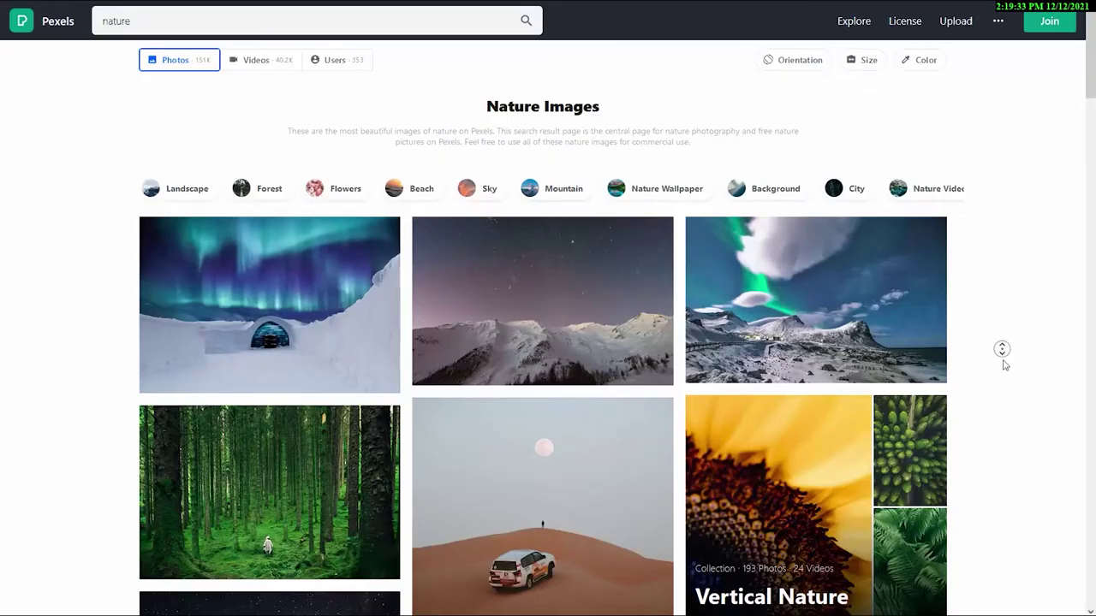
scroll(1008, 384, down, 5)
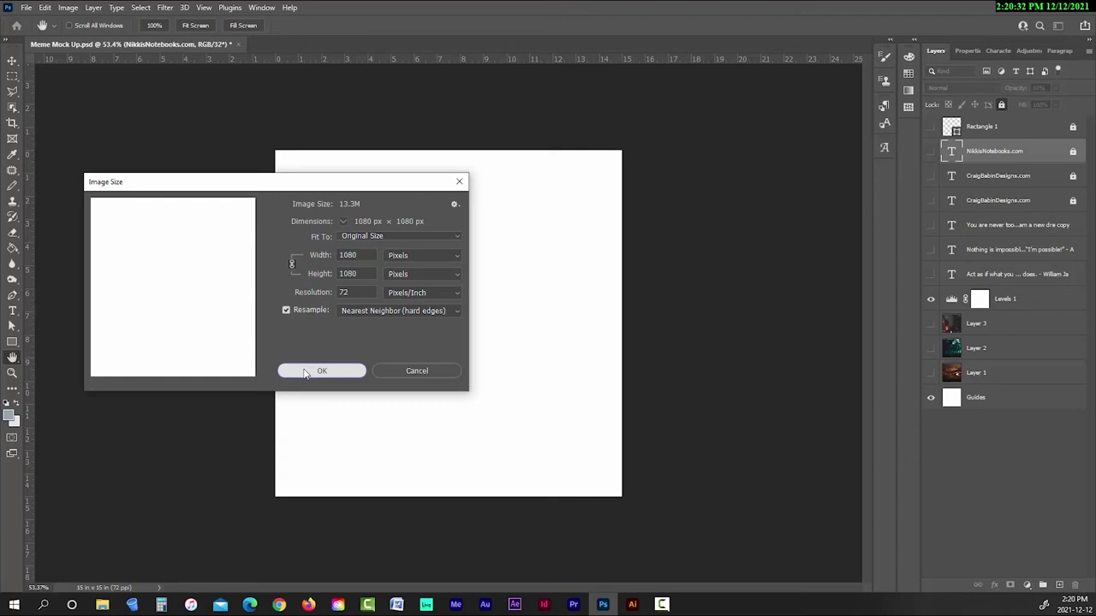
click(306, 370)
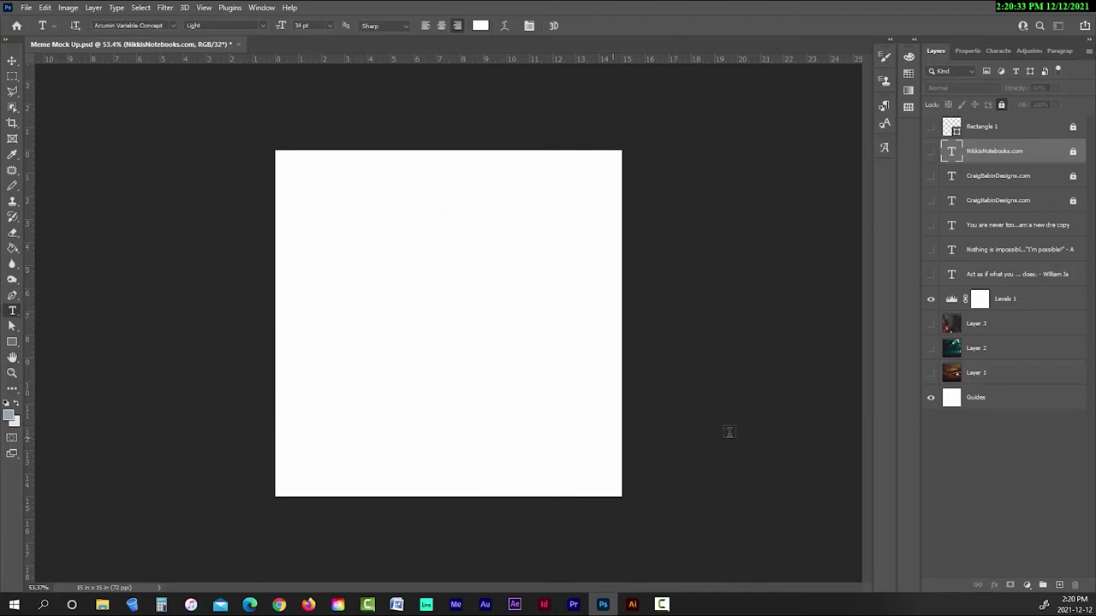
click(931, 348)
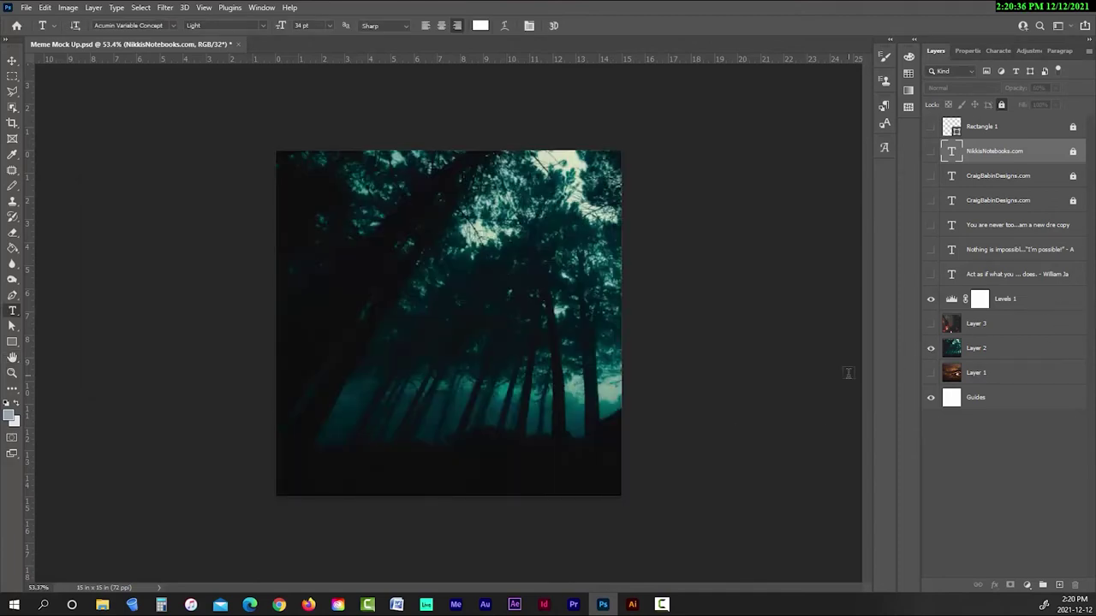
click(931, 225)
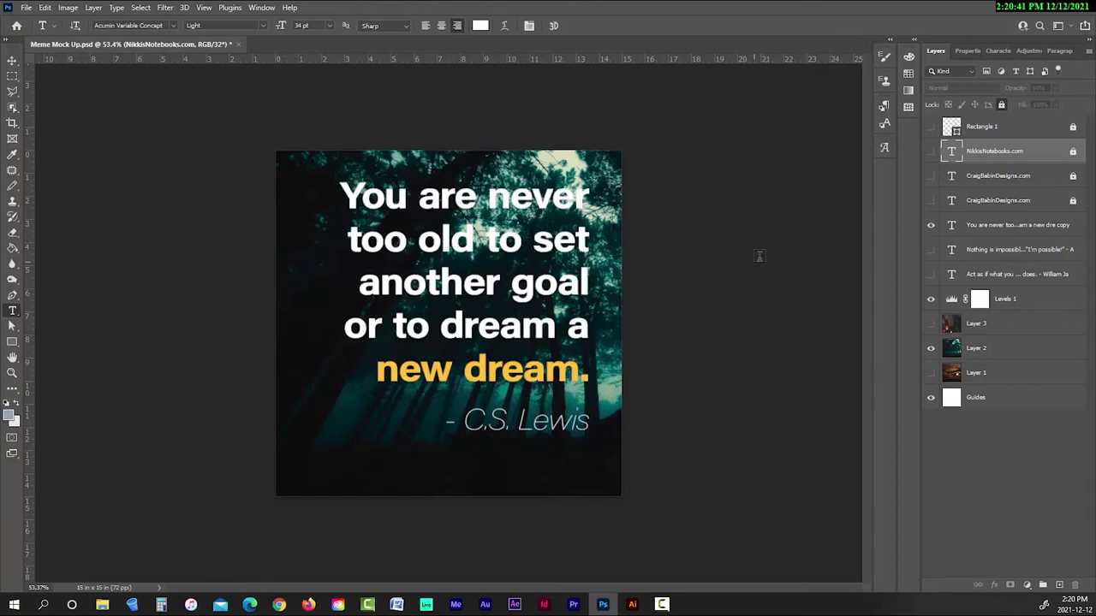
click(930, 154)
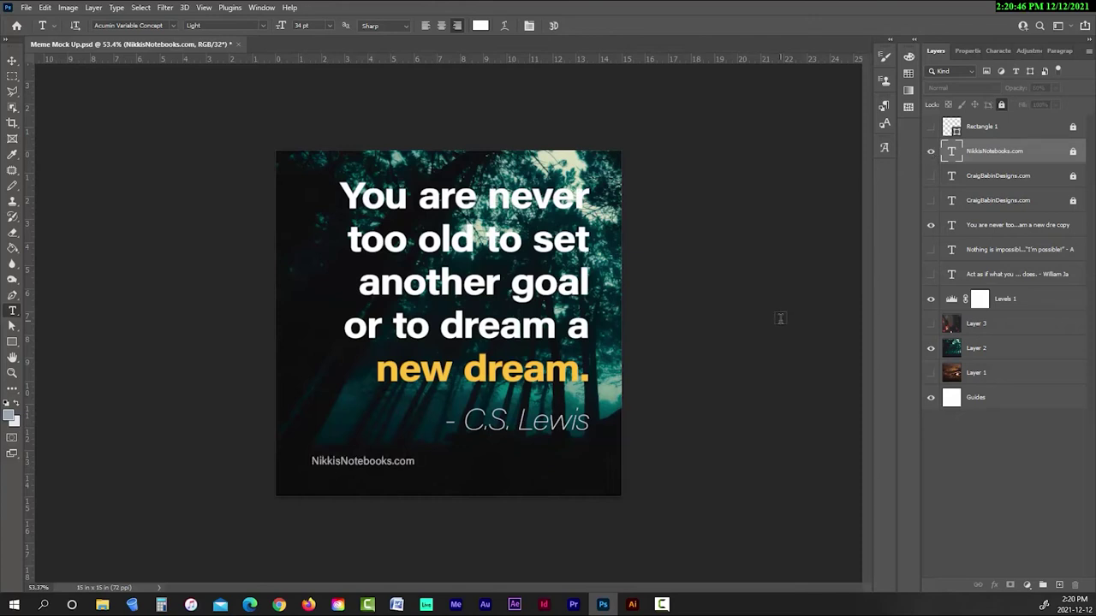
click(930, 127)
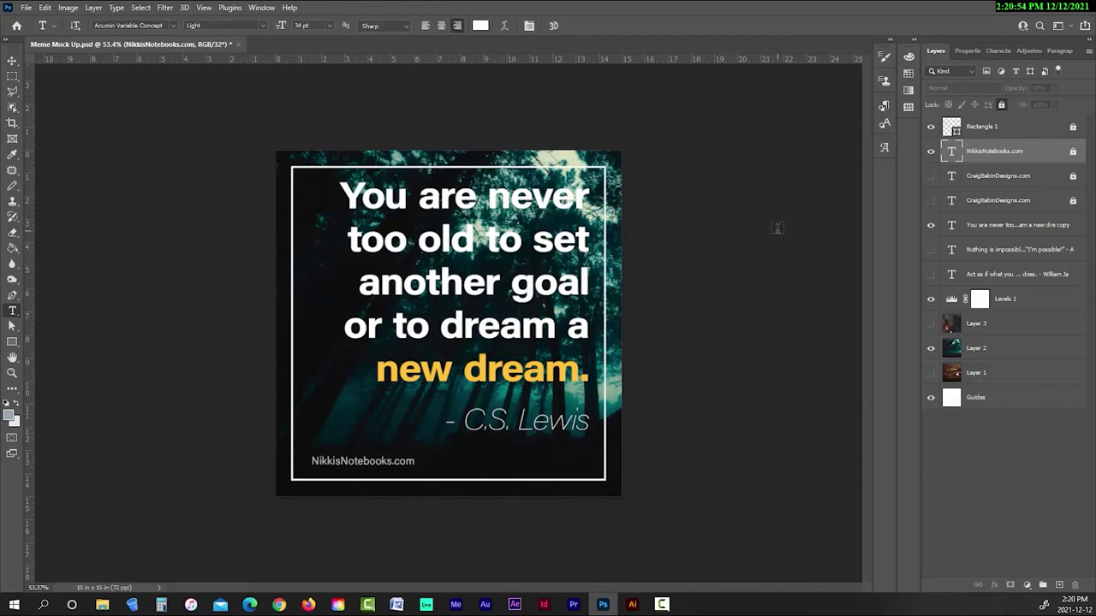
Step: Hide the forest photo and C.S. Lewis quote; show the sunset photo and 'Nothing is impossible' quote
key(v)
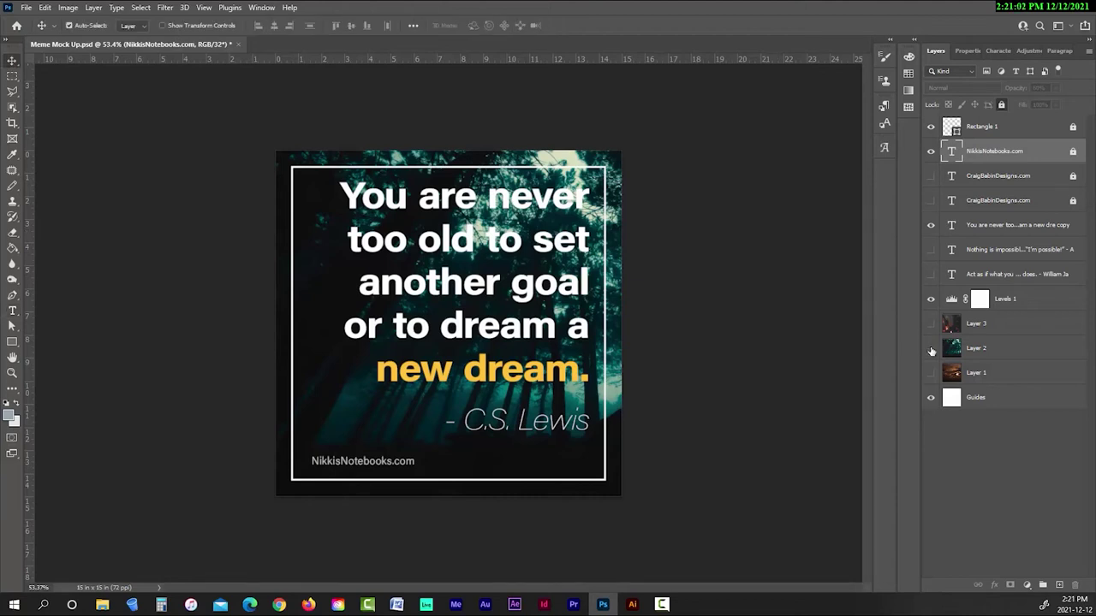
click(930, 347)
click(930, 225)
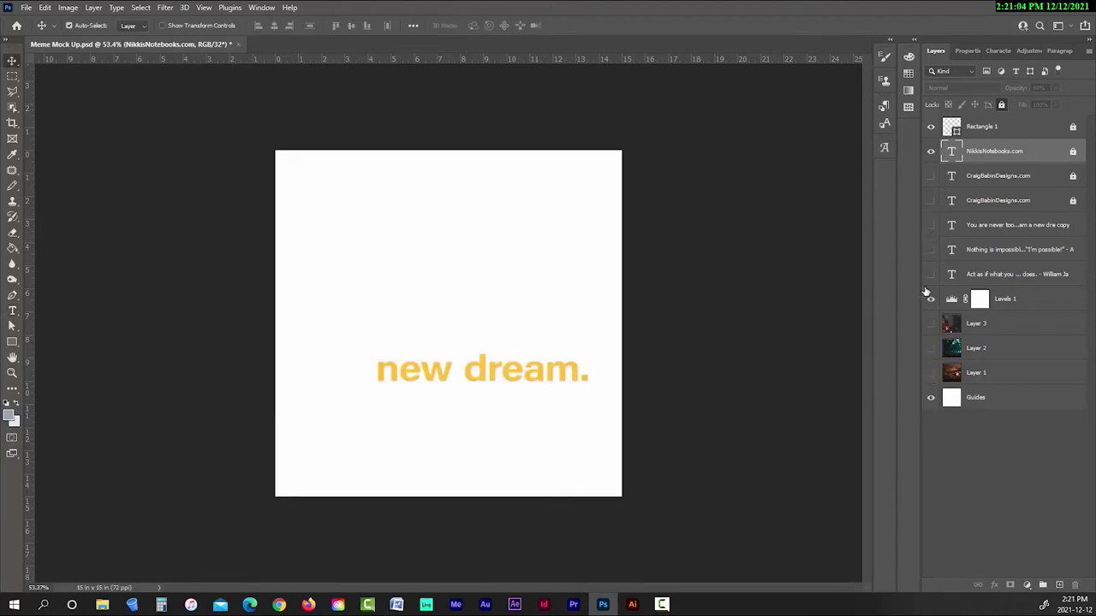
click(931, 373)
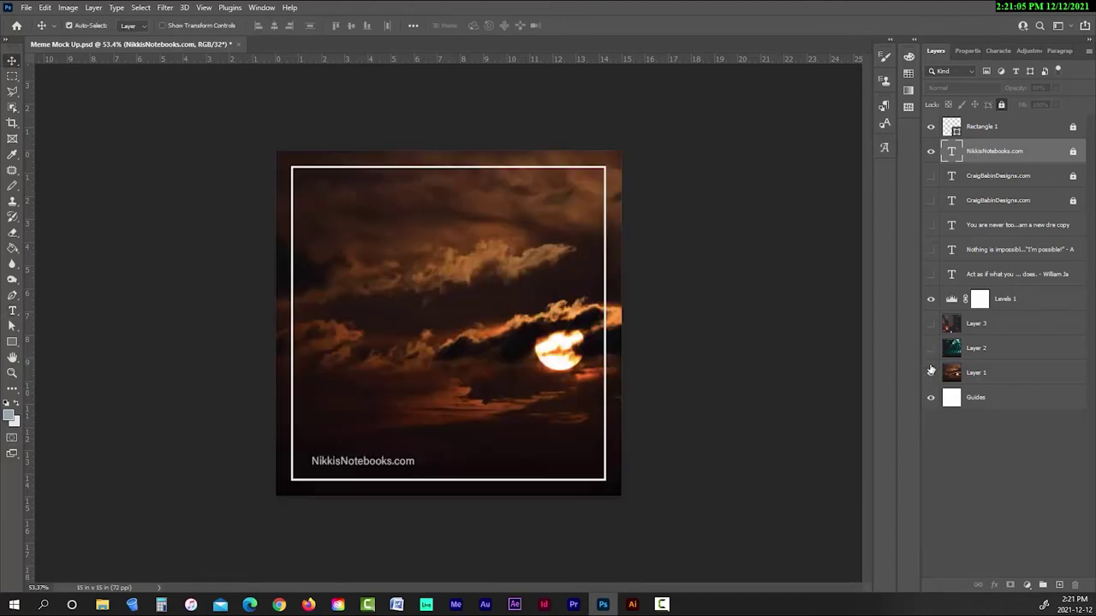
click(931, 250)
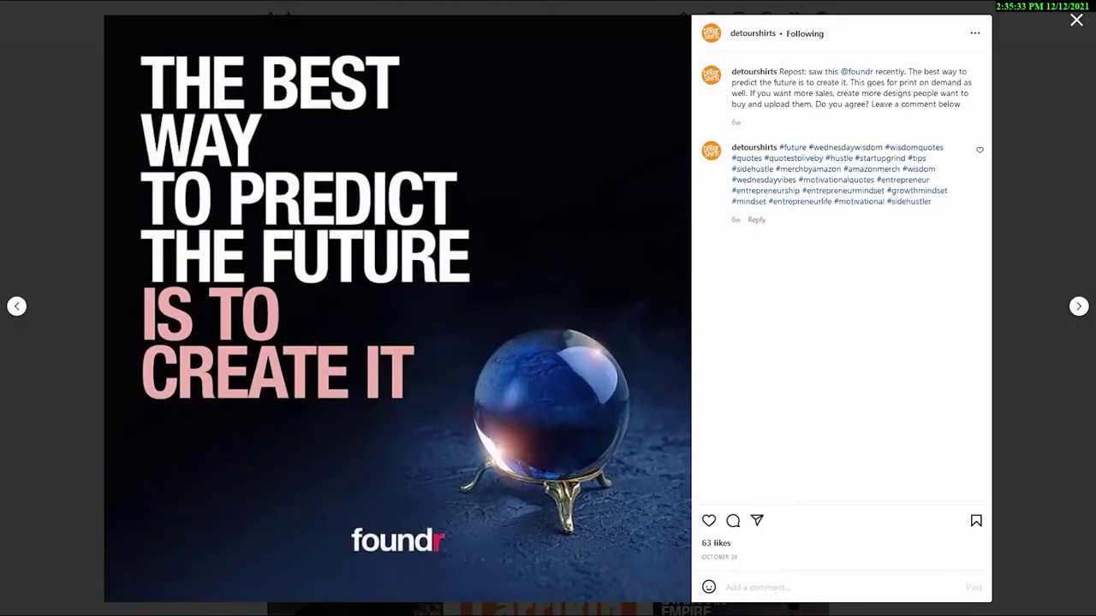
Step: Select and then deselect the post's hashtag list and its 63 likes count
drag(944, 208, 781, 148)
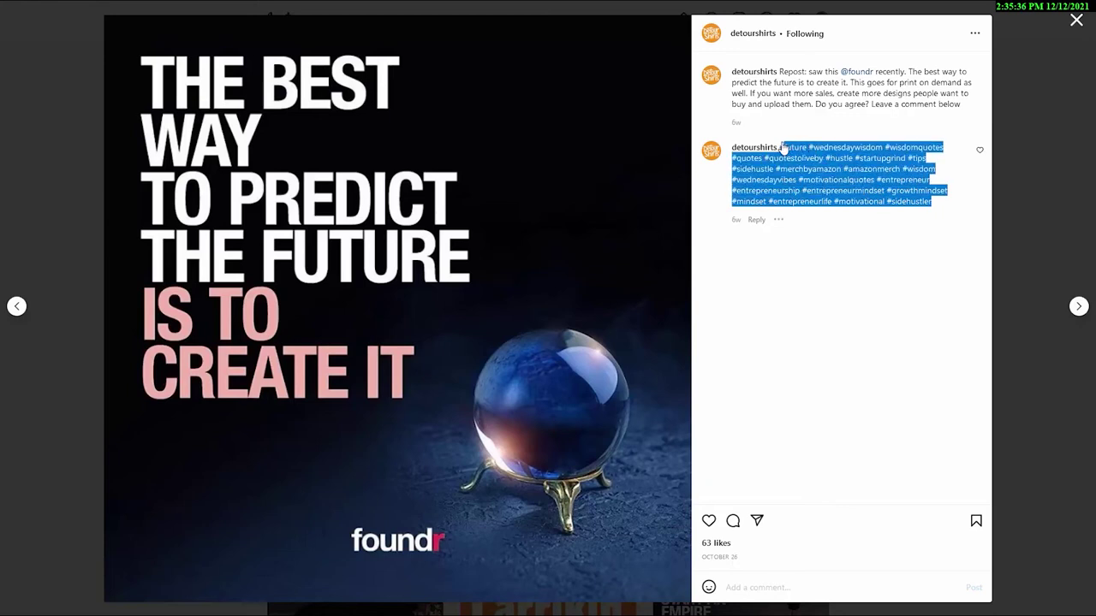
click(931, 225)
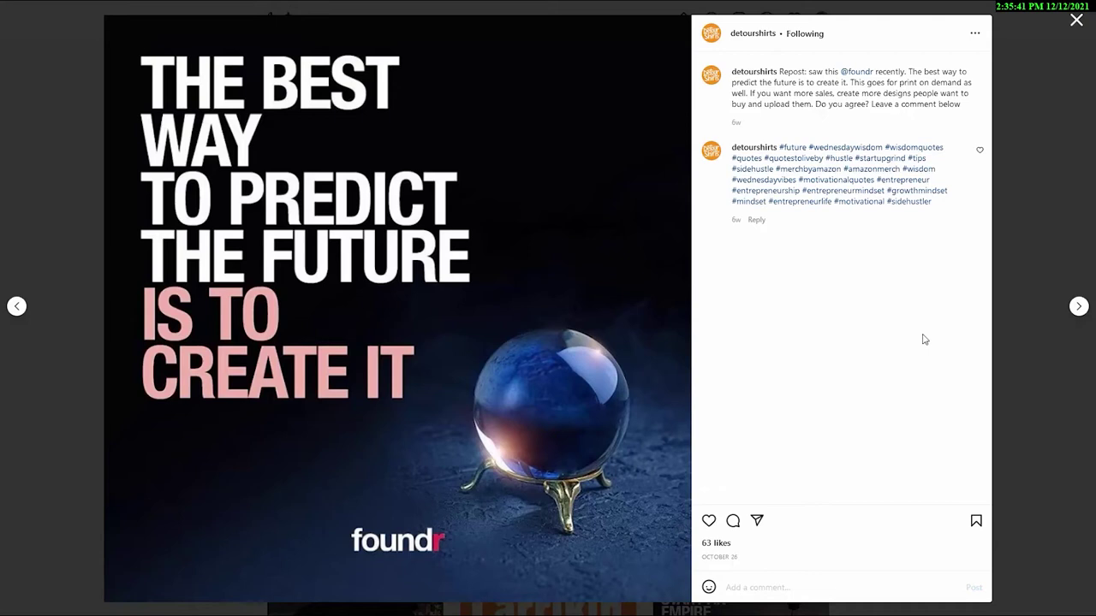
drag(741, 548, 701, 549)
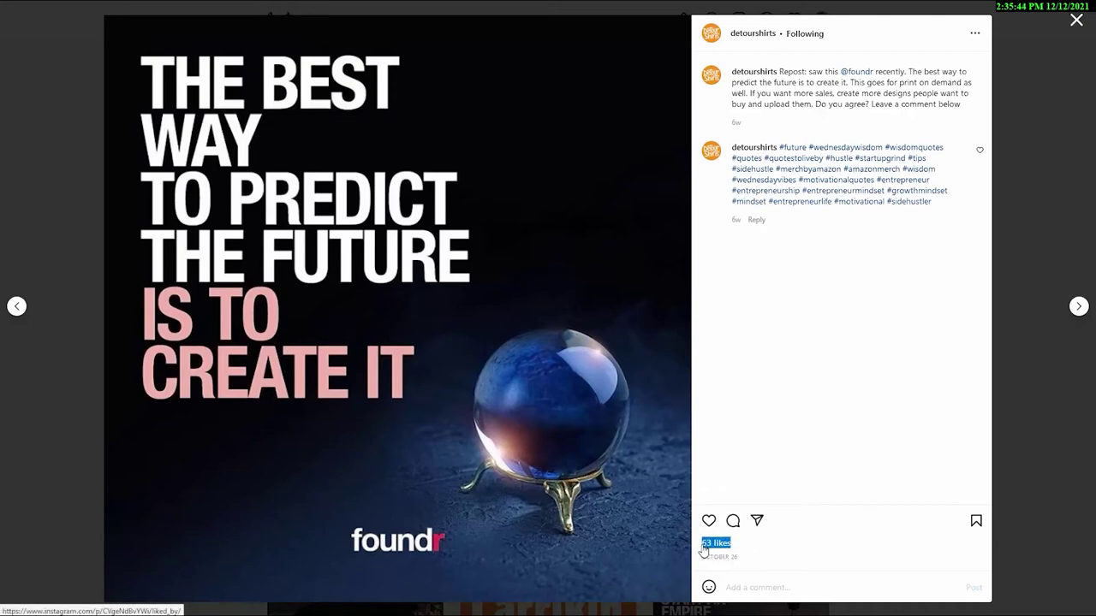
click(871, 533)
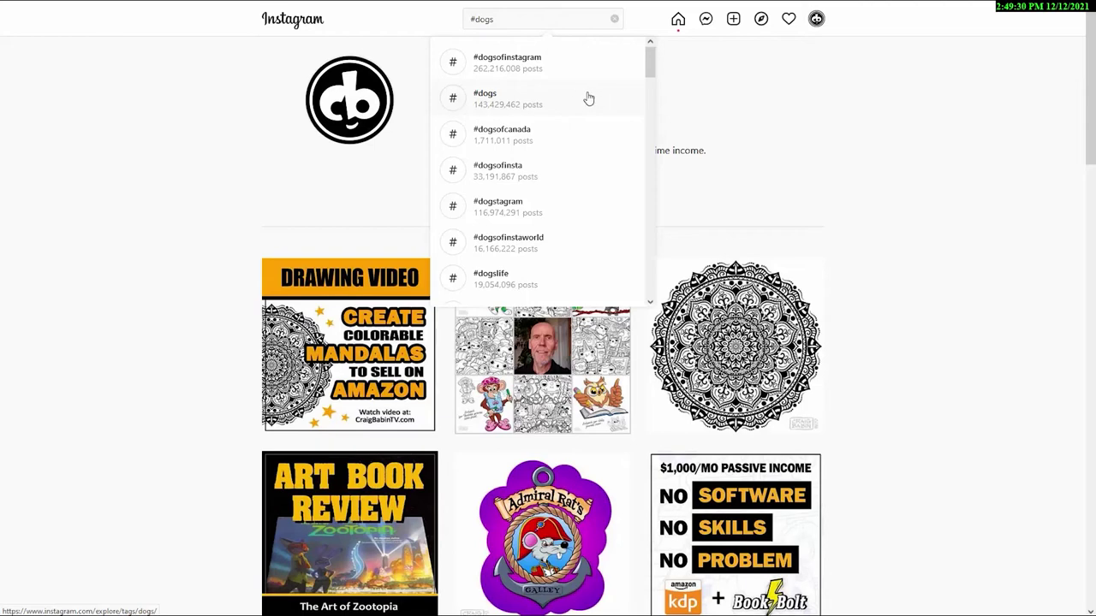
Step: Open the #dogs hashtag page and autoscroll through its posts
click(571, 99)
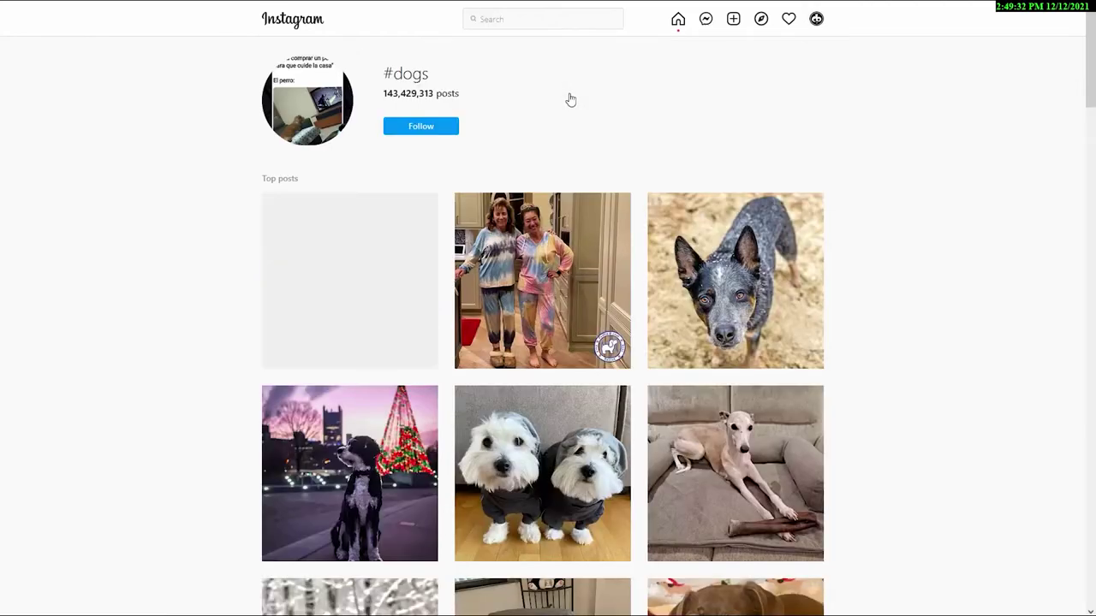
middle_click(898, 183)
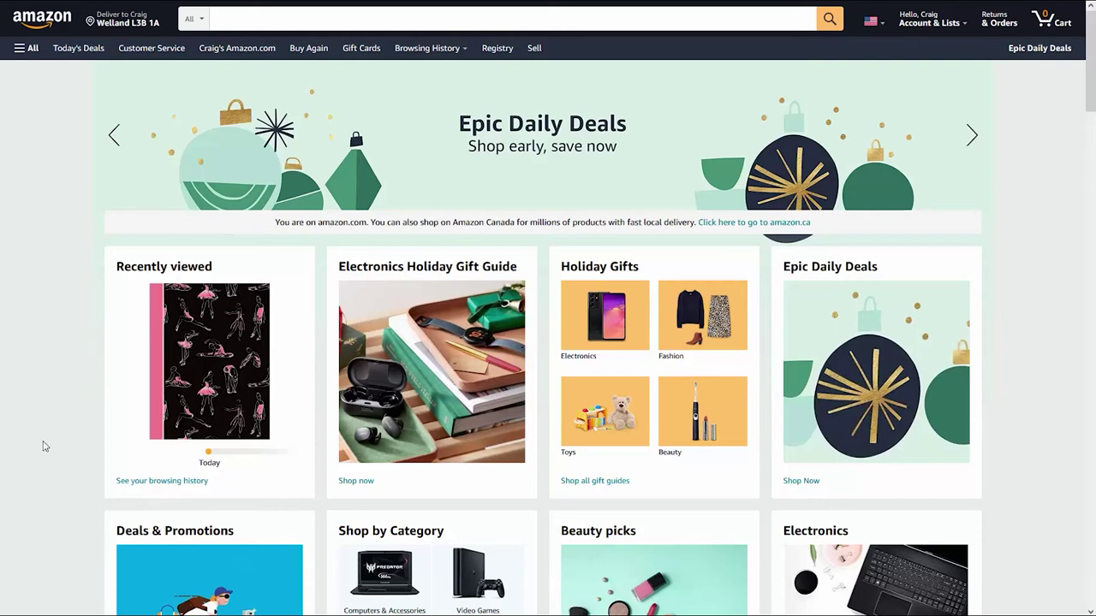
Step: Set the search department to Books, go to Books at Amazon, and pick Arts & Photography
click(198, 20)
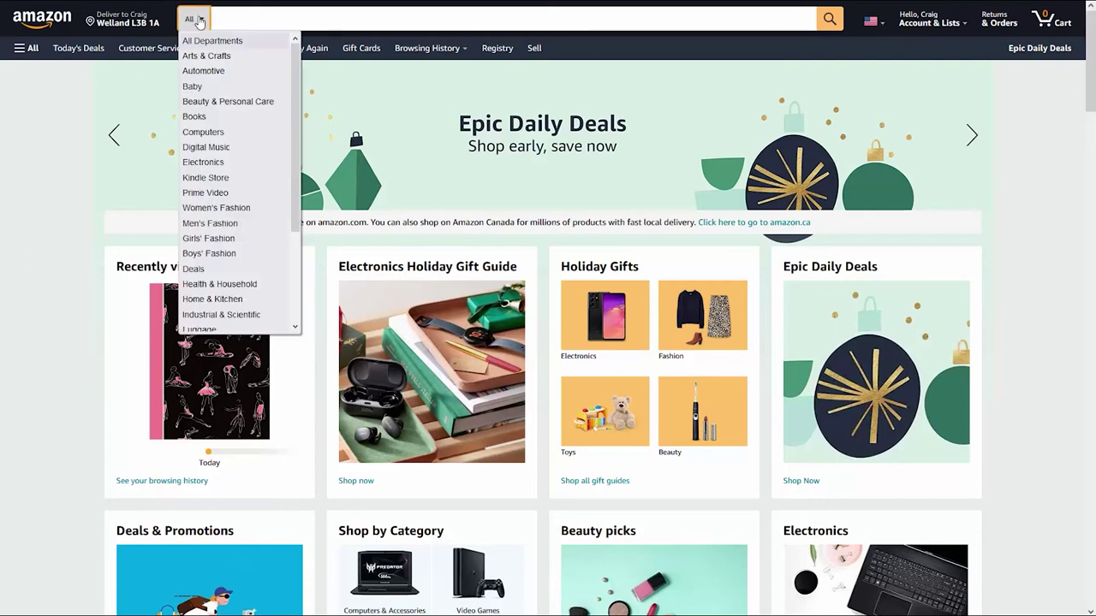
click(197, 119)
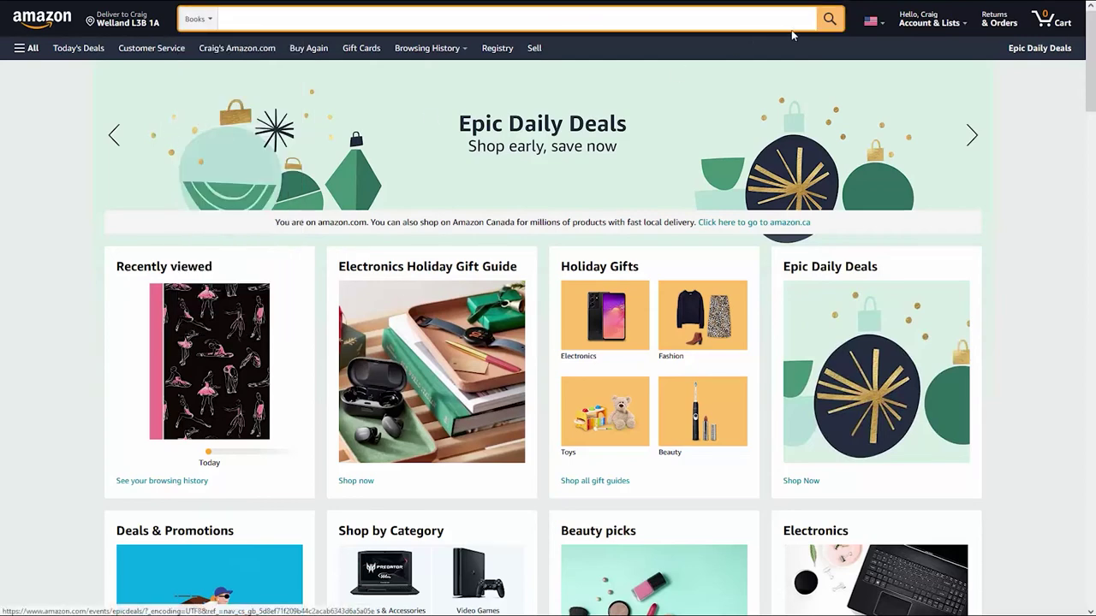
click(830, 21)
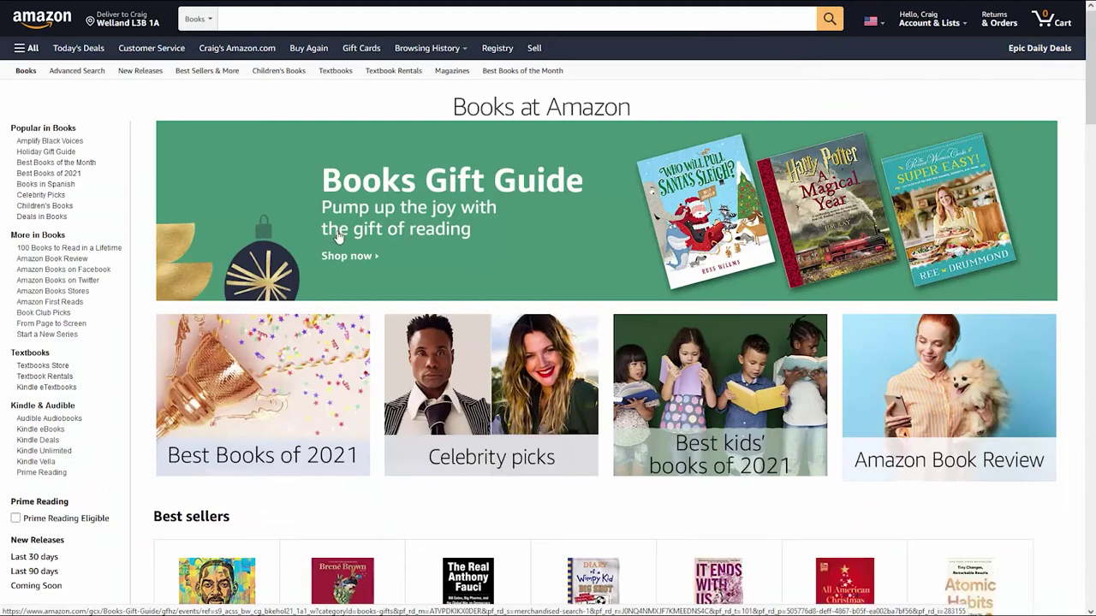
scroll(95, 227, down, 4)
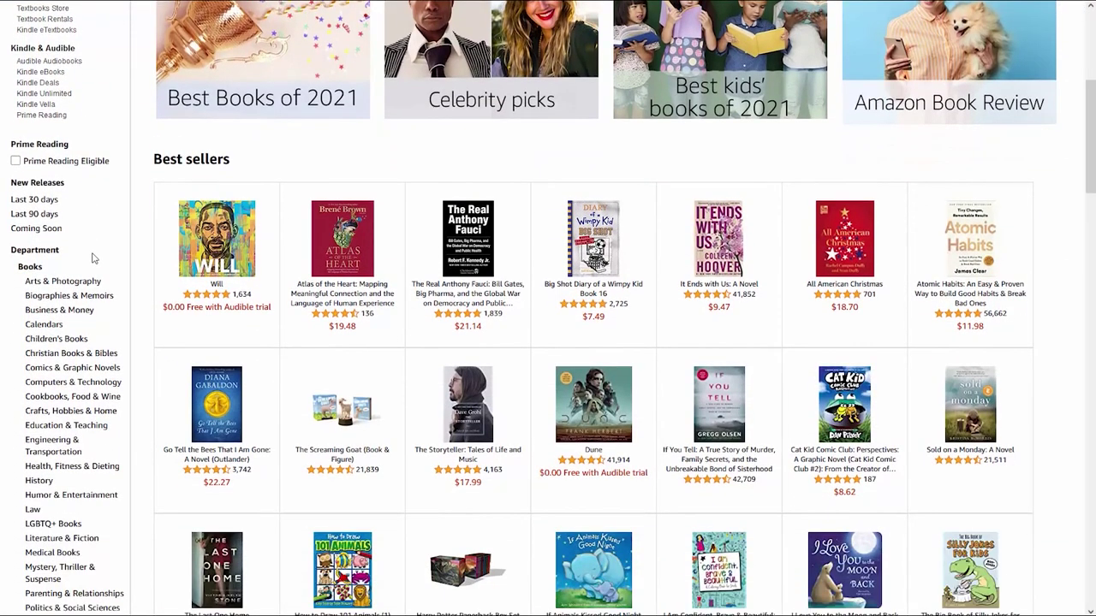
scroll(95, 258, down, 3)
scroll(101, 257, down, 1)
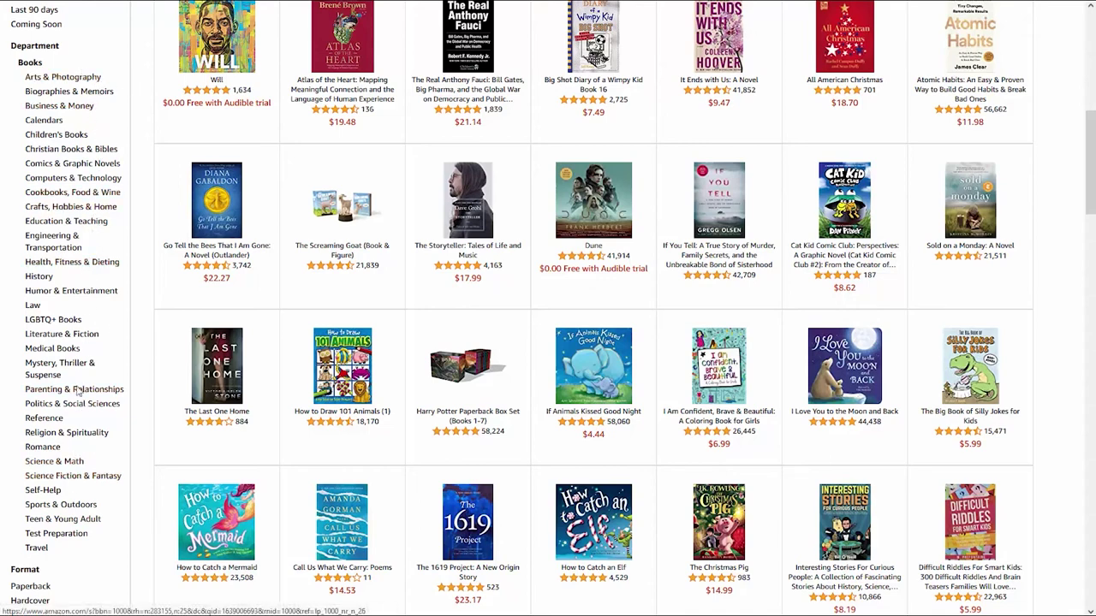
click(63, 77)
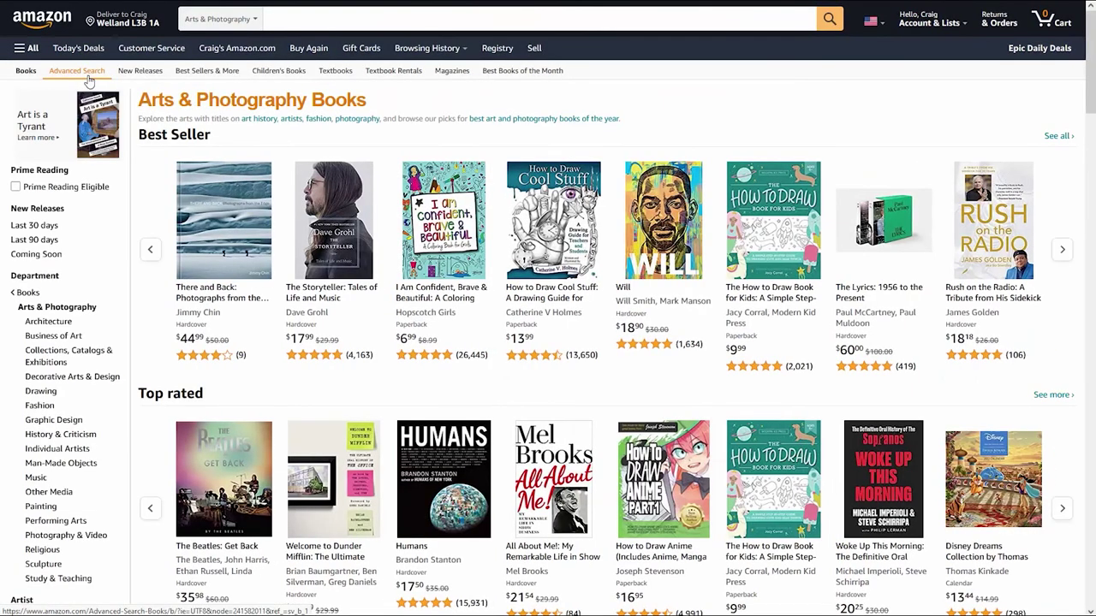
Step: Drill down from Architecture through Buildings to the Residential Architecture books category
scroll(98, 185, down, 2)
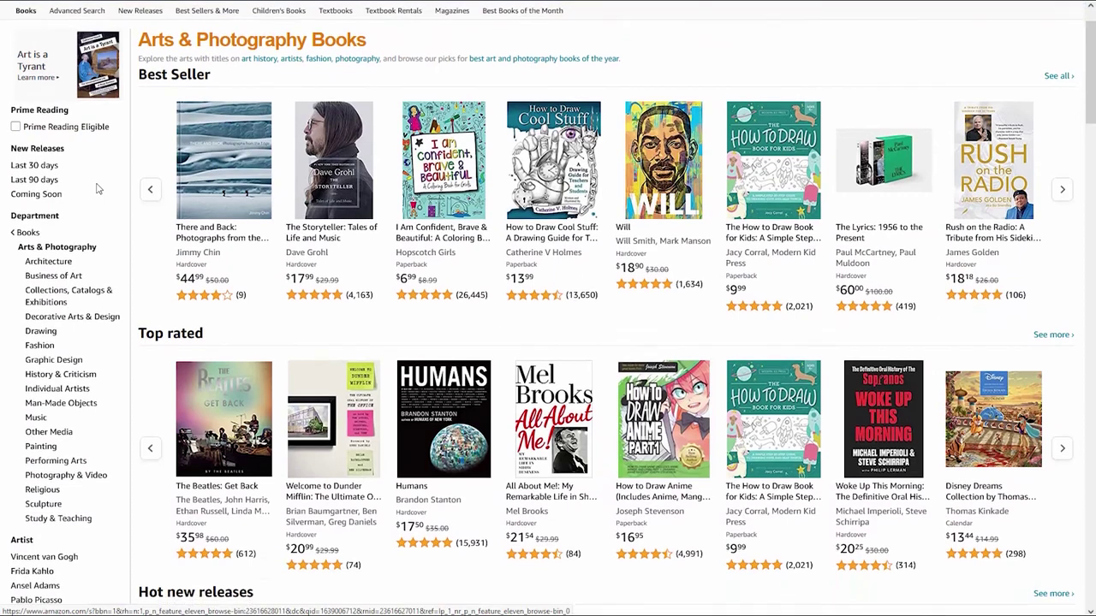
scroll(98, 187, up, 1)
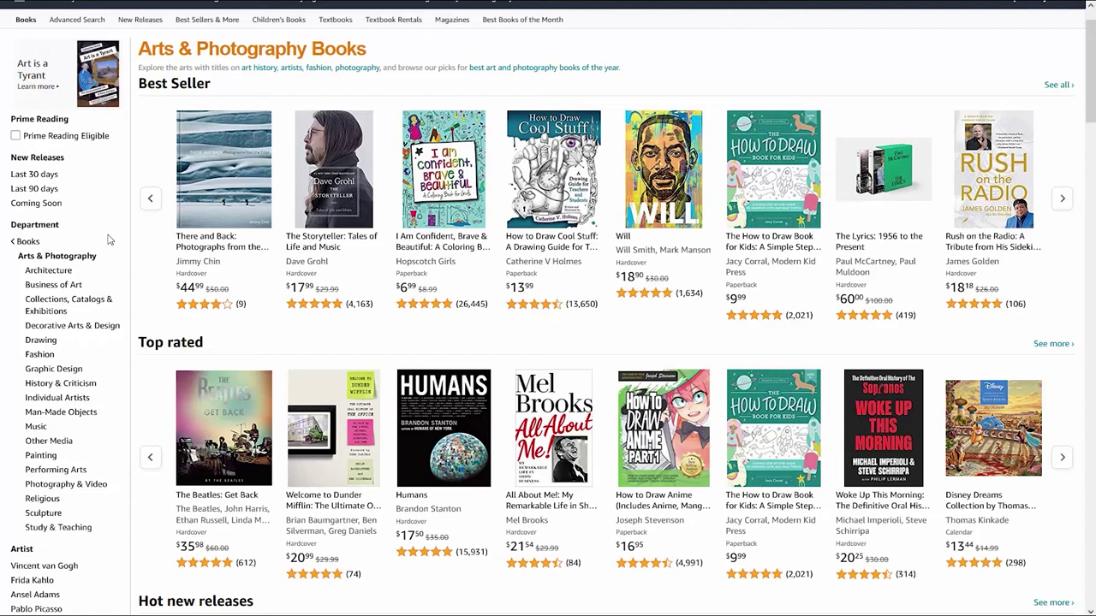
click(60, 272)
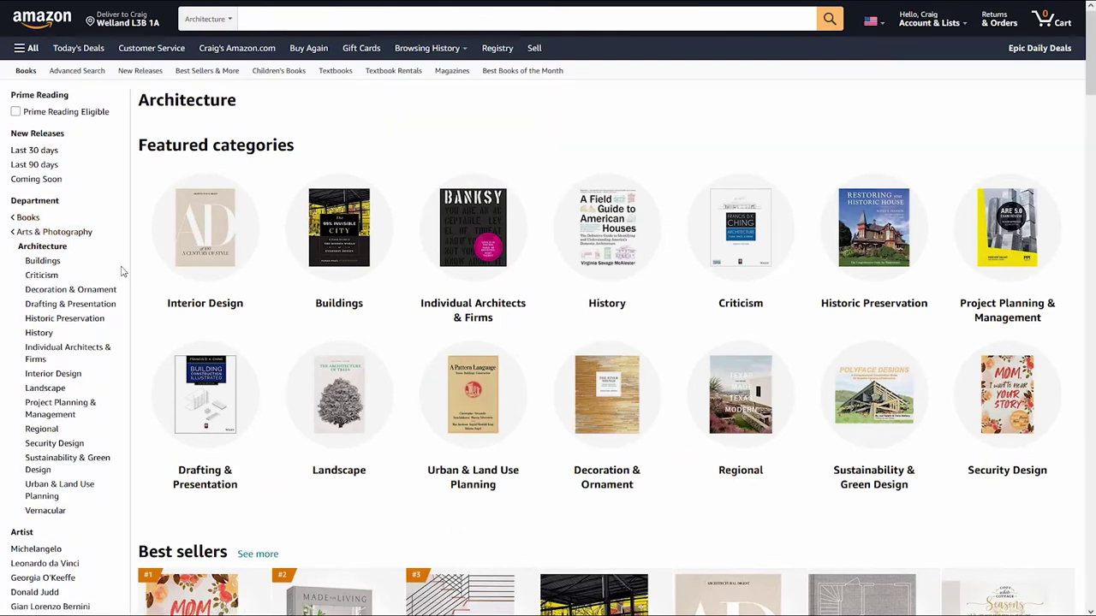
click(53, 262)
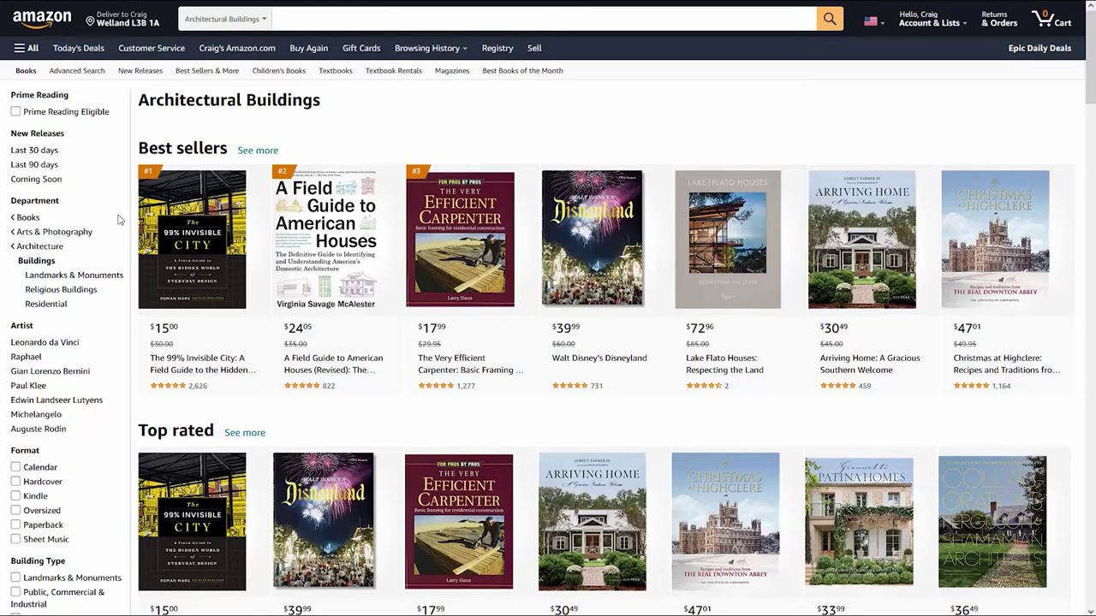
click(47, 304)
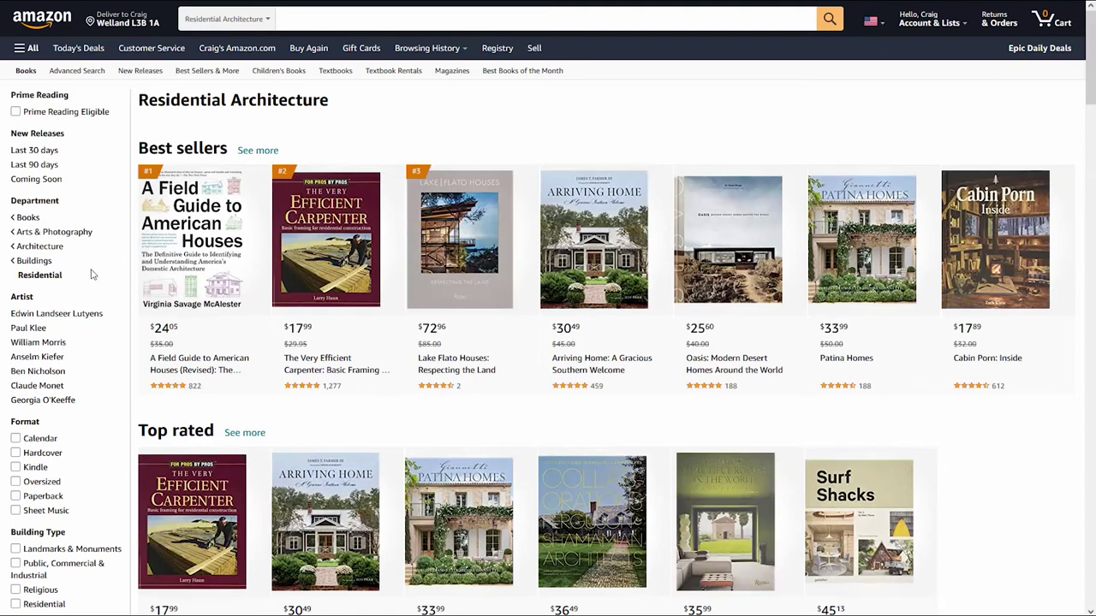